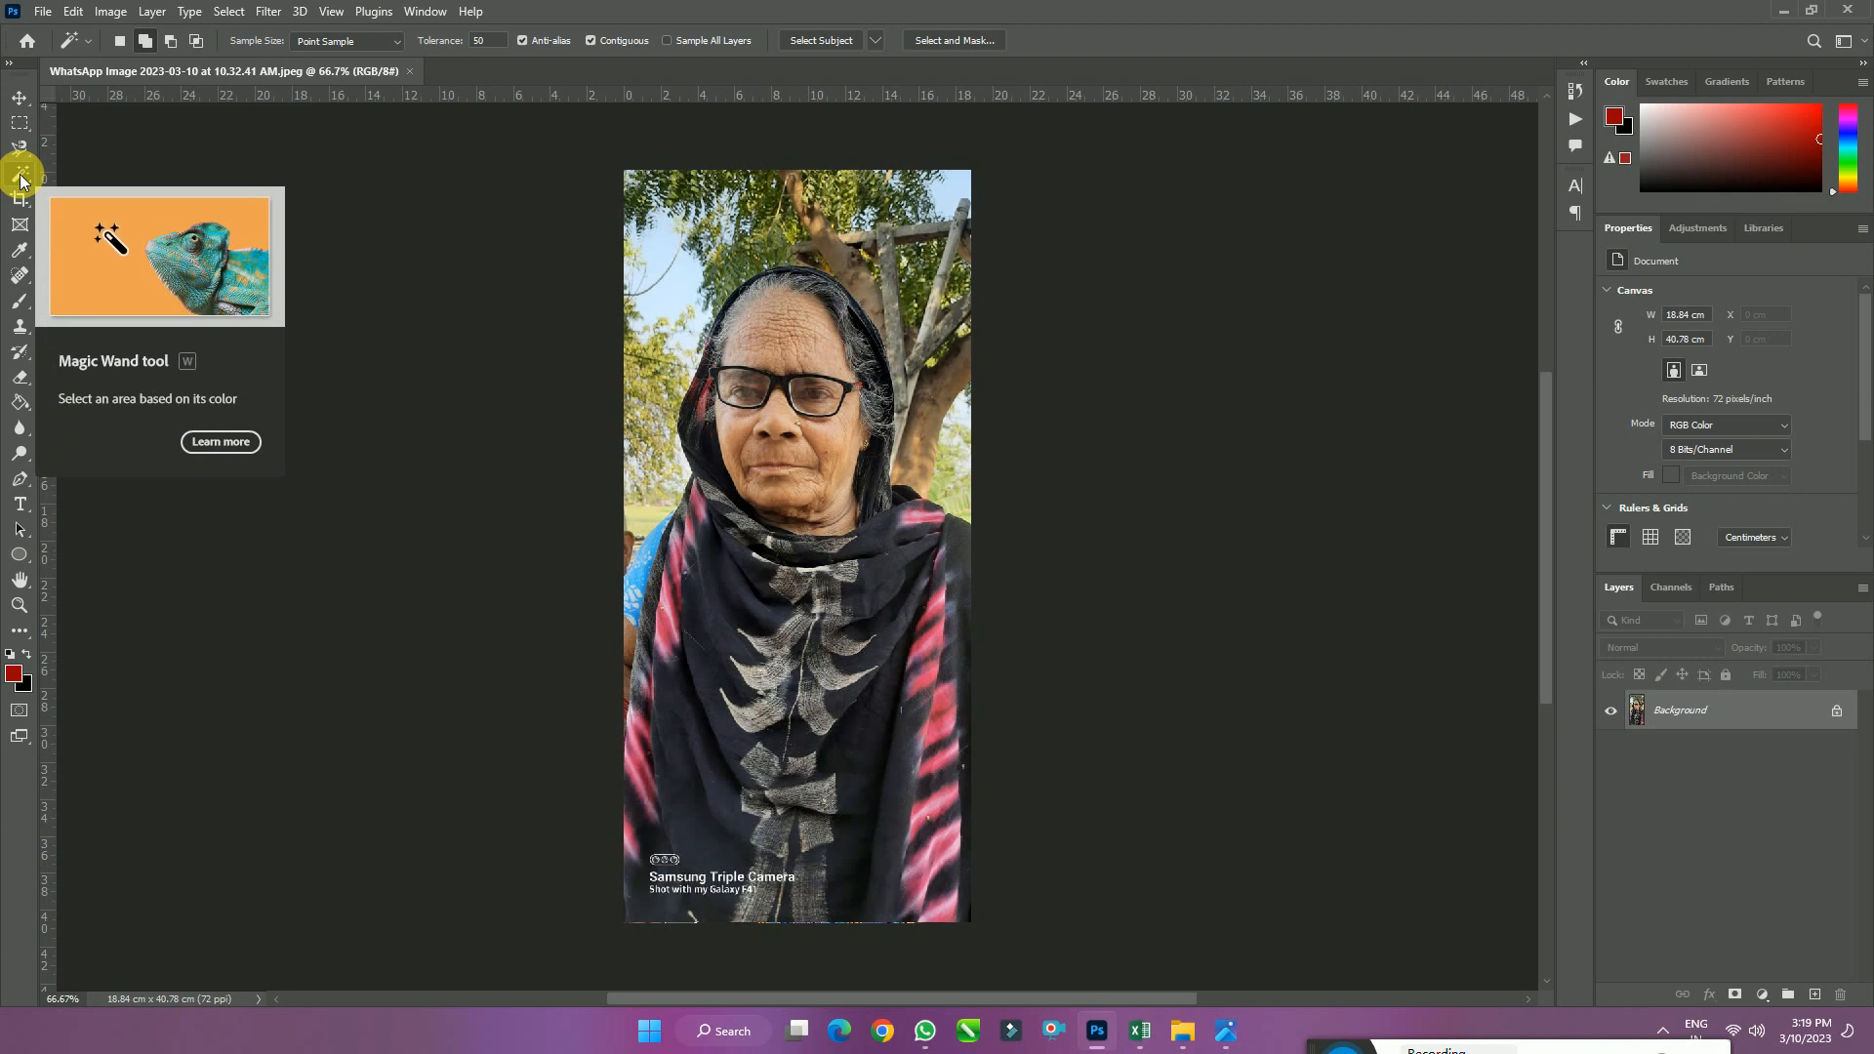
Select the subject of the photo and add a layer mask that hides the background
click(841, 43)
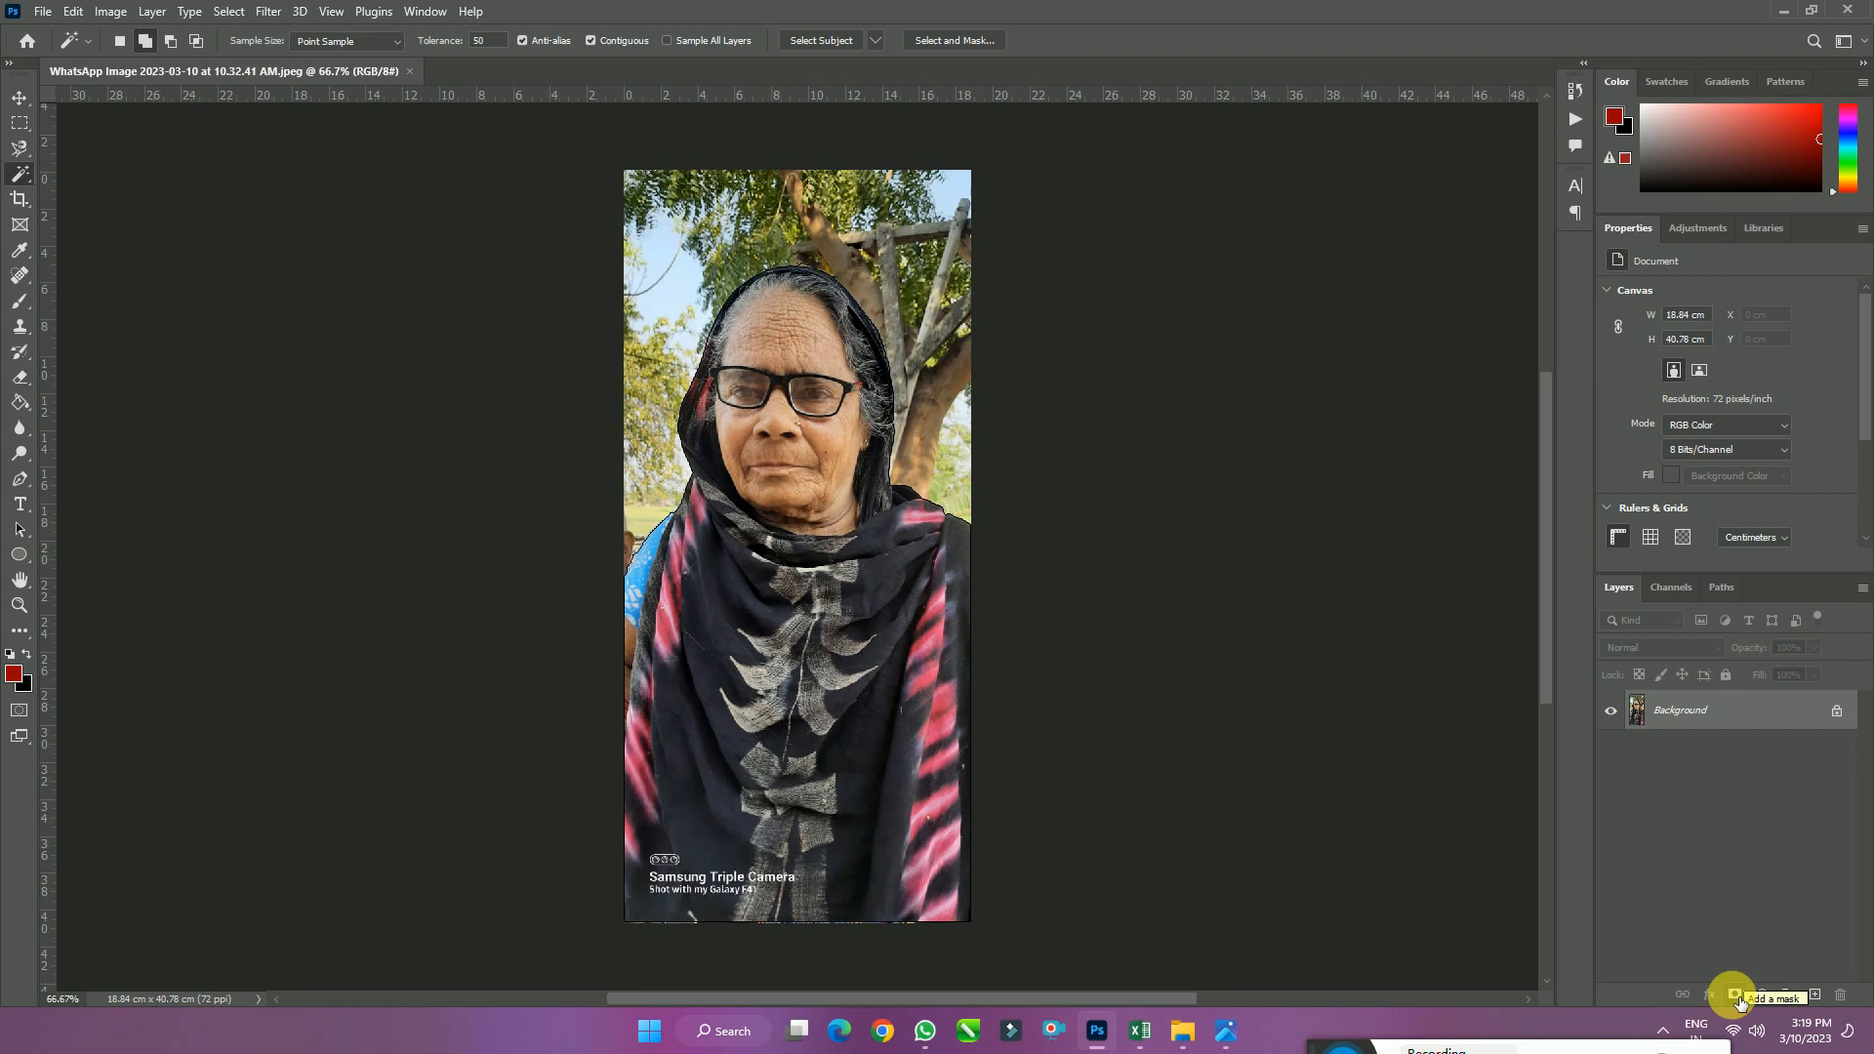
click(1737, 996)
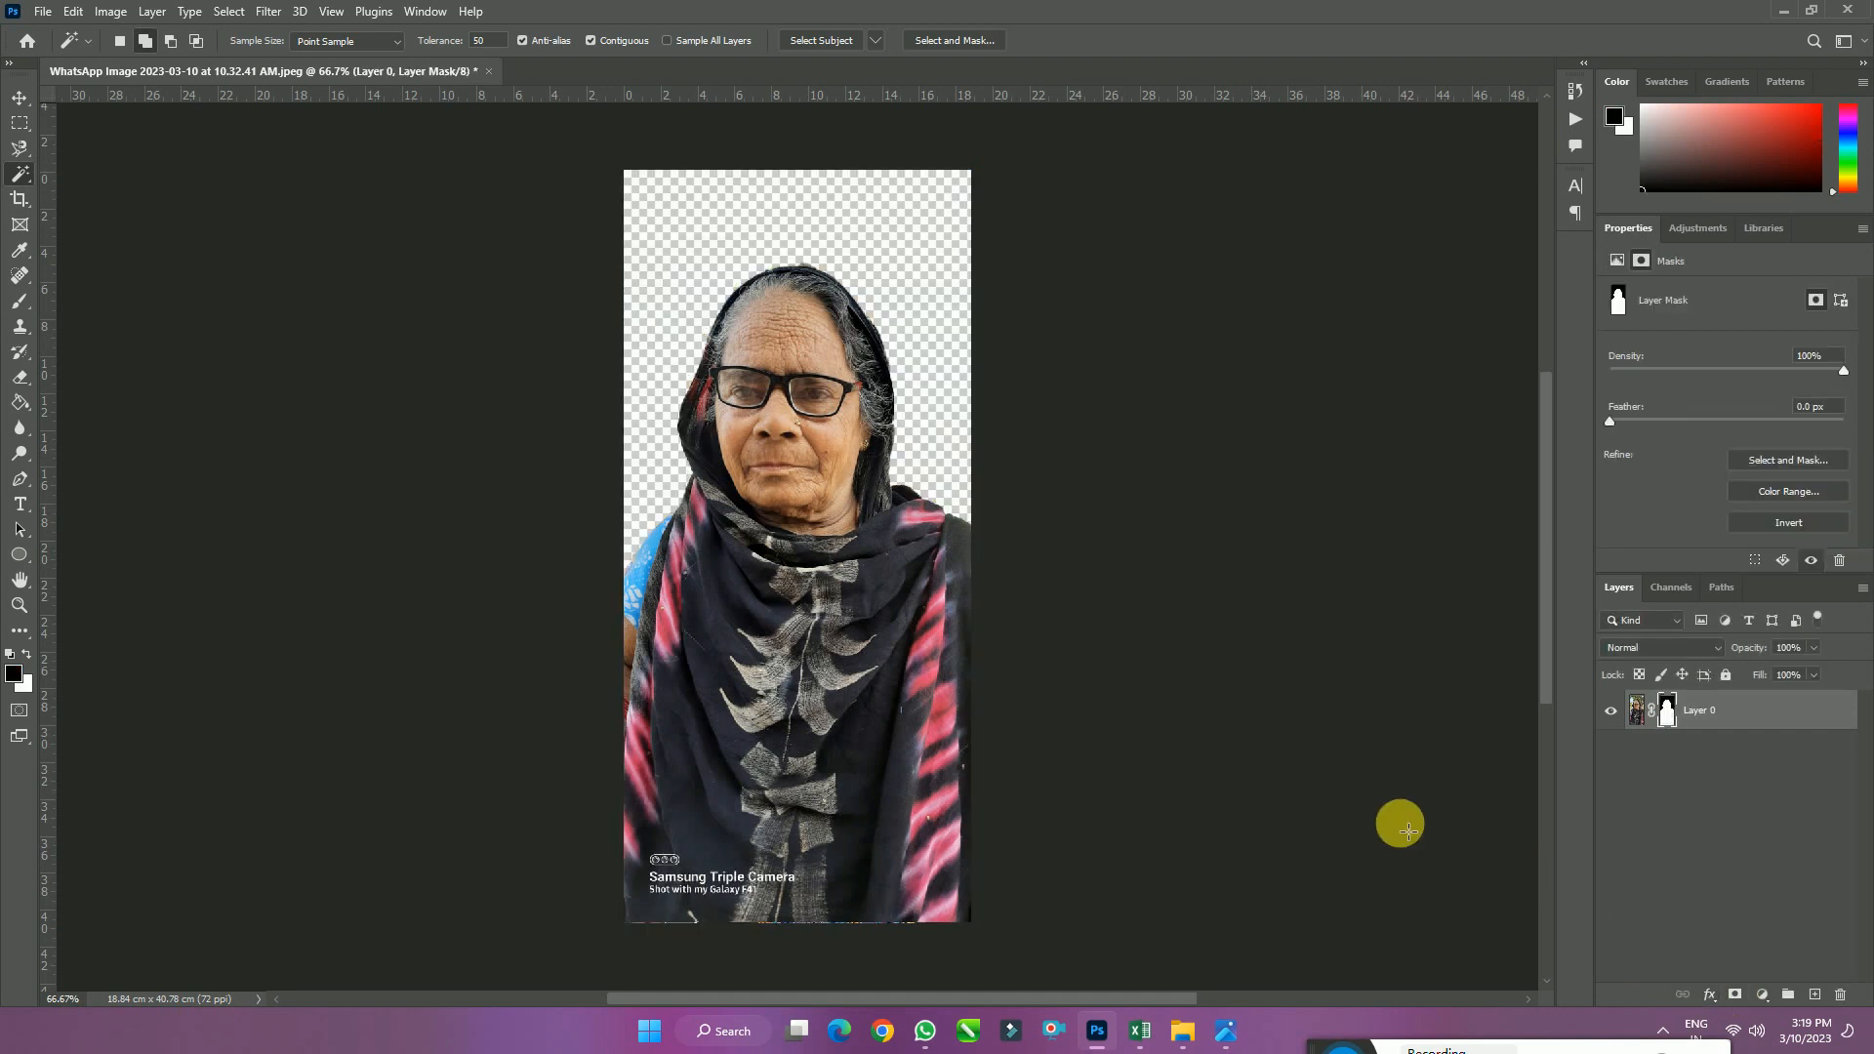
key(super+space)
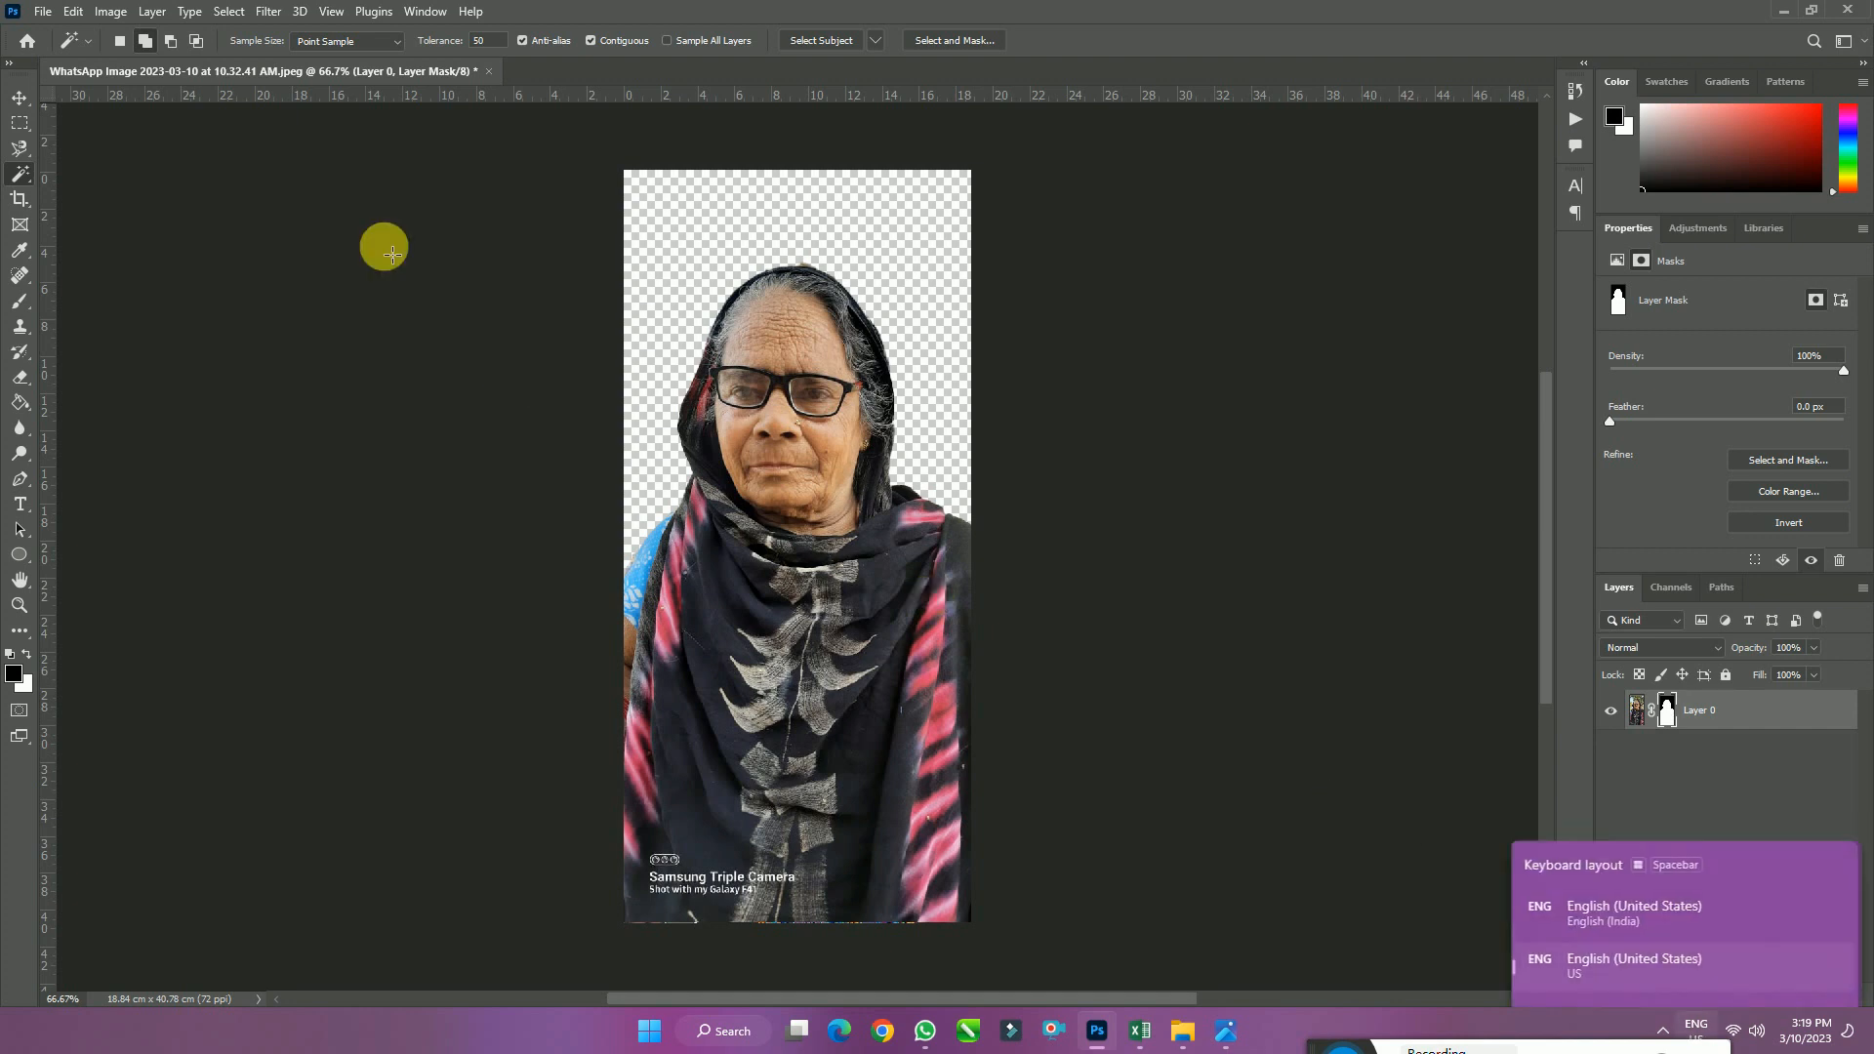
Add a new blank layer above the masked portrait with the default layer settings
click(147, 12)
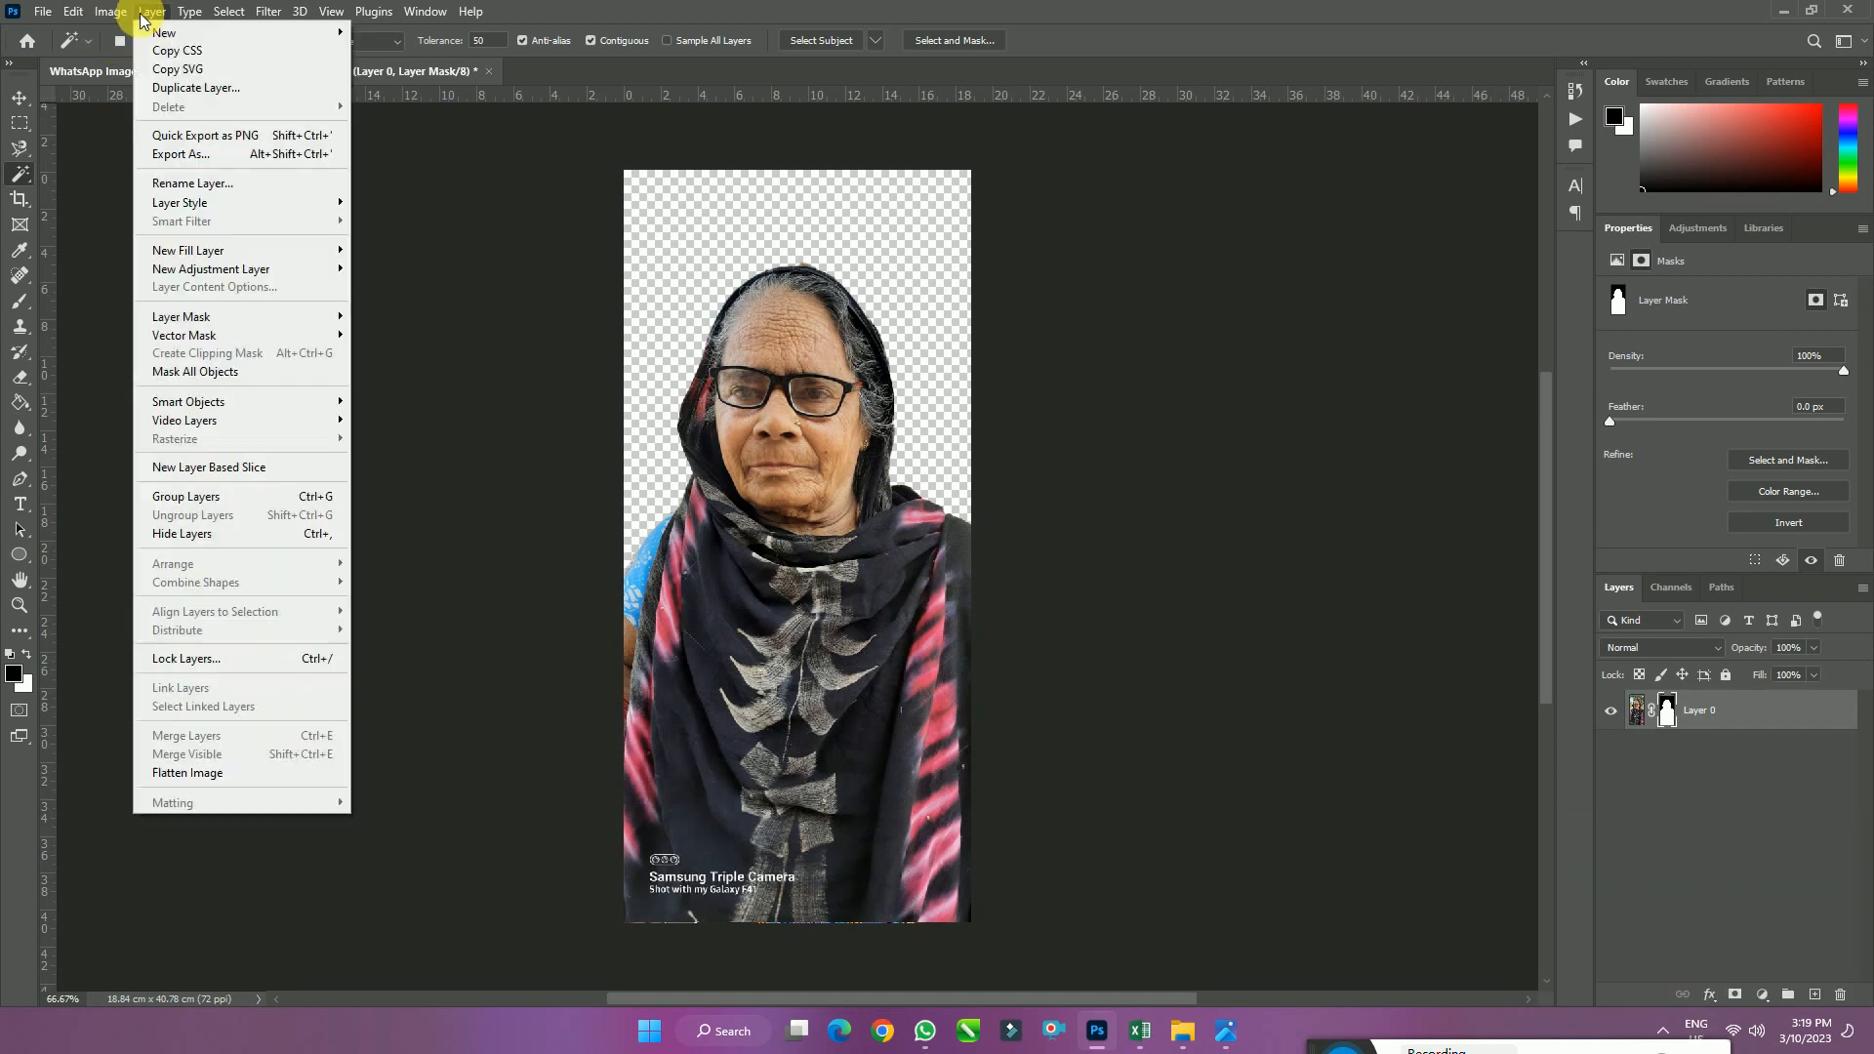
mouse_move(161, 31)
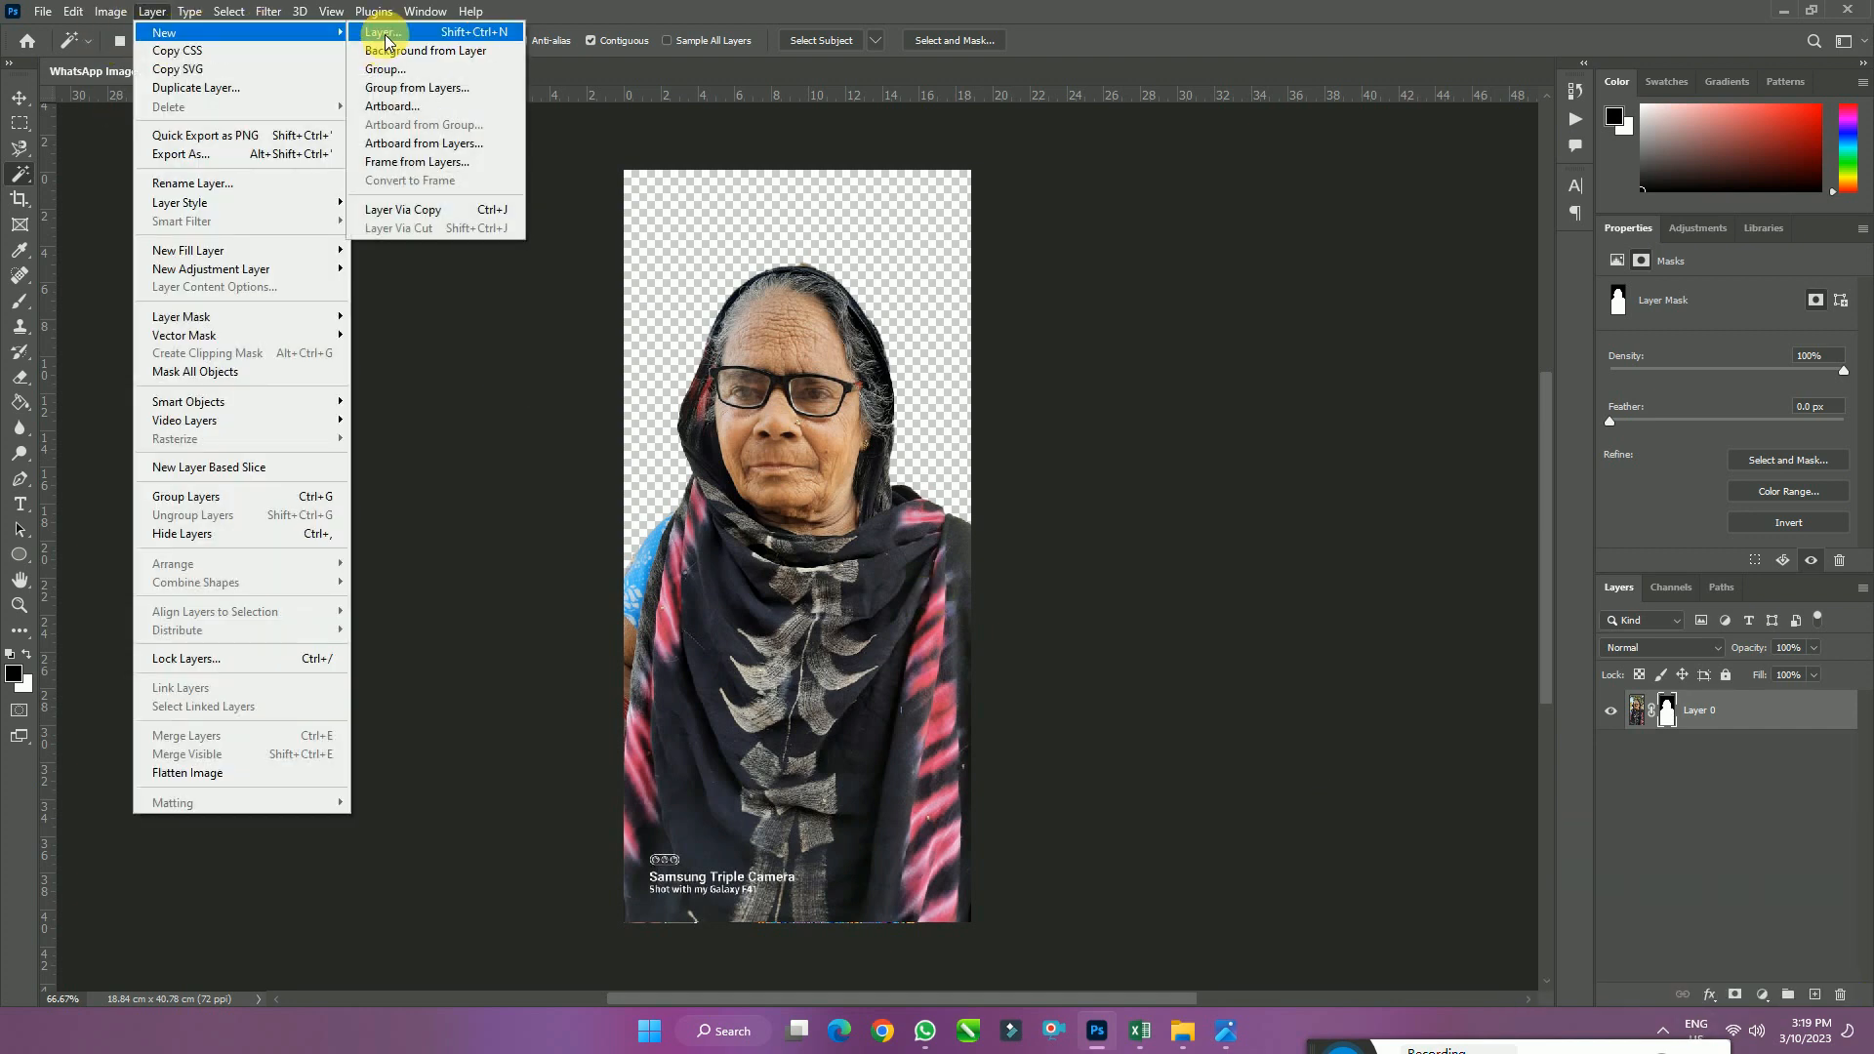
click(390, 32)
click(1089, 294)
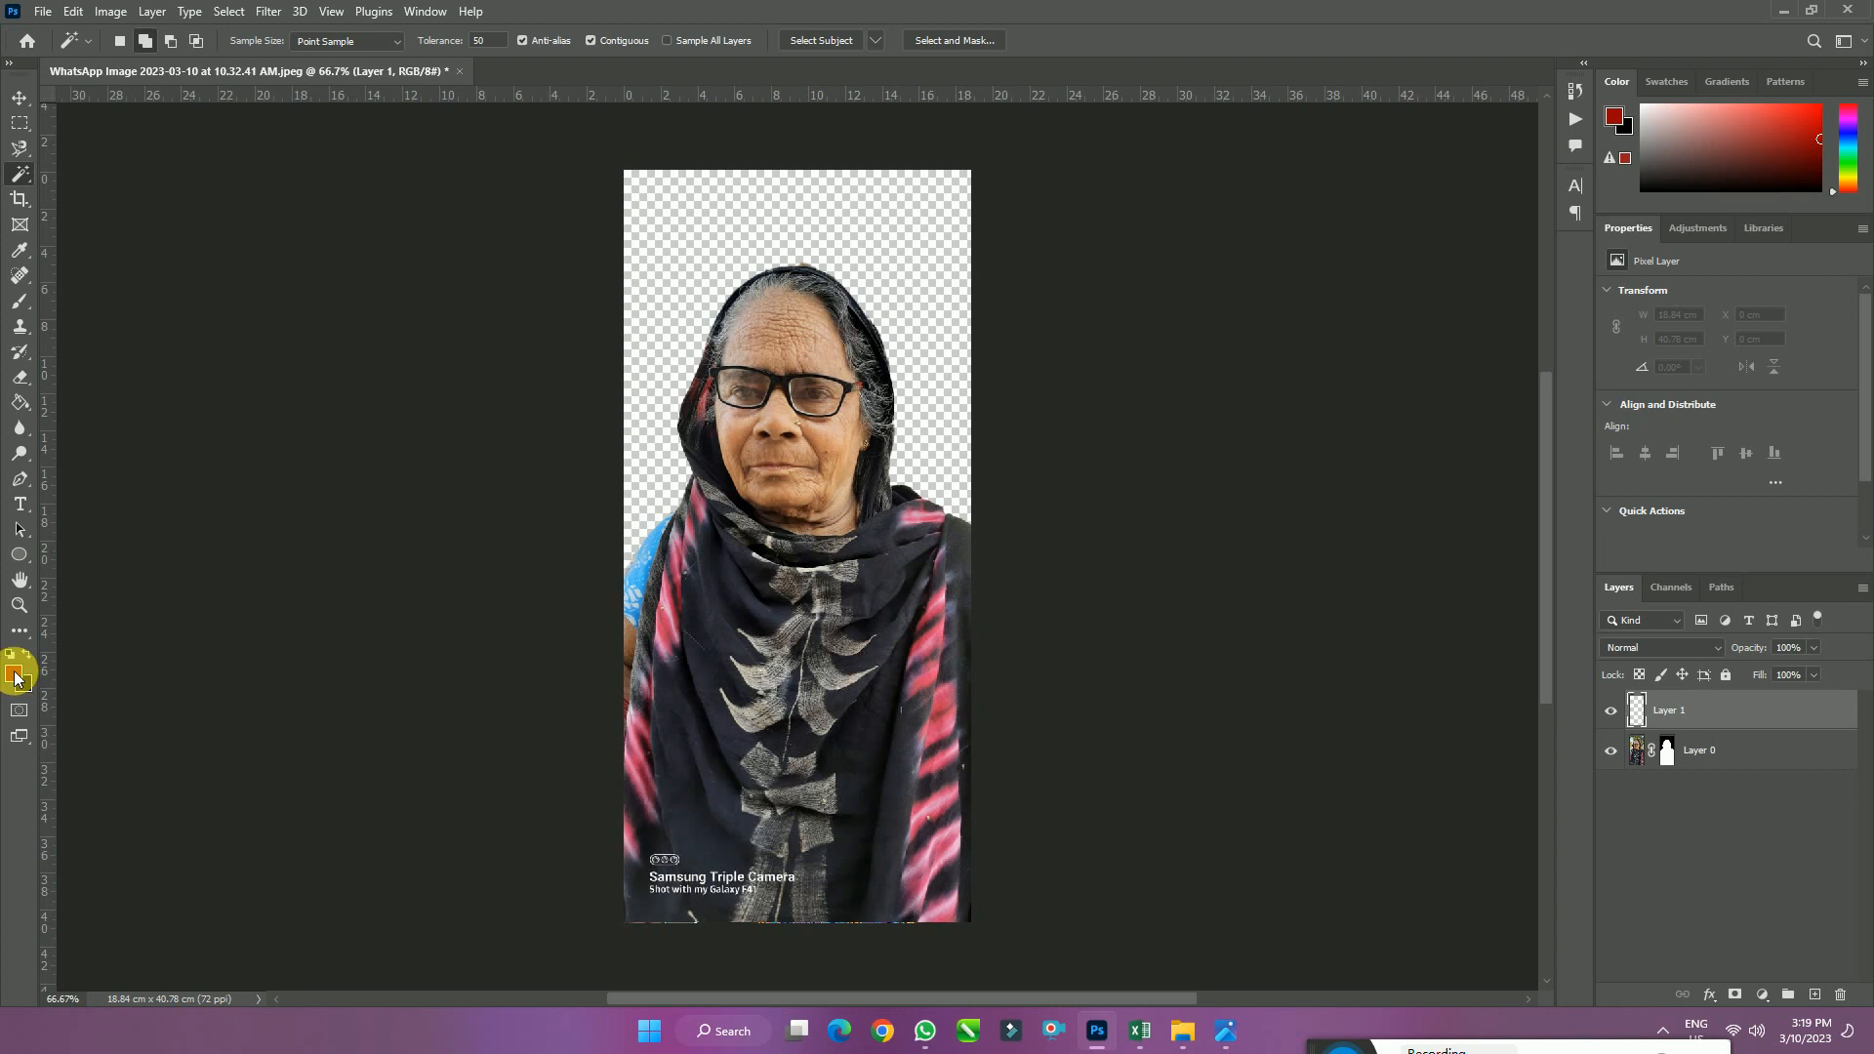
Fill the new layer with the dark red foreground color and move it below the portrait layer
click(20, 406)
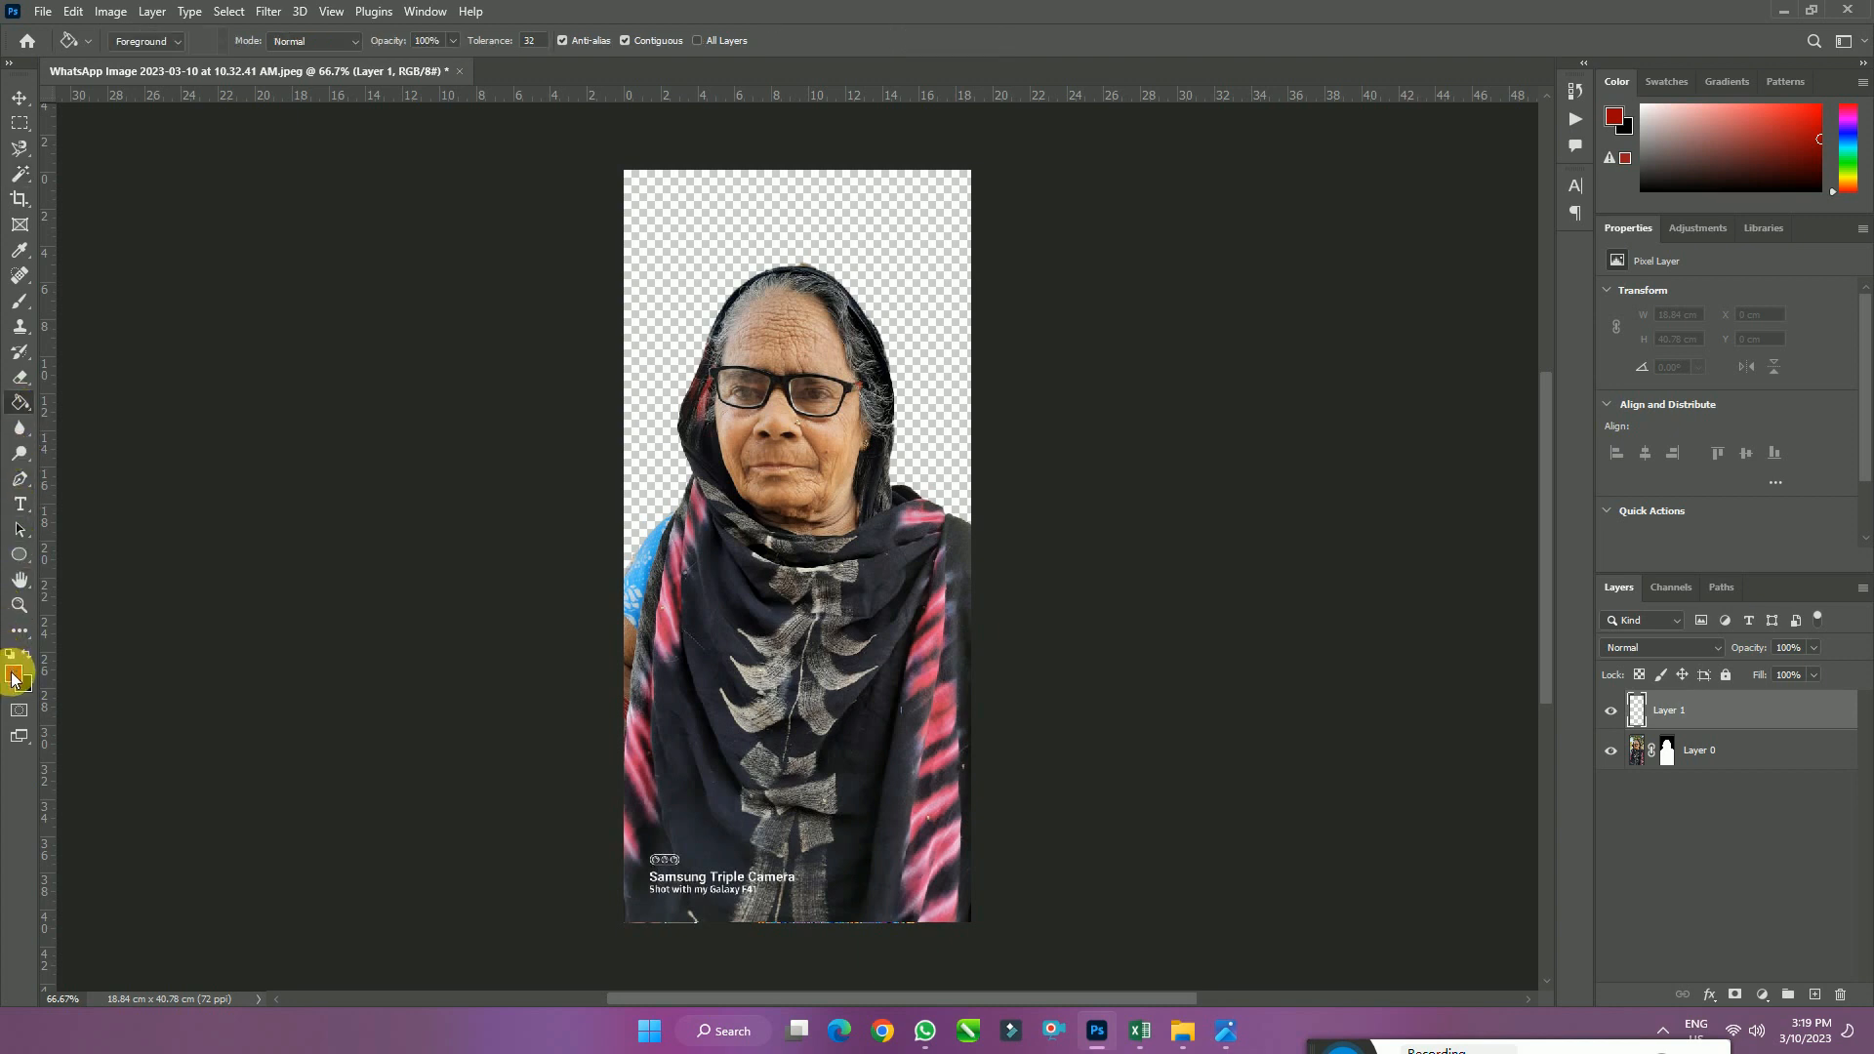
click(688, 481)
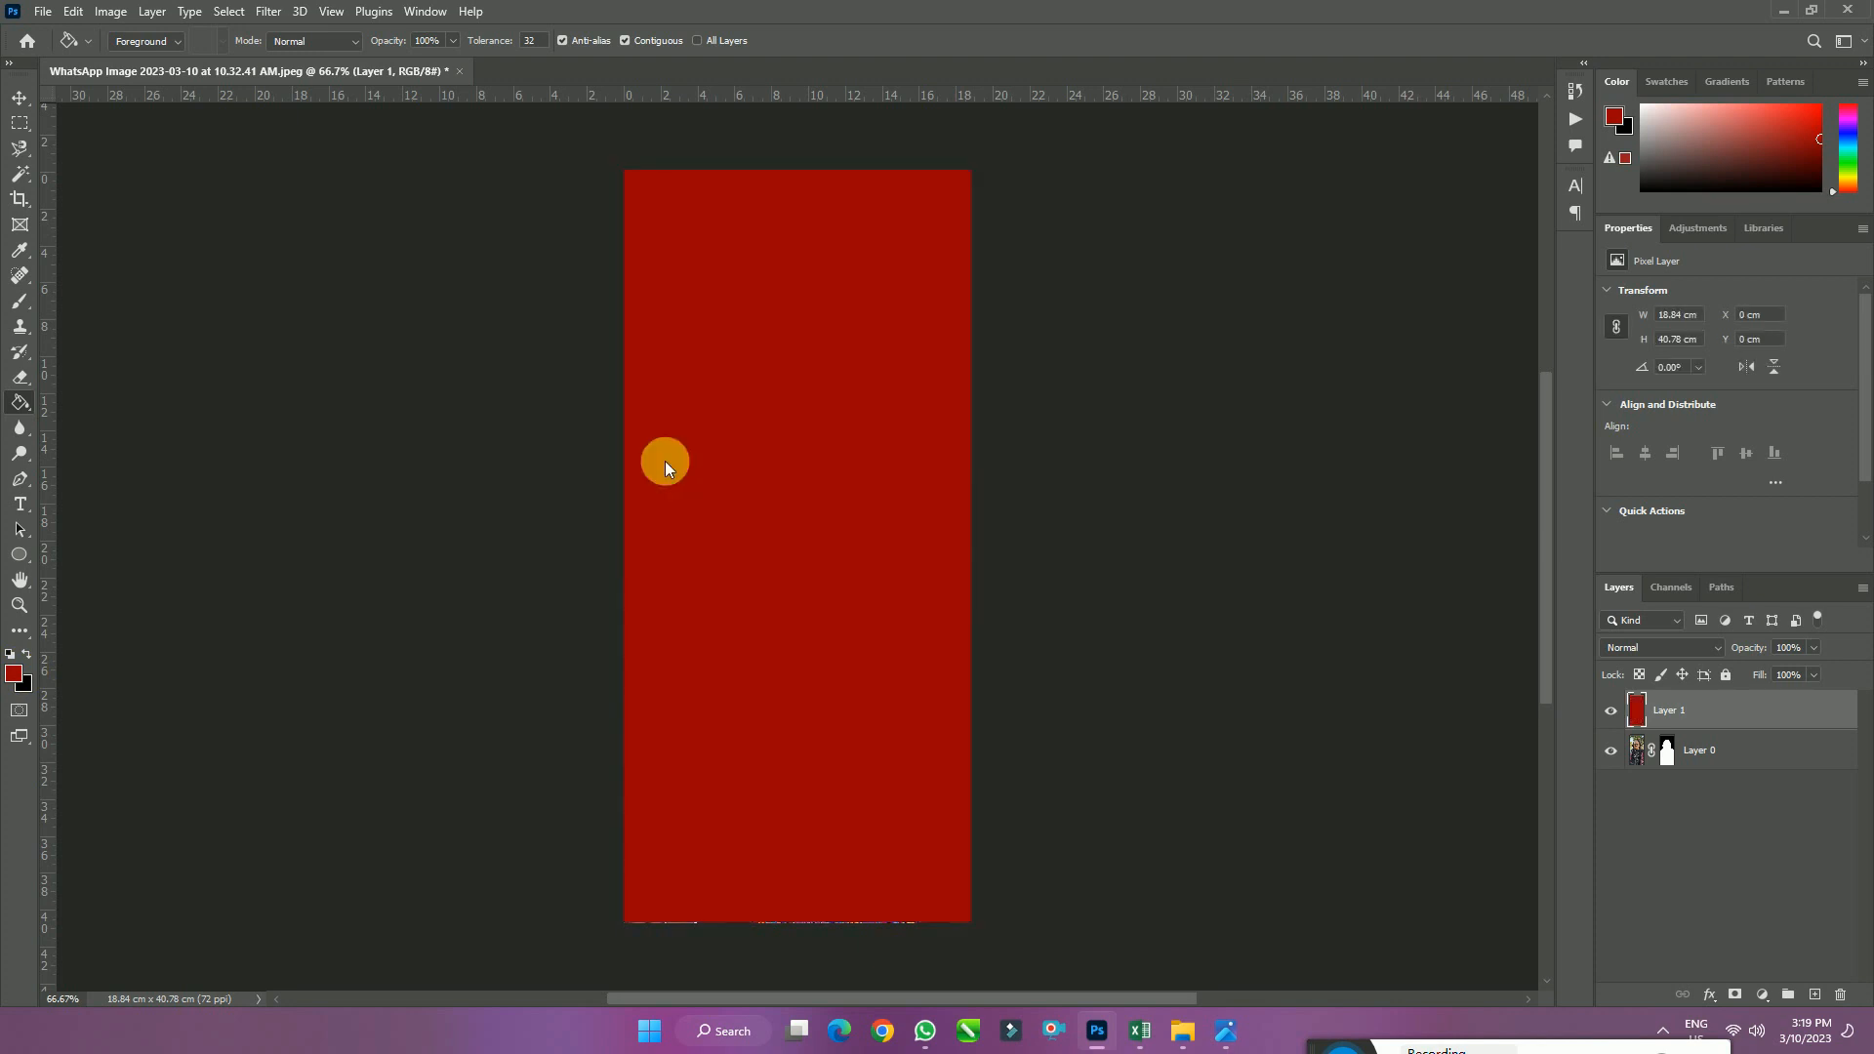
drag(1715, 719, 1741, 771)
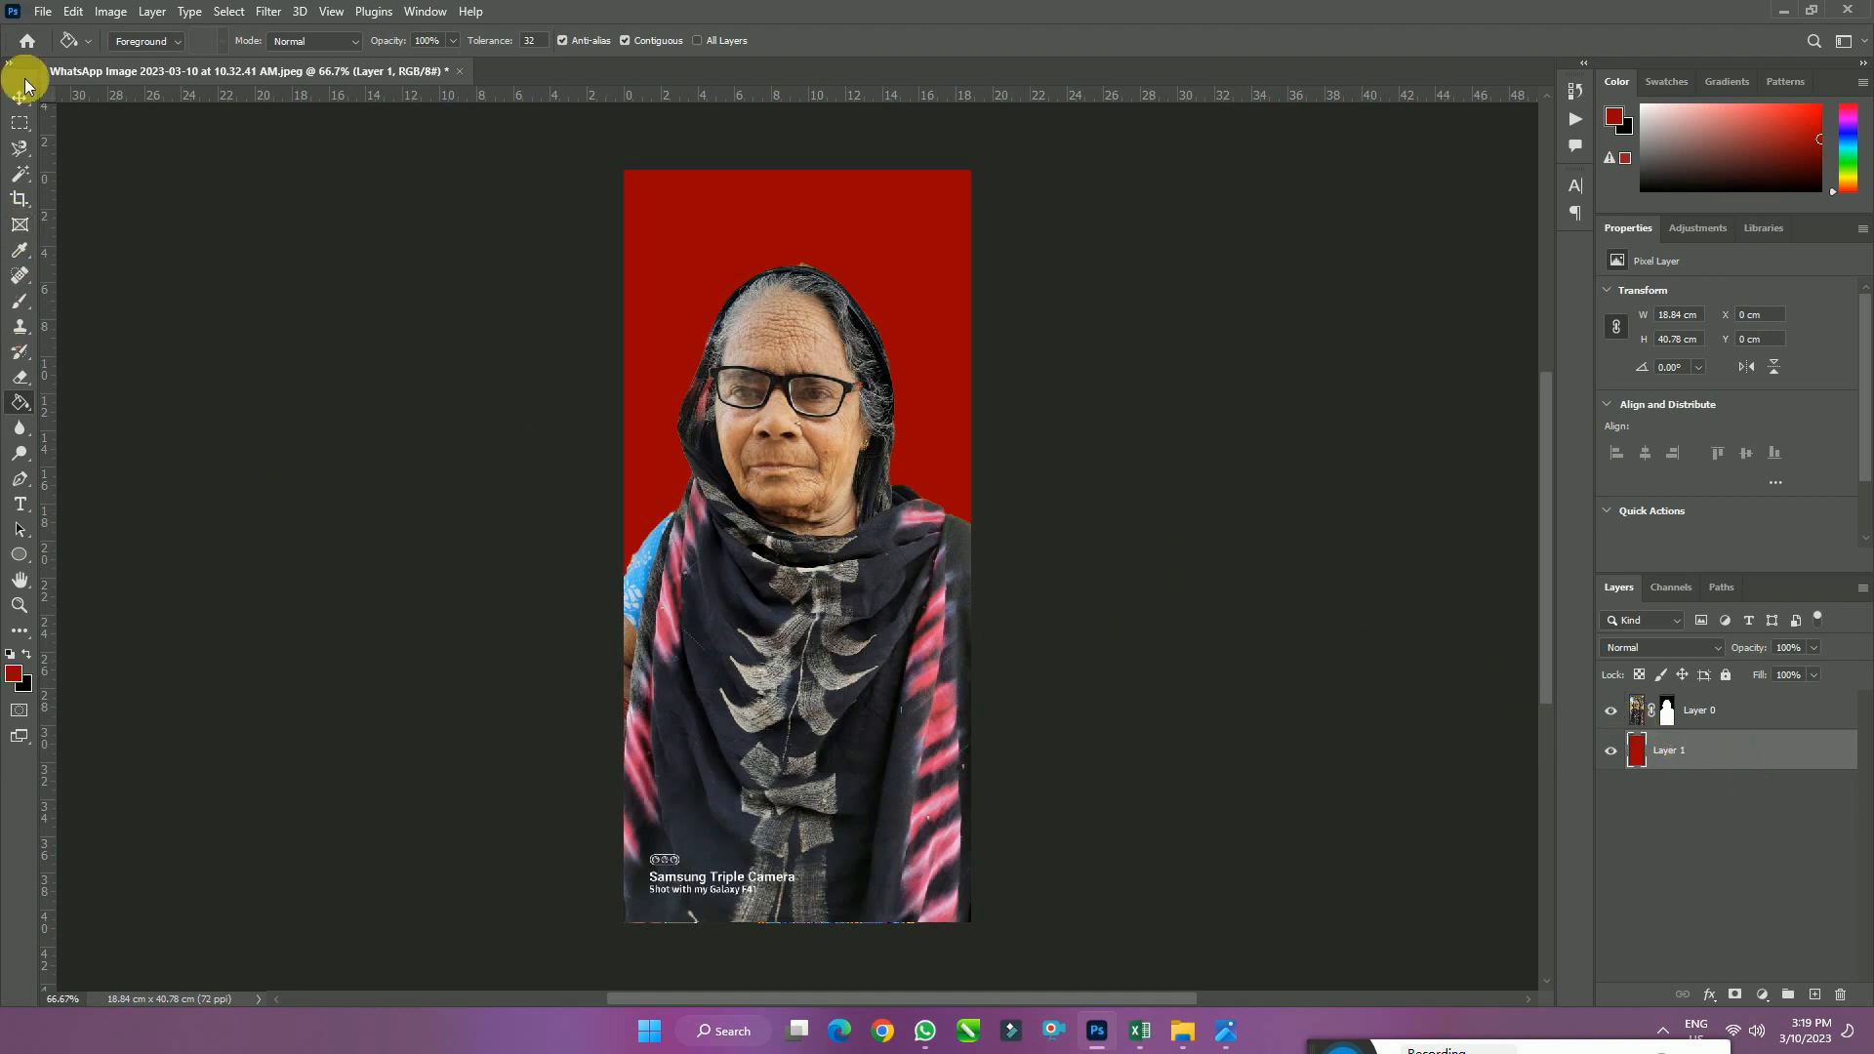
Crop the image to a head-and-shoulders portrait about 16.62 cm wide and 21.31 cm high
click(20, 199)
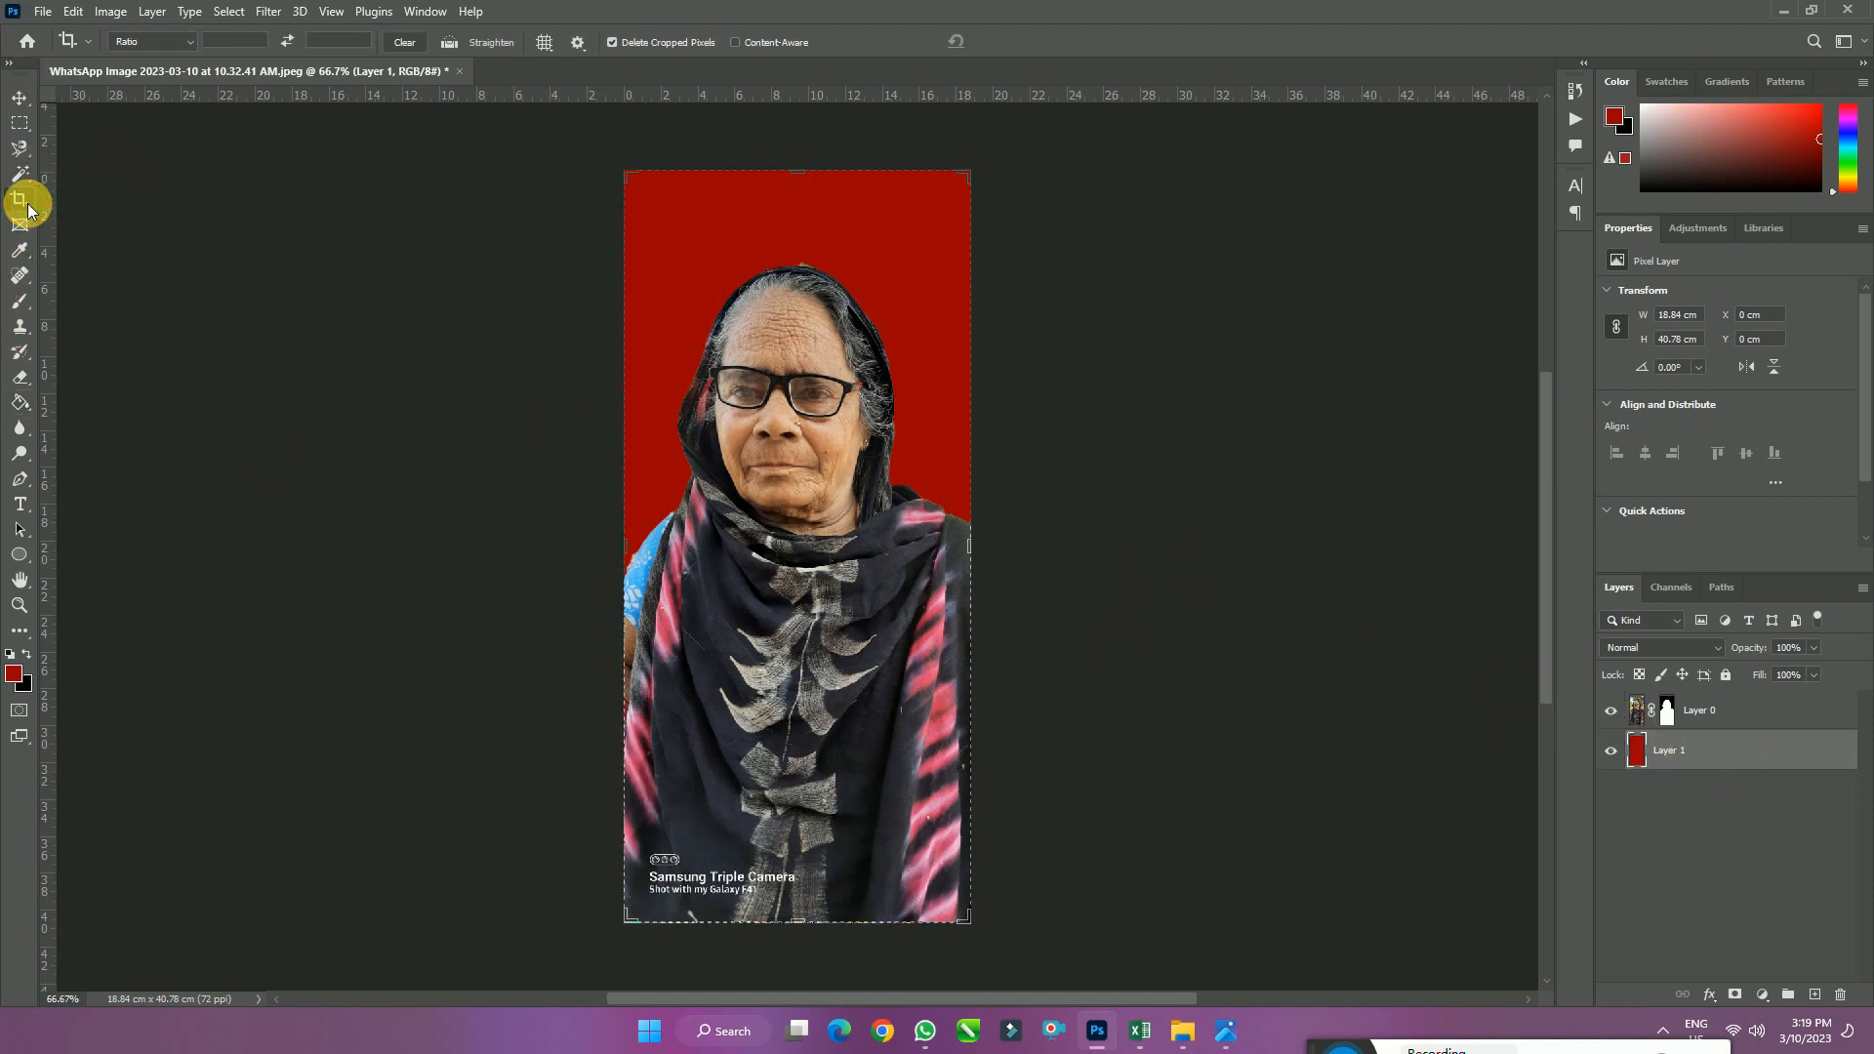
click(800, 177)
drag(806, 179, 806, 196)
drag(800, 901, 786, 744)
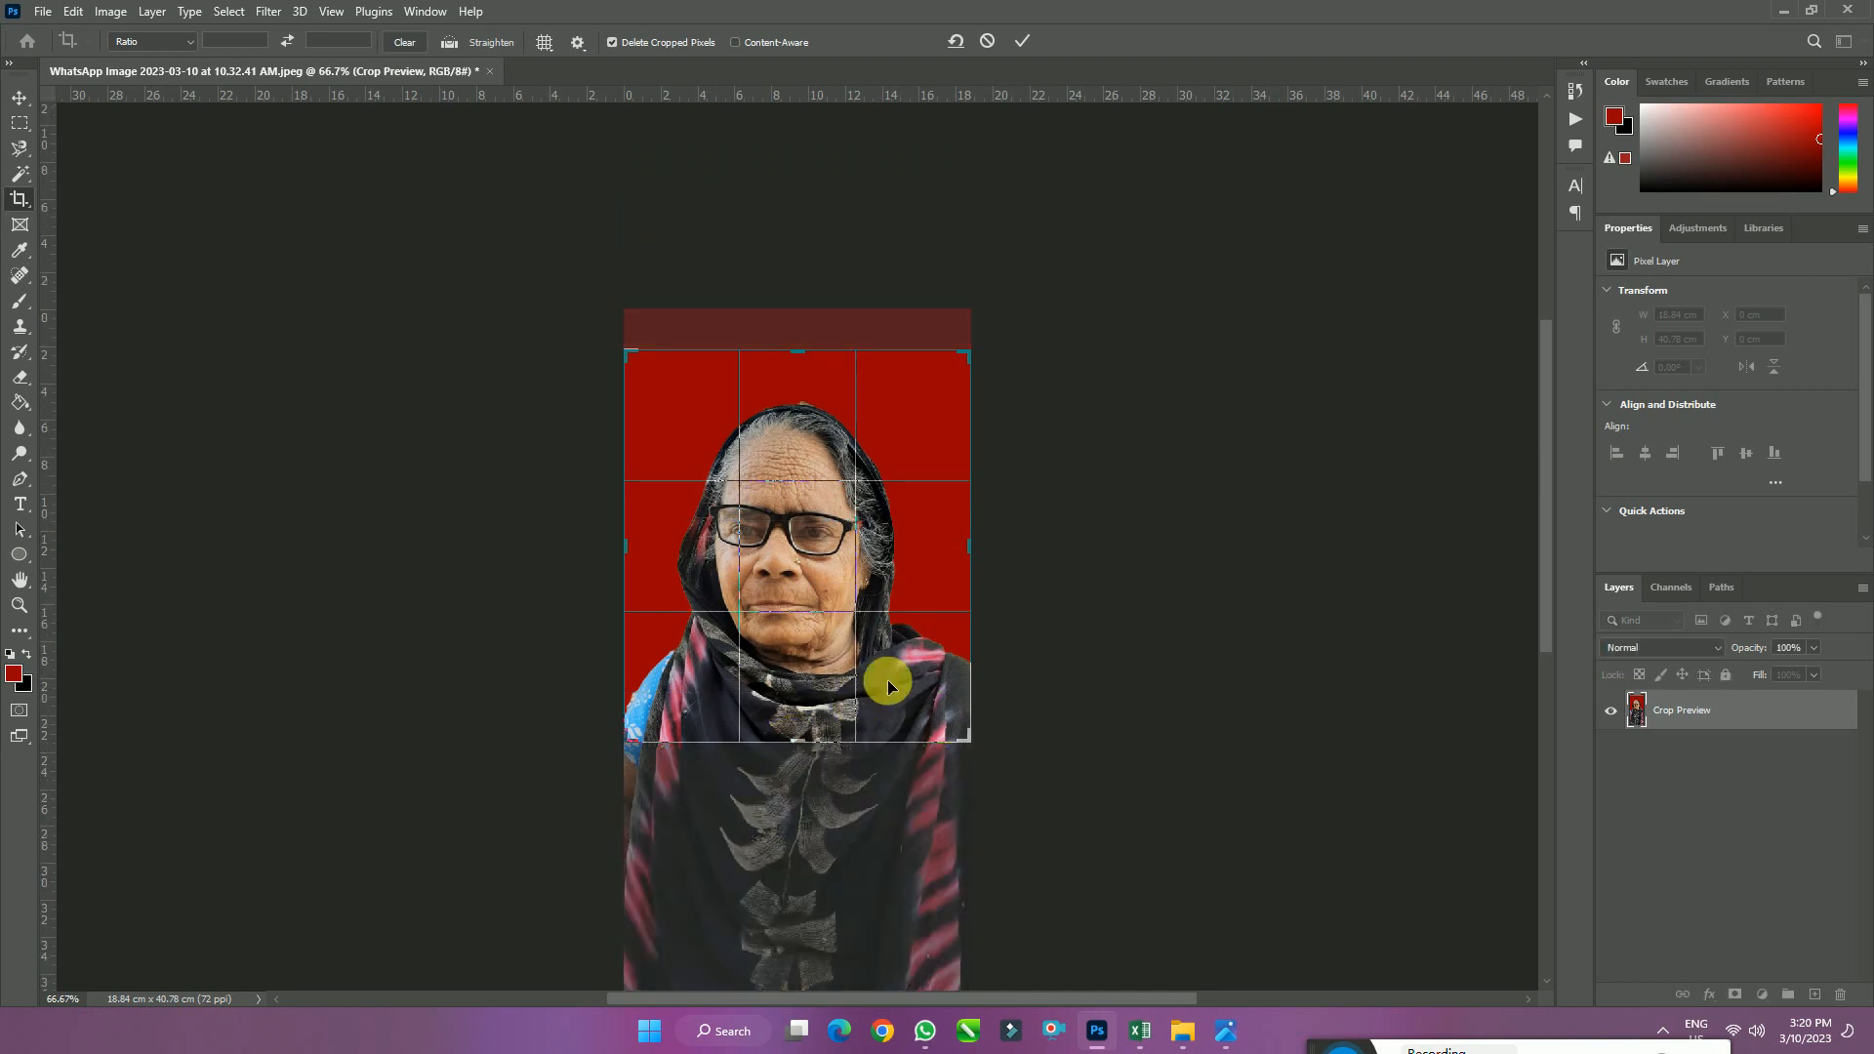
drag(974, 556, 963, 558)
mouse_move(637, 546)
mouse_down()
mouse_move(660, 555)
mouse_move(649, 543)
mouse_up()
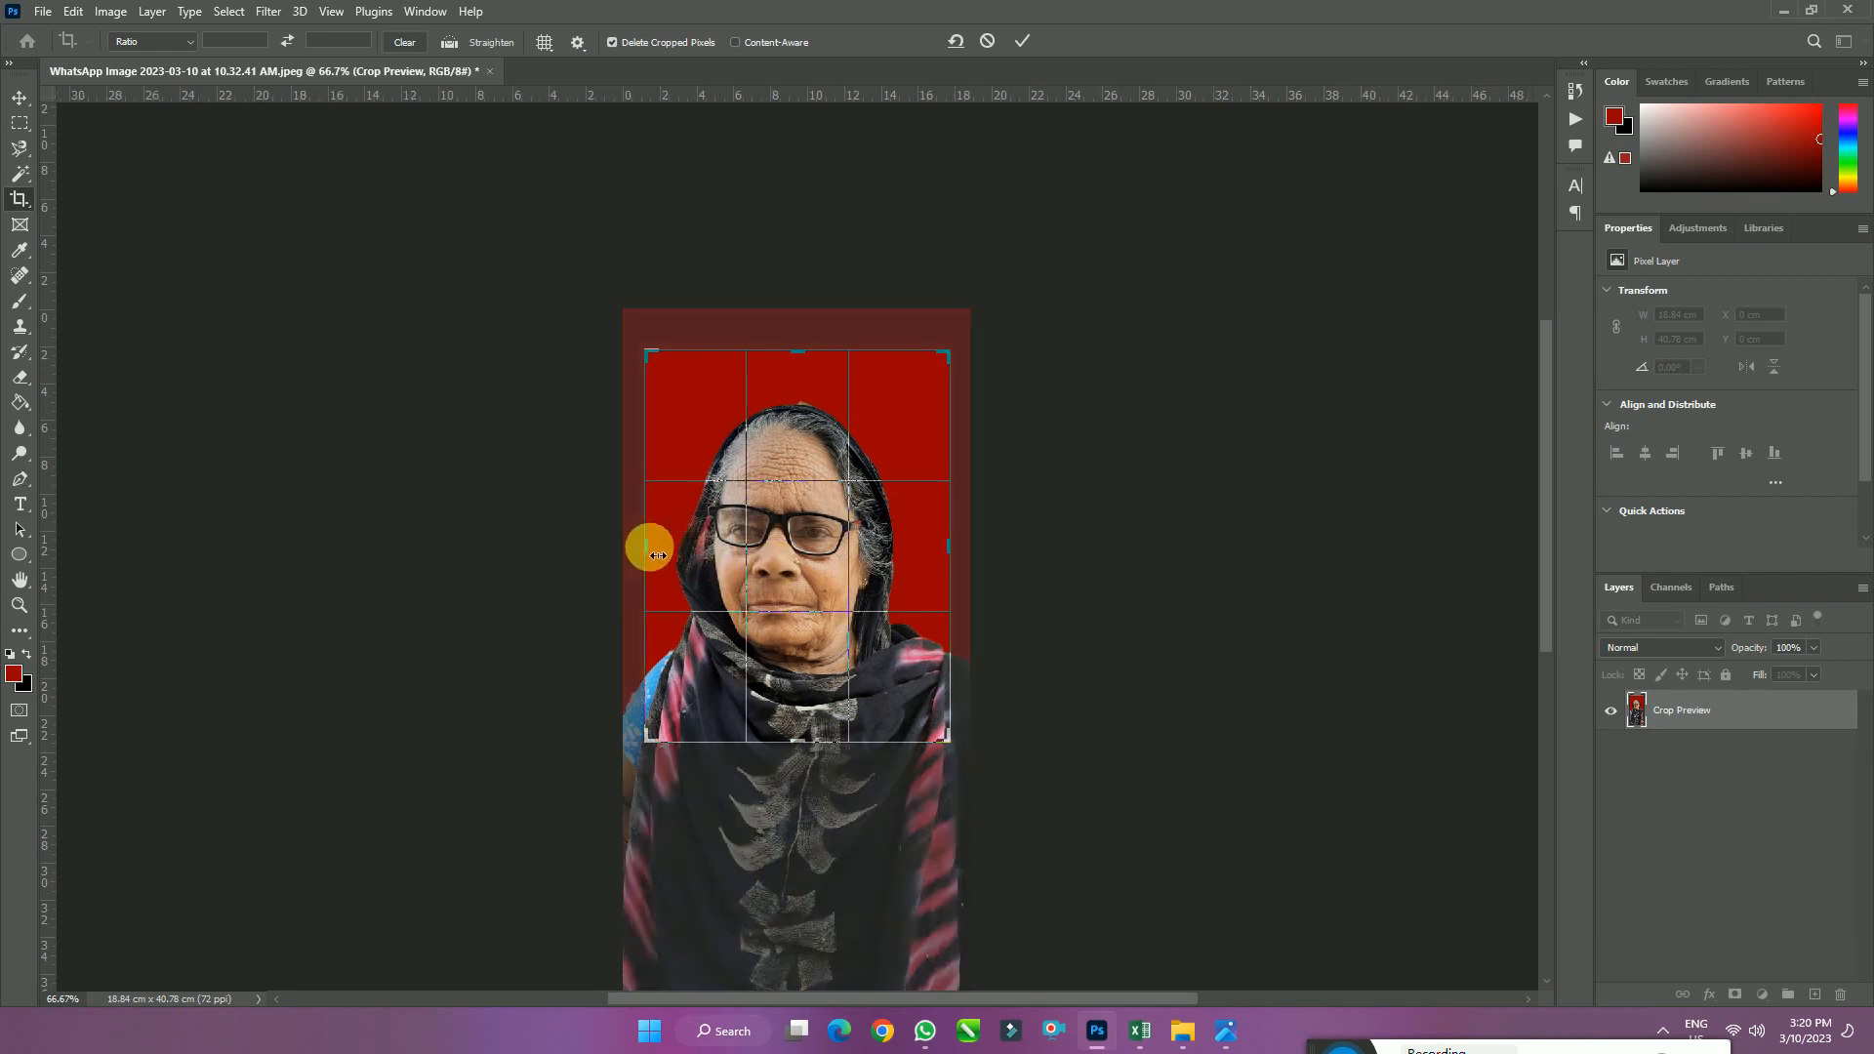
click(1025, 41)
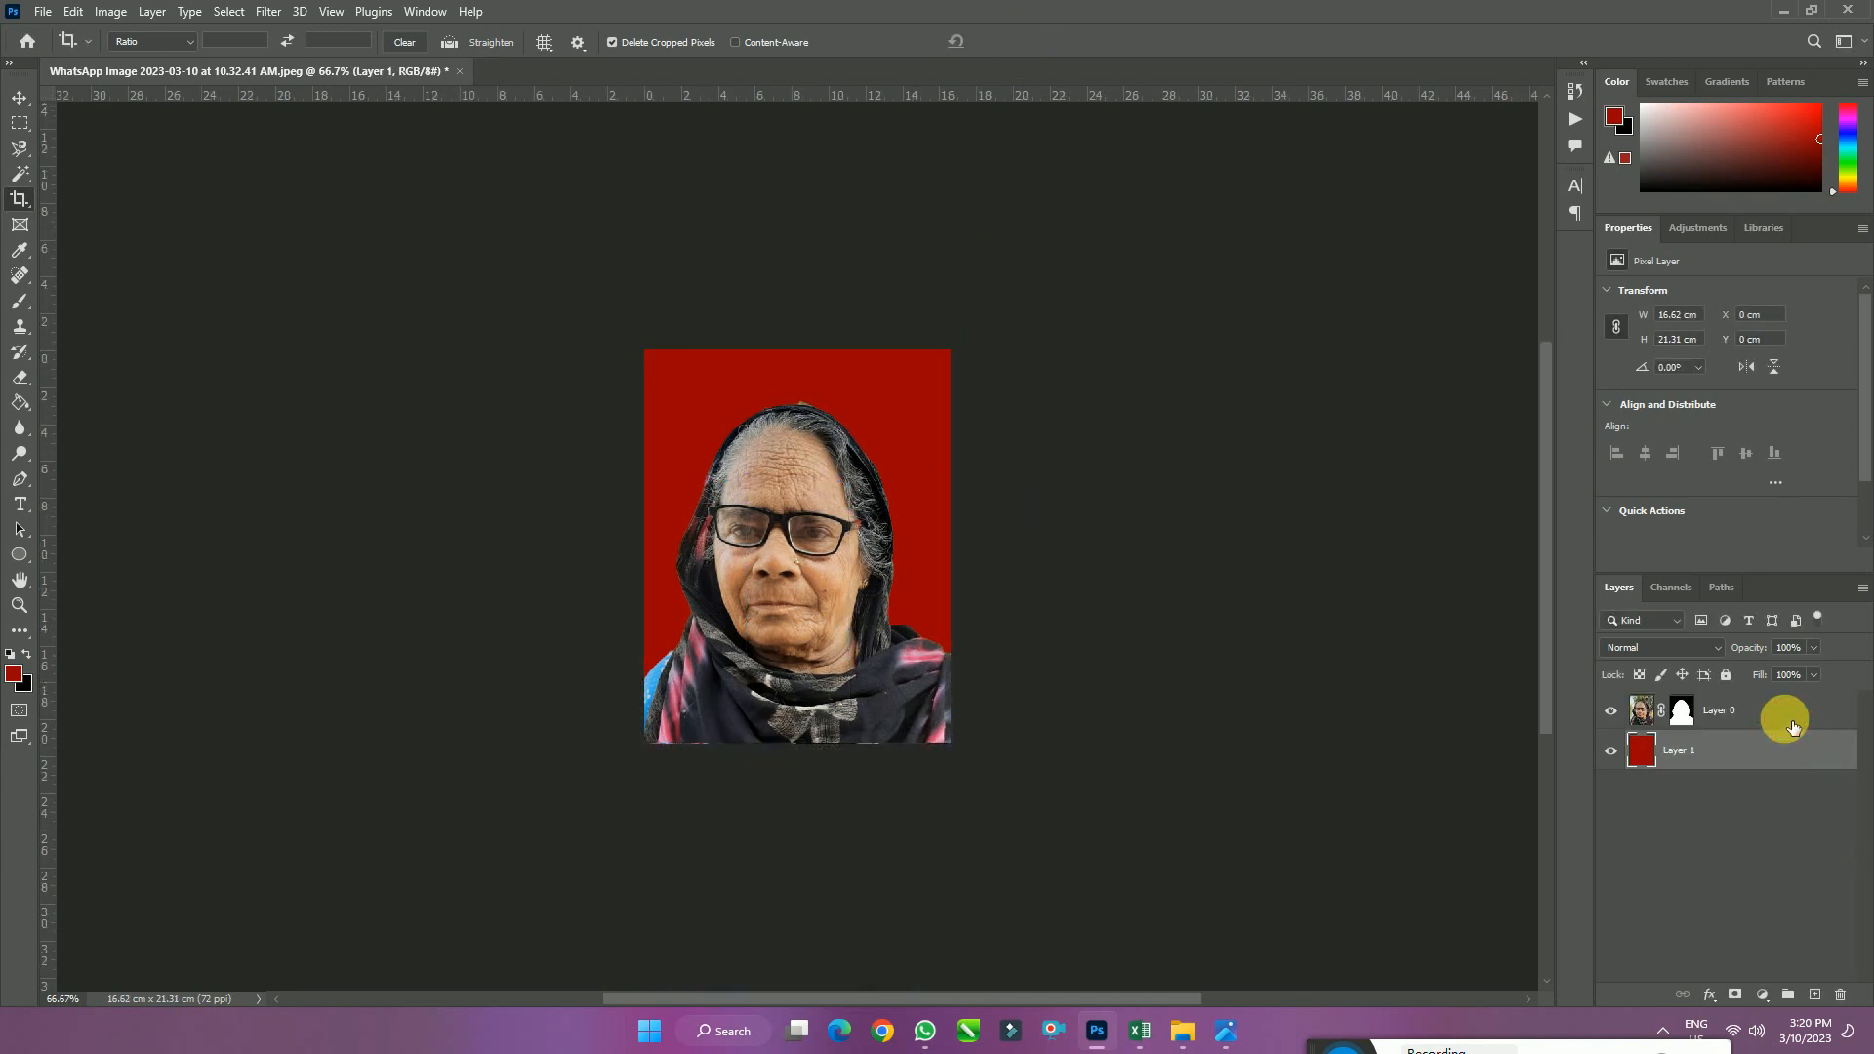
Group the portrait and red background layers, and merge a duplicate of the group into a single layer
shift+click(1791, 724)
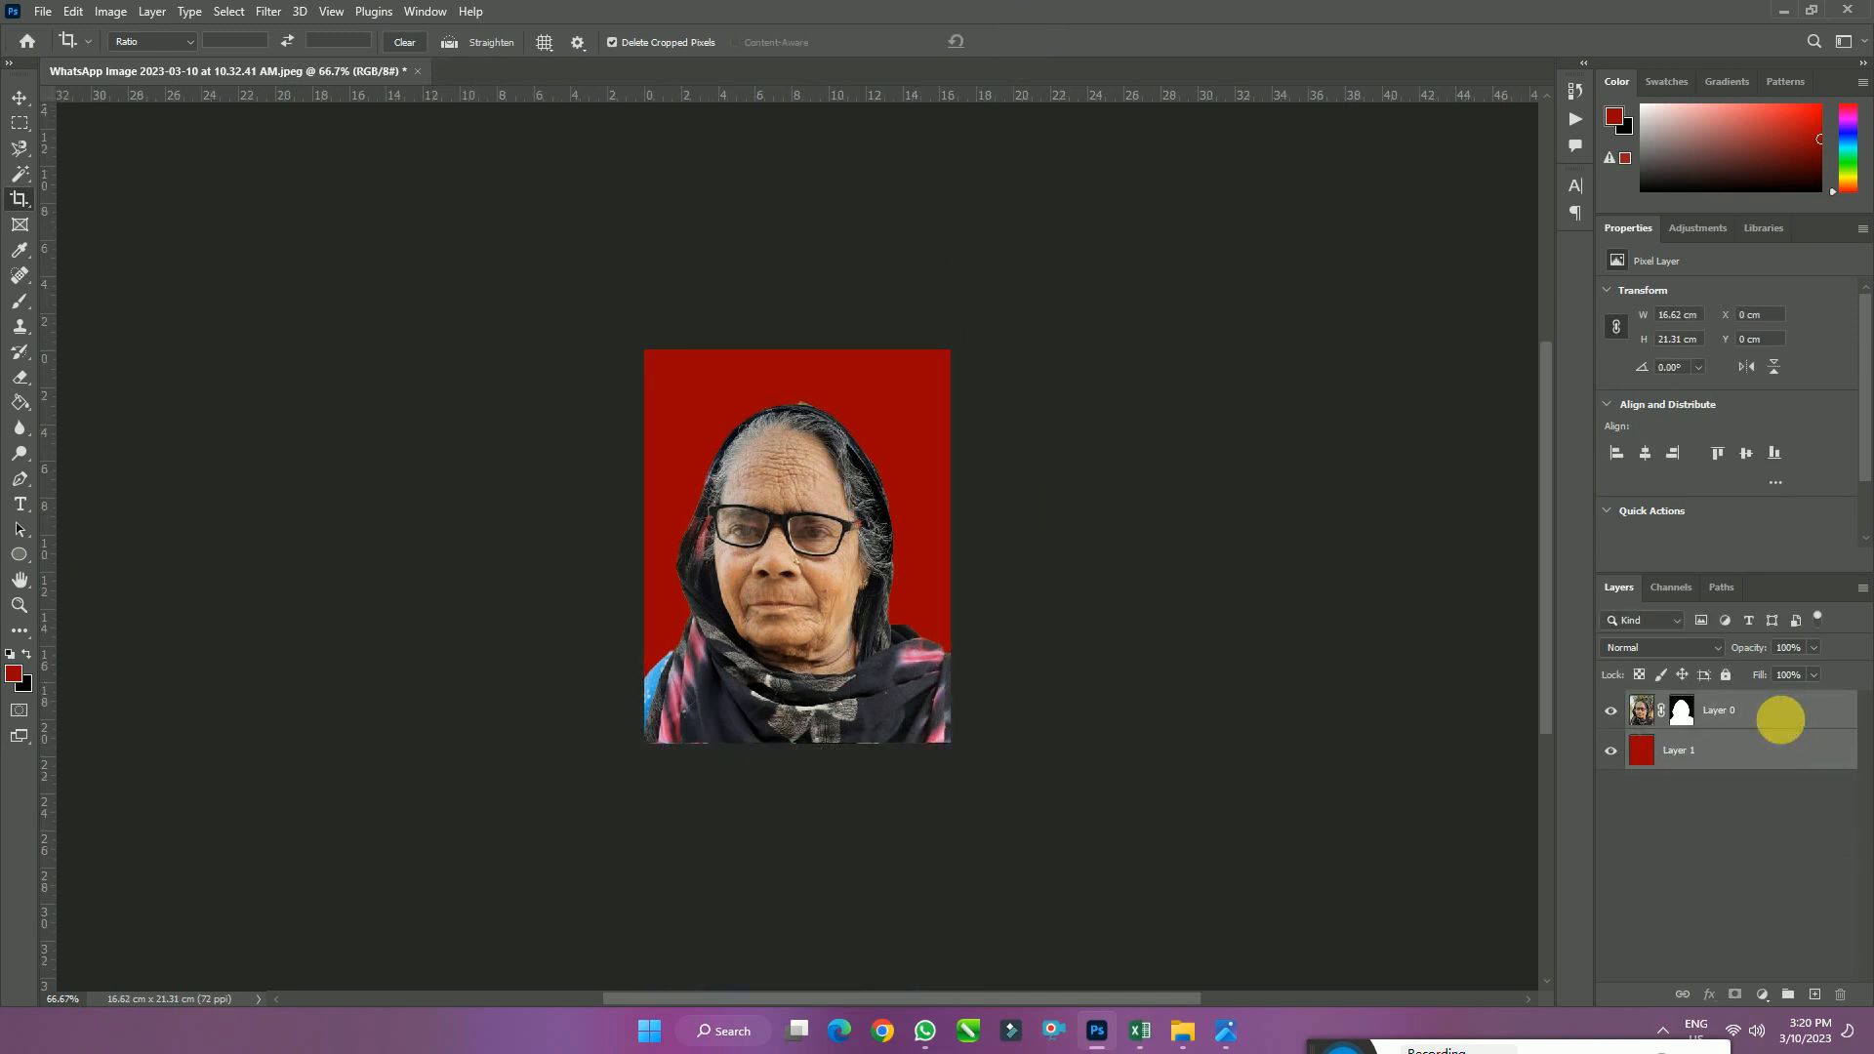
right_click(1780, 721)
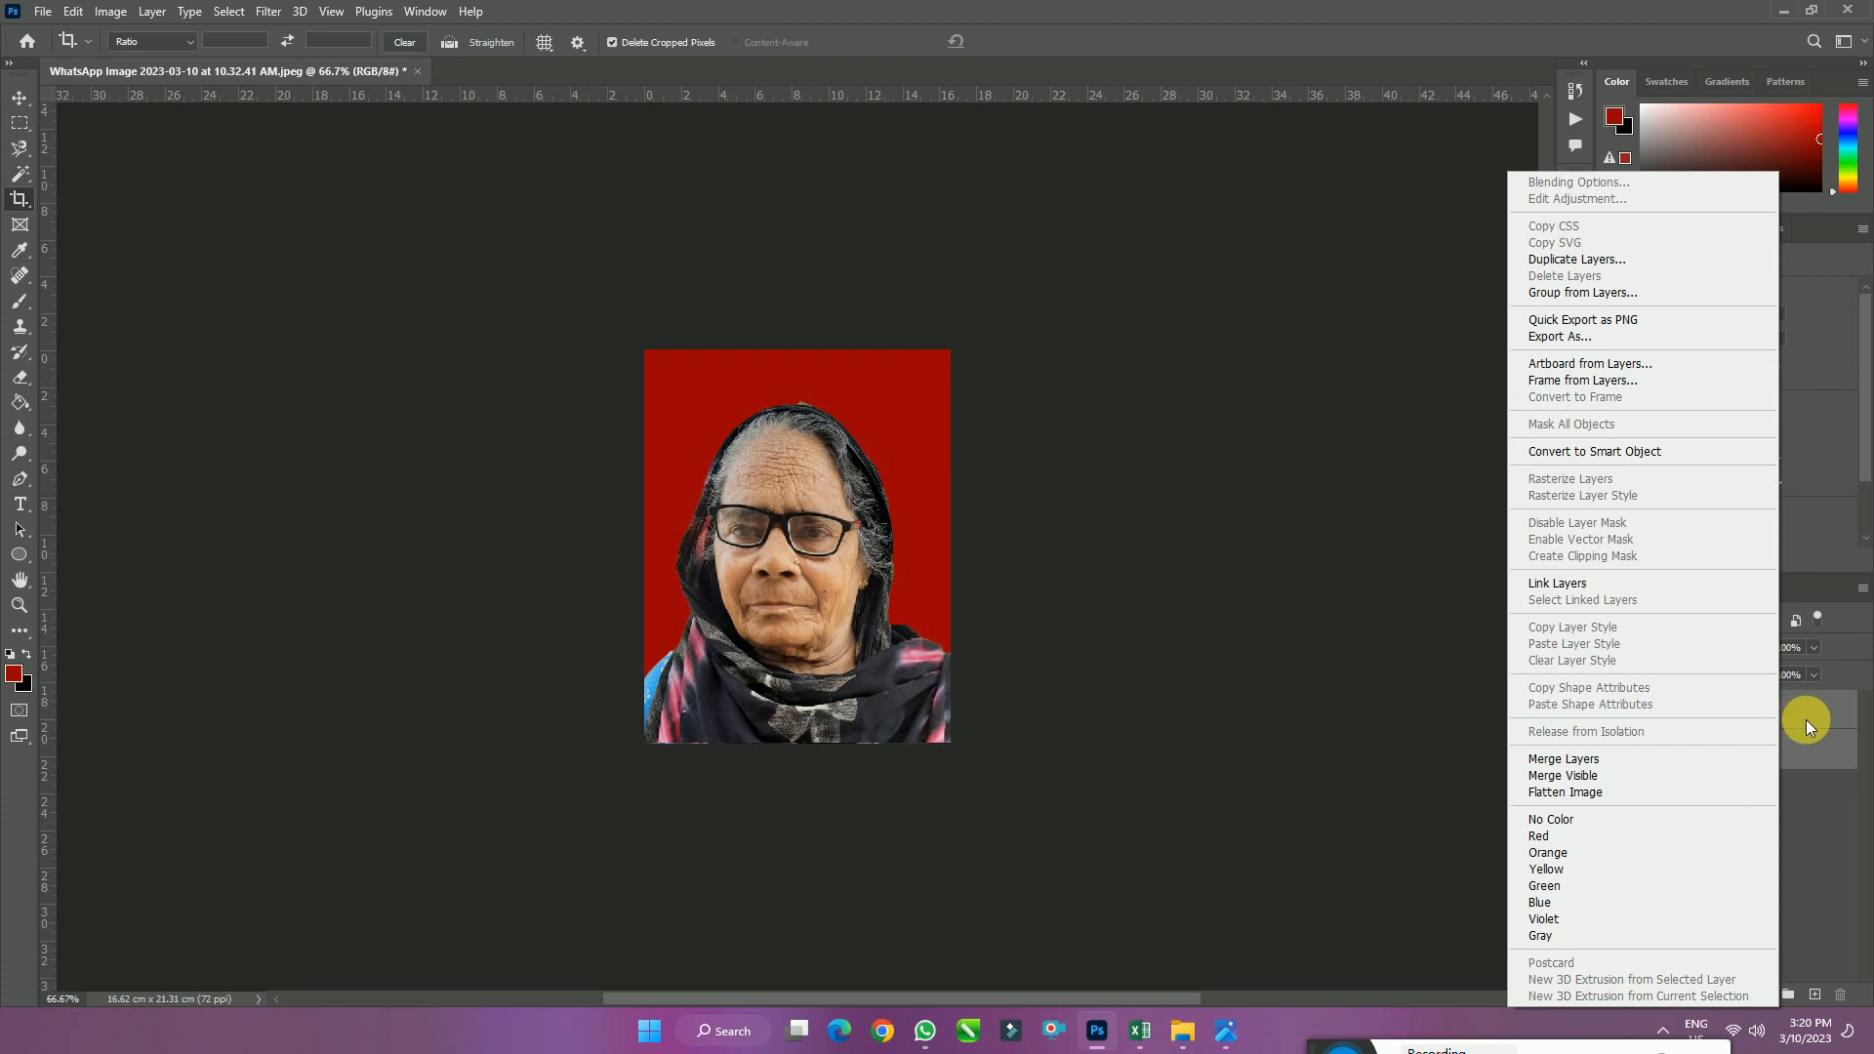
click(1808, 719)
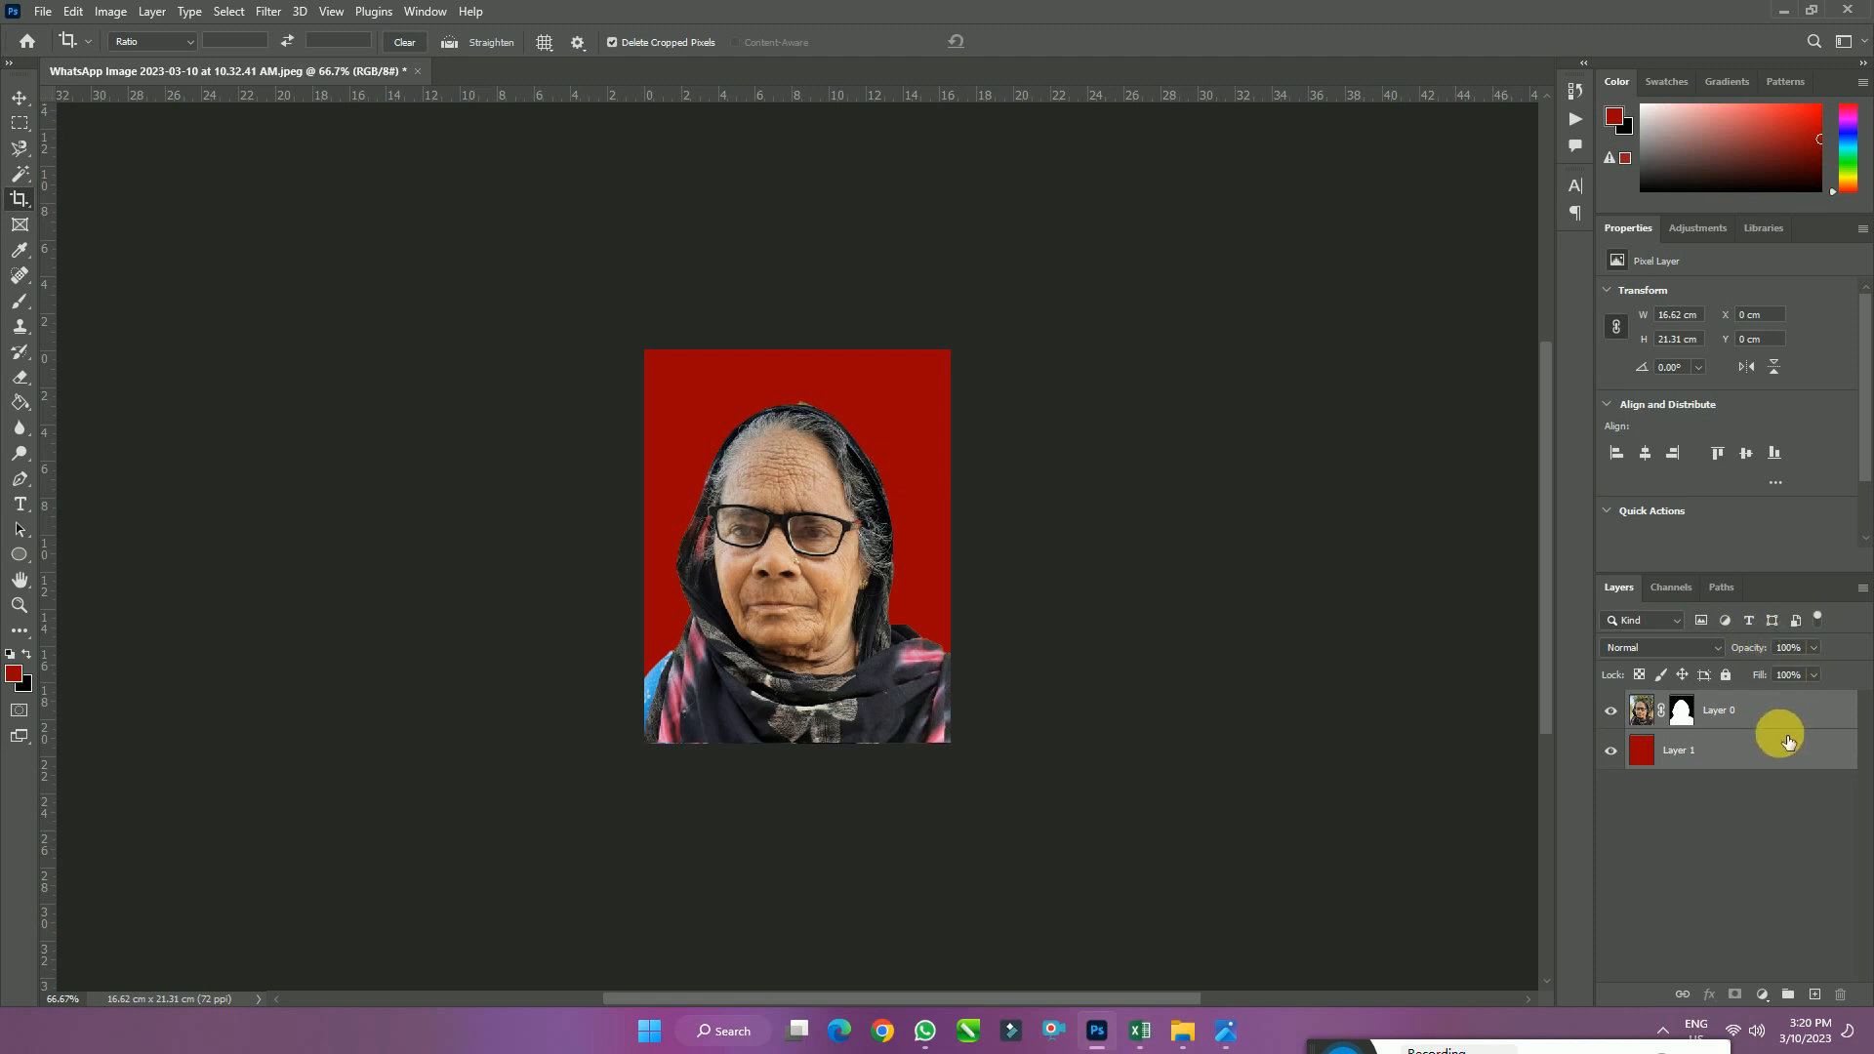
key(ctrl+g)
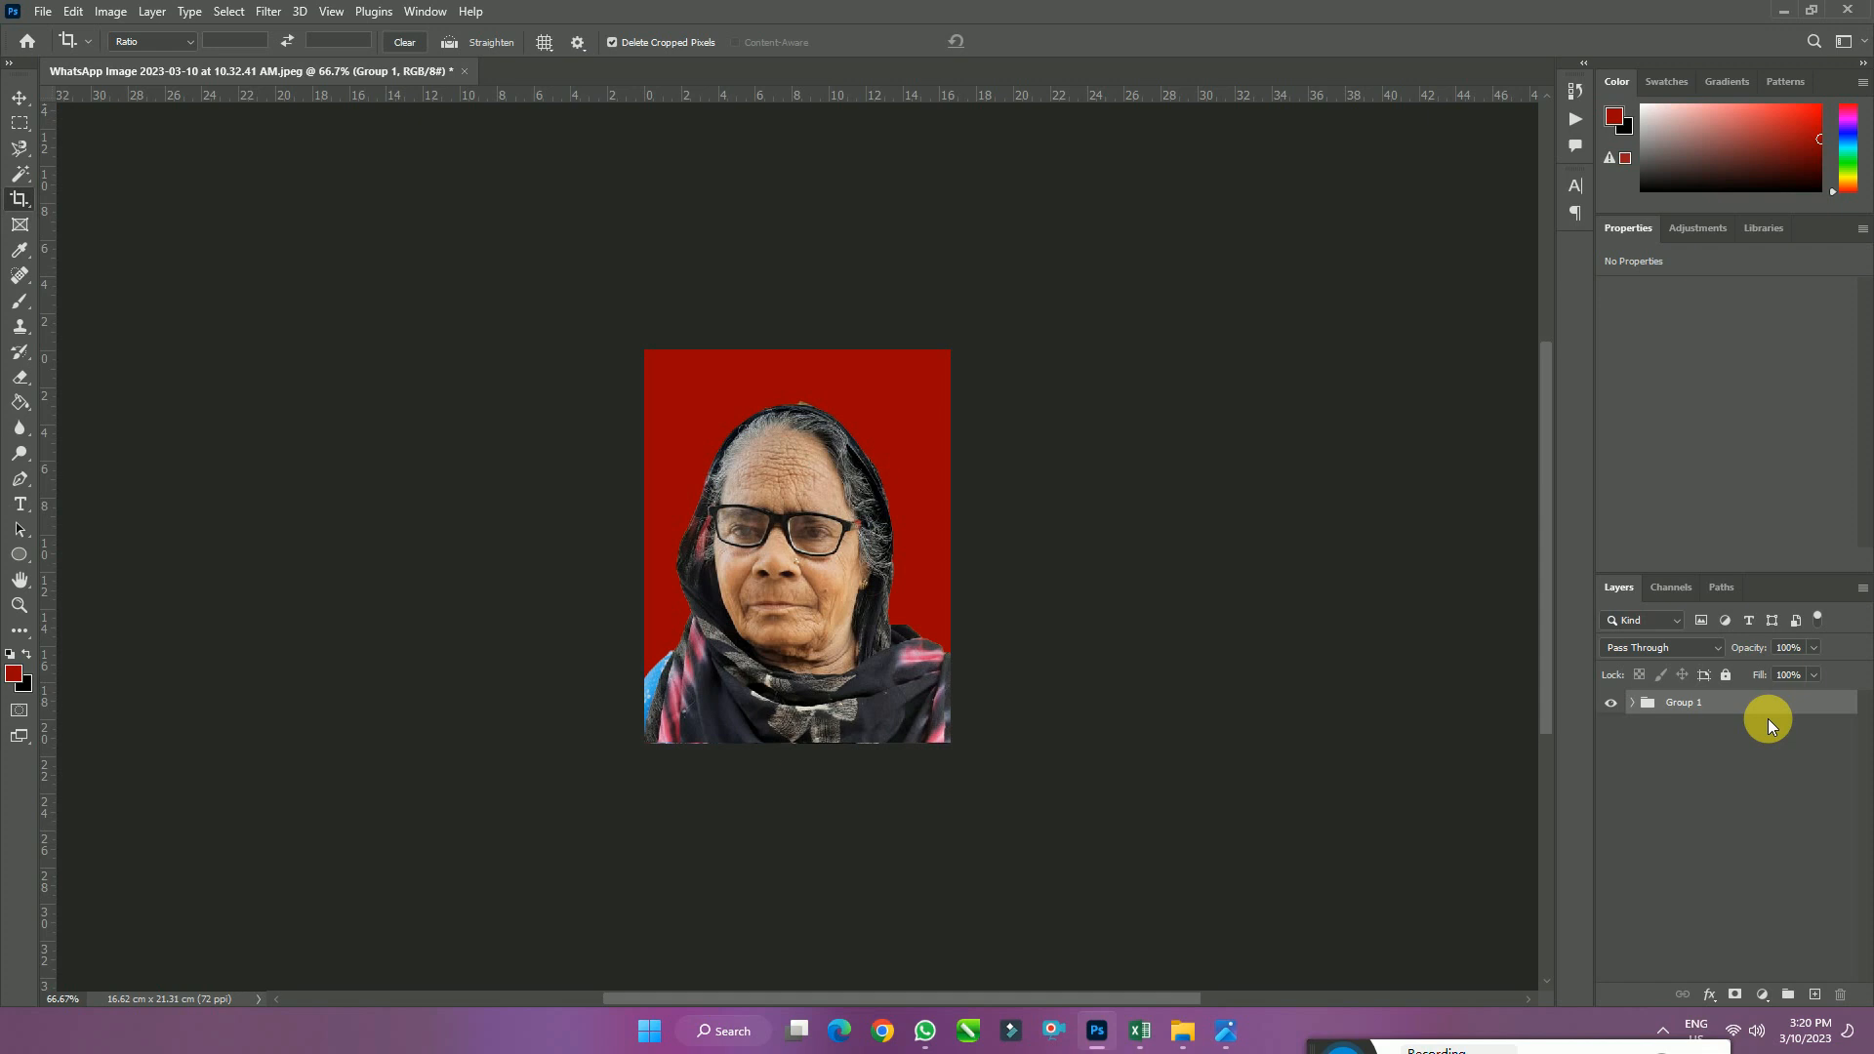
drag(1767, 717, 1815, 991)
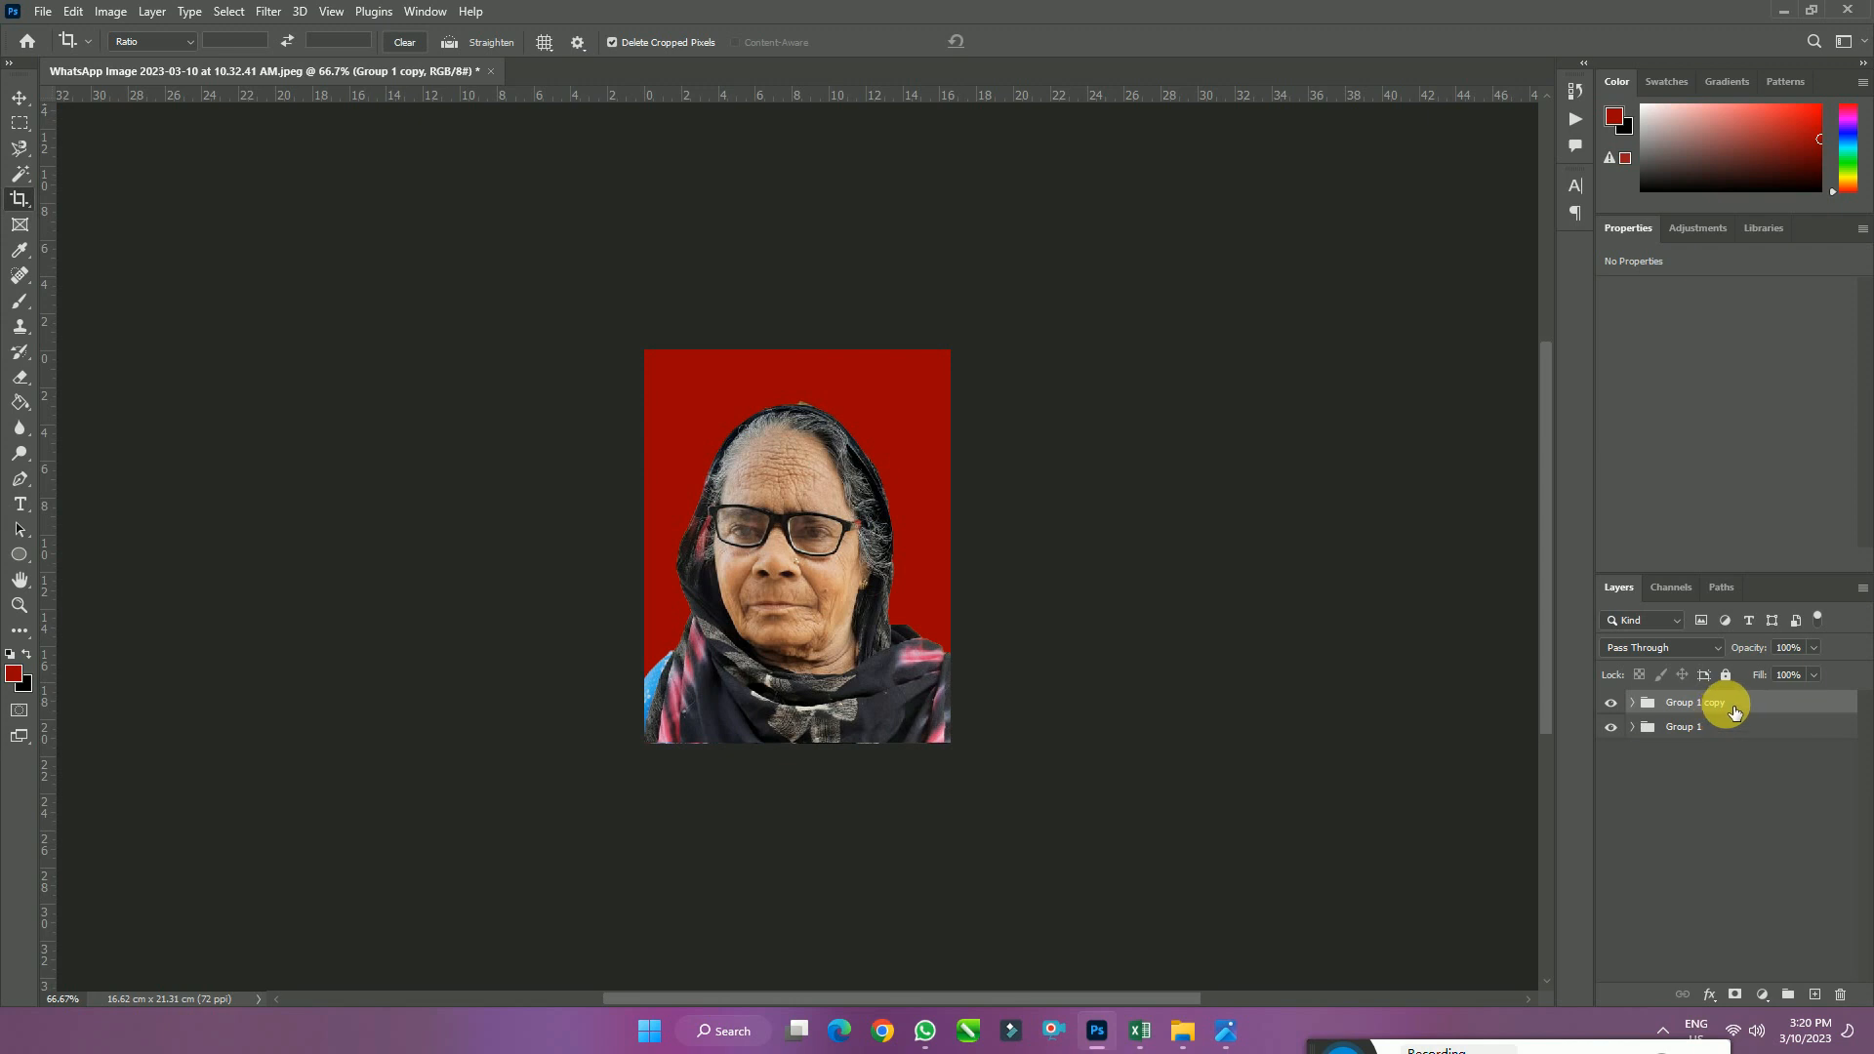
key(ctrl+e)
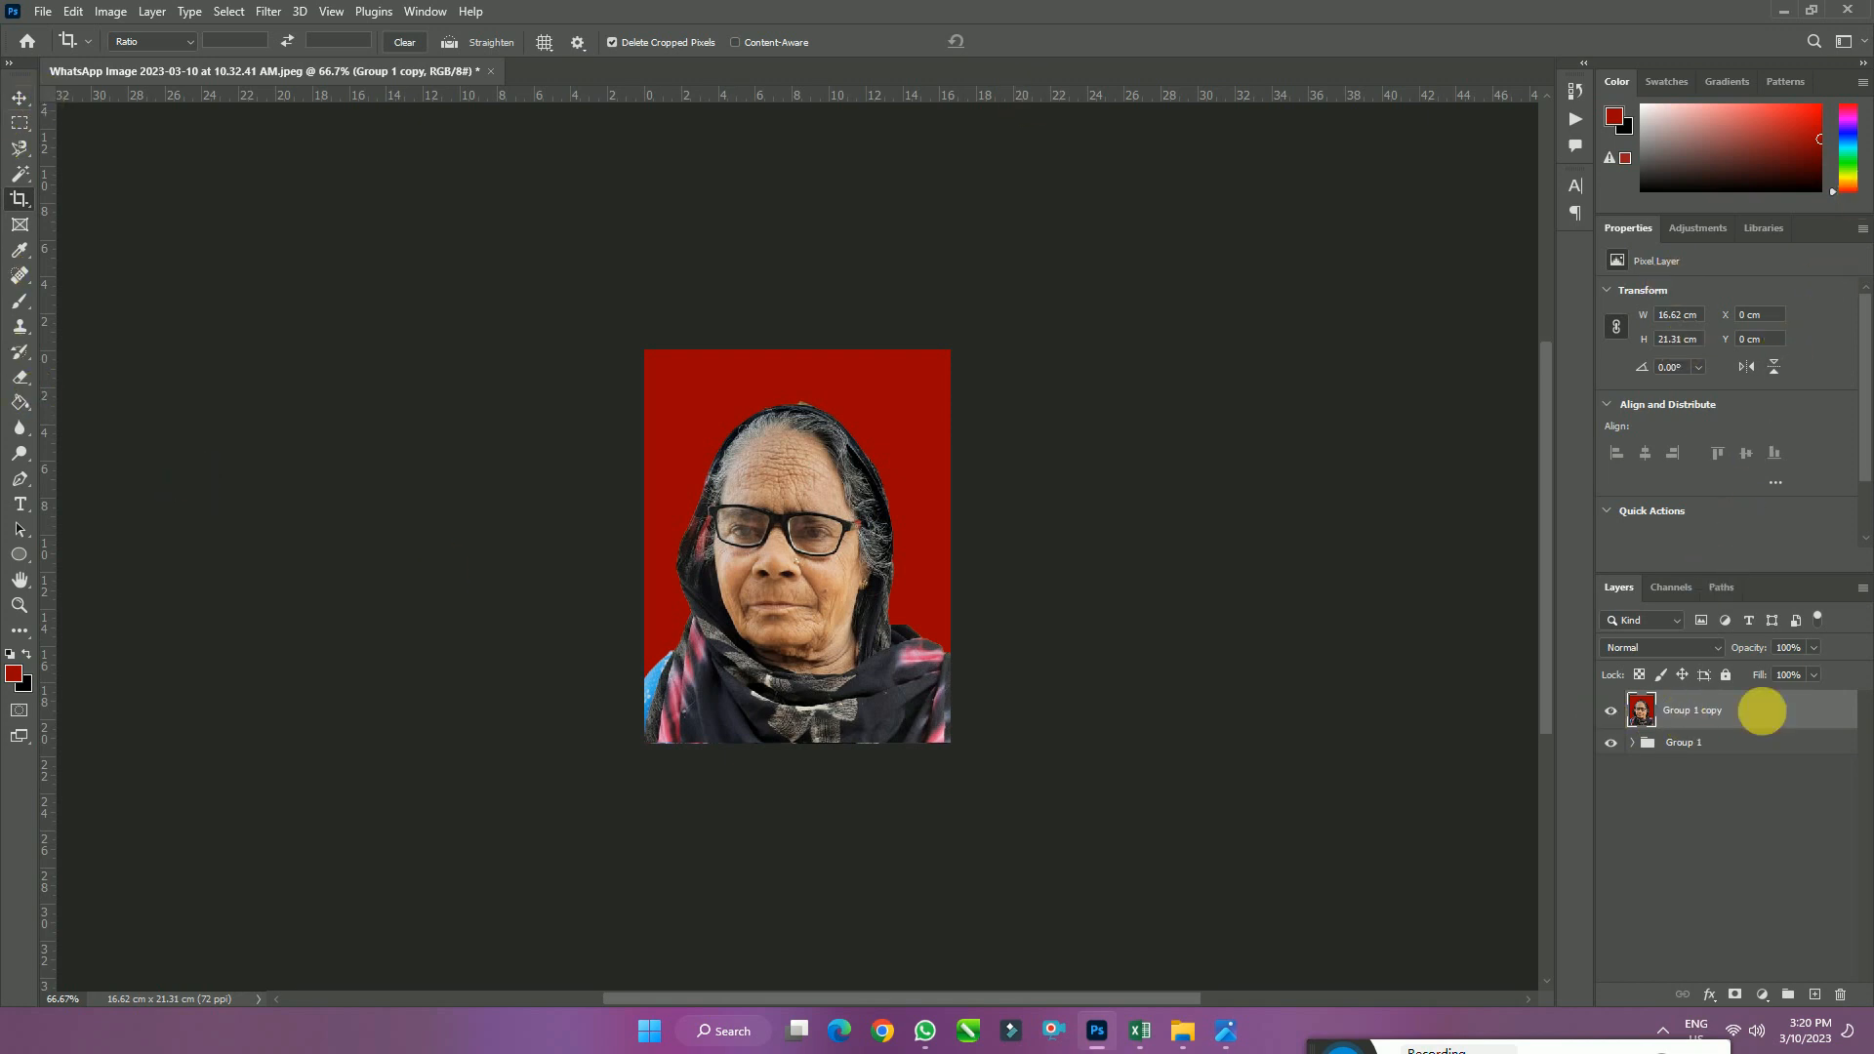
Add a white 5 px Stroke positioned Inside to the merged portrait layer
double_click(1839, 711)
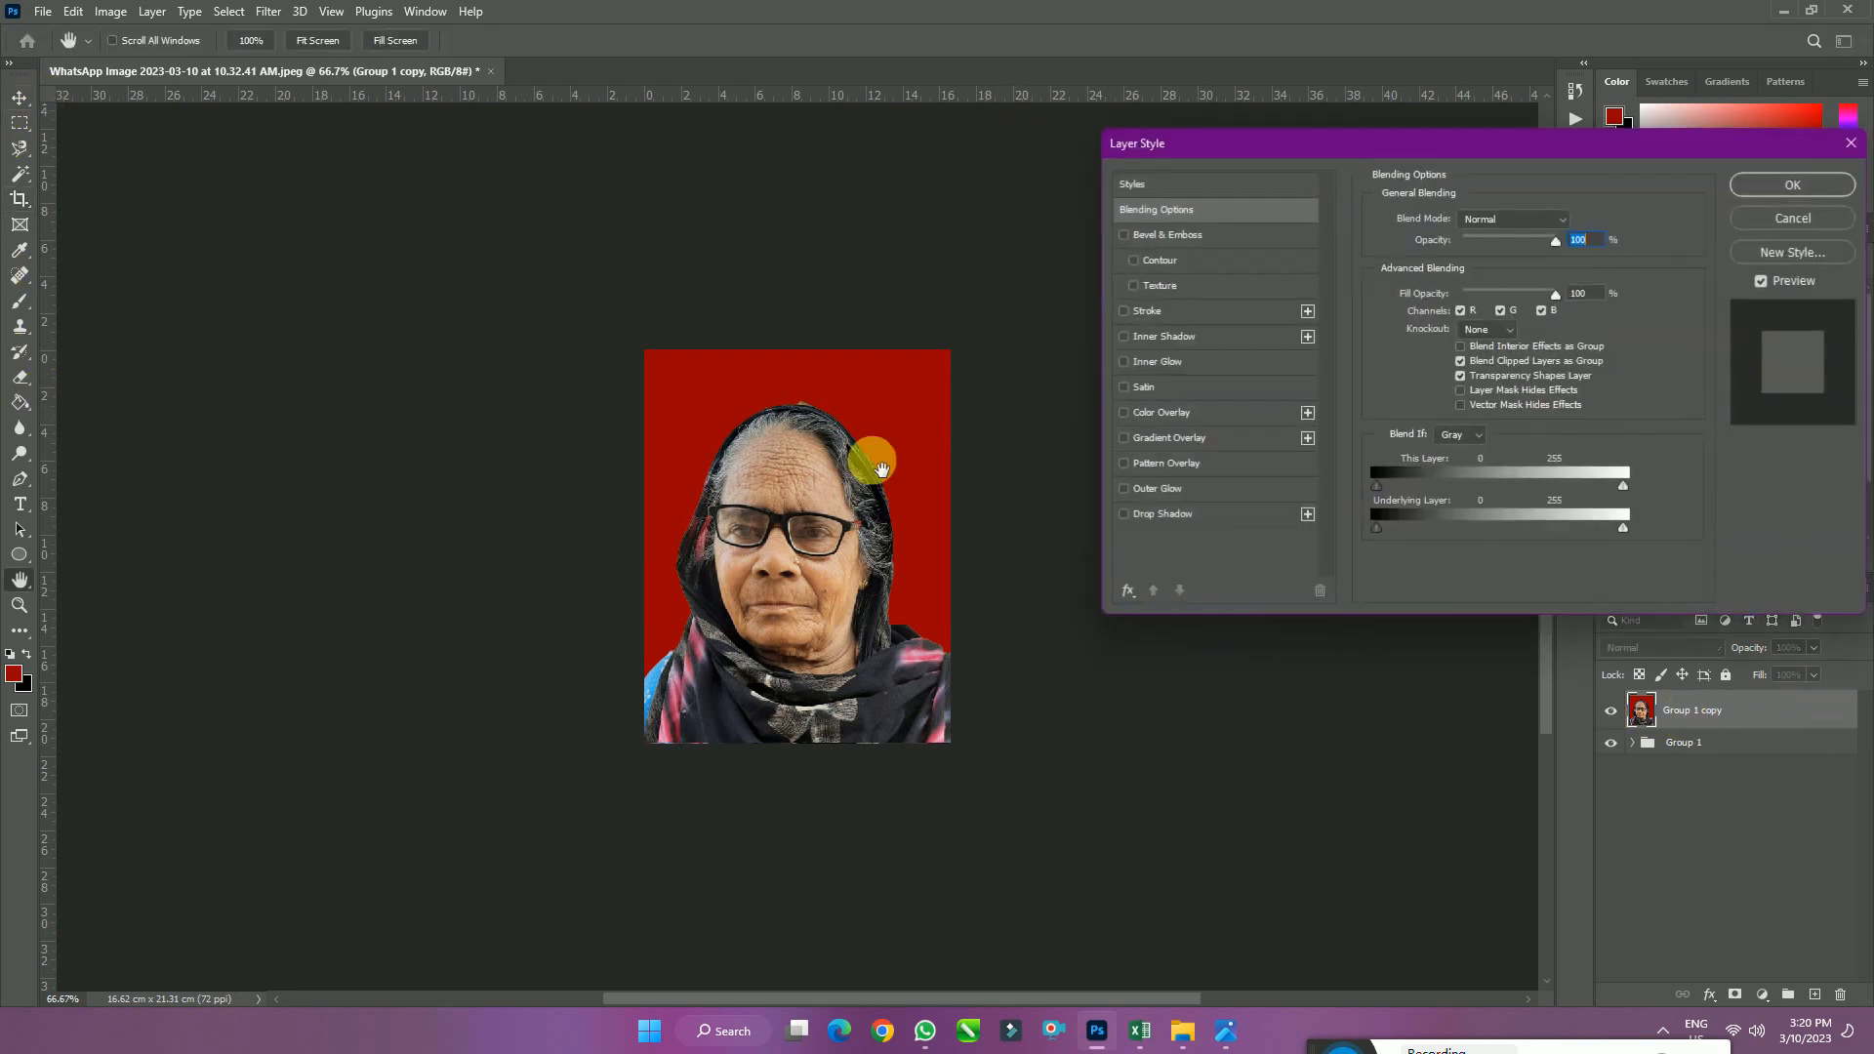
click(1141, 313)
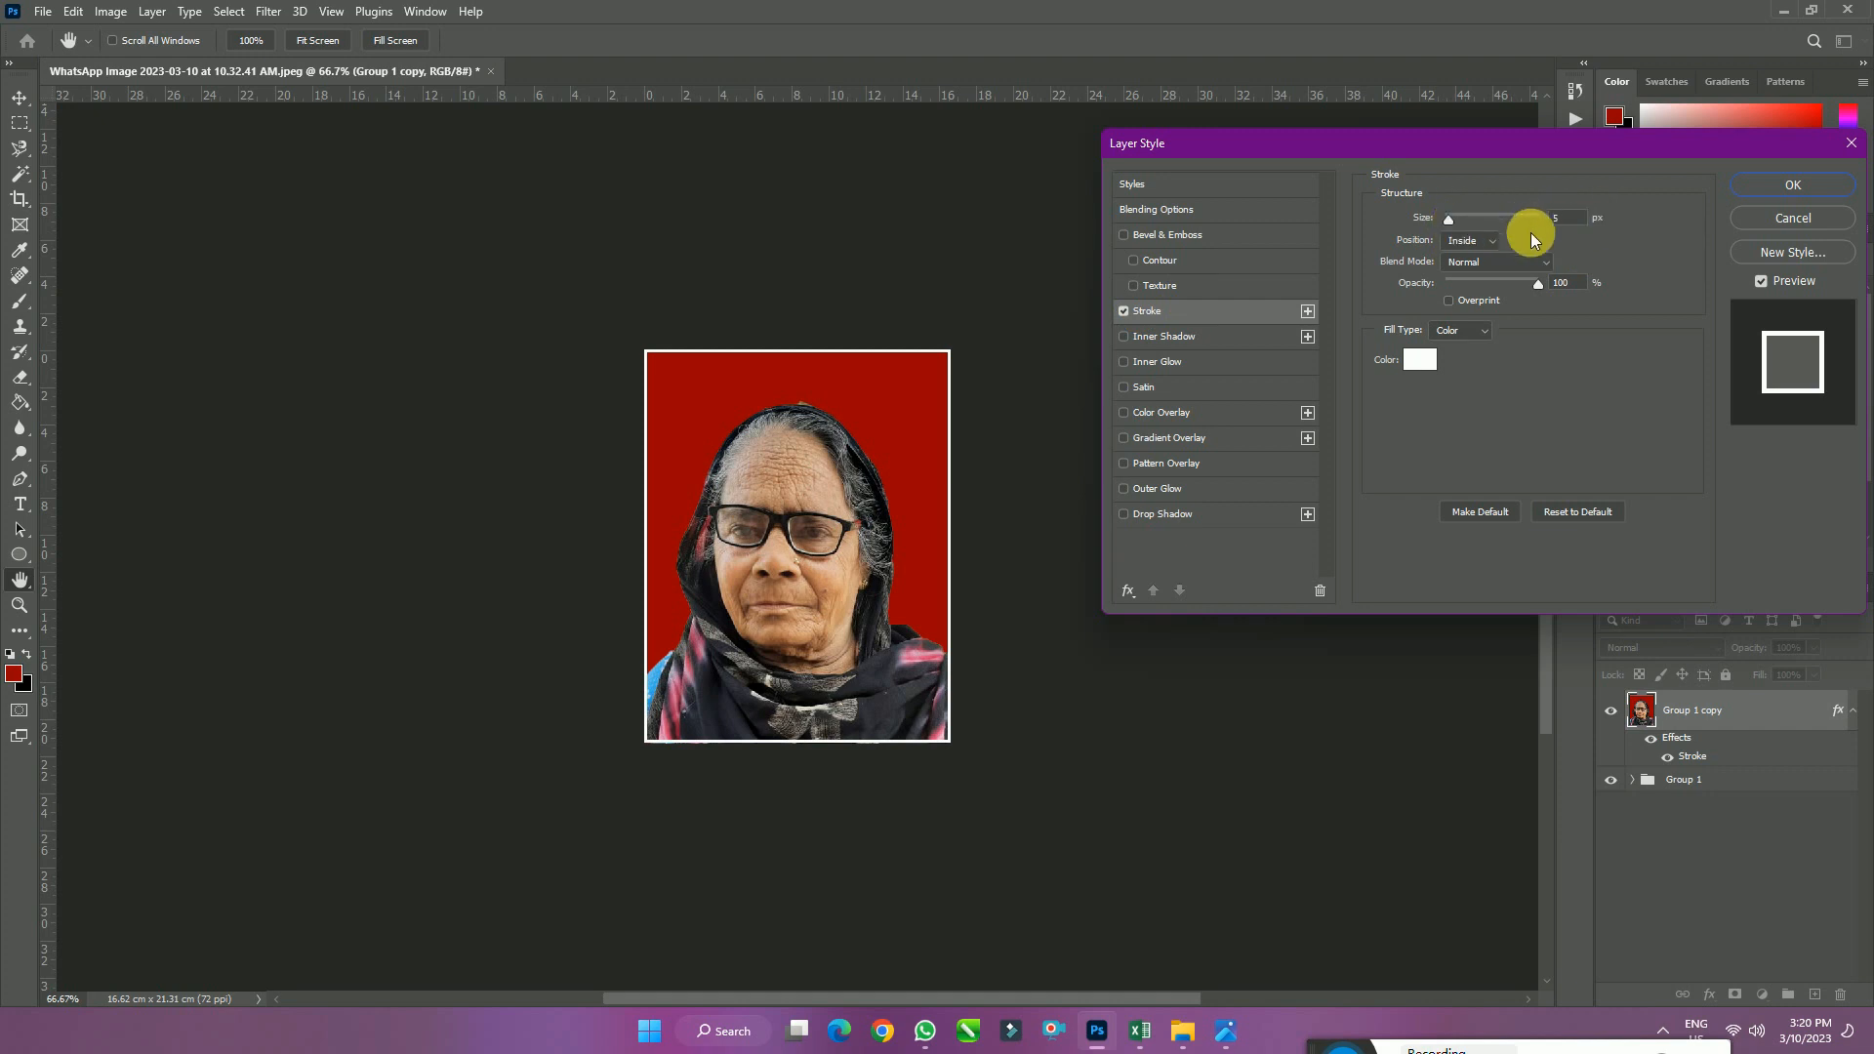
drag(1445, 220, 1454, 225)
double_click(1567, 218)
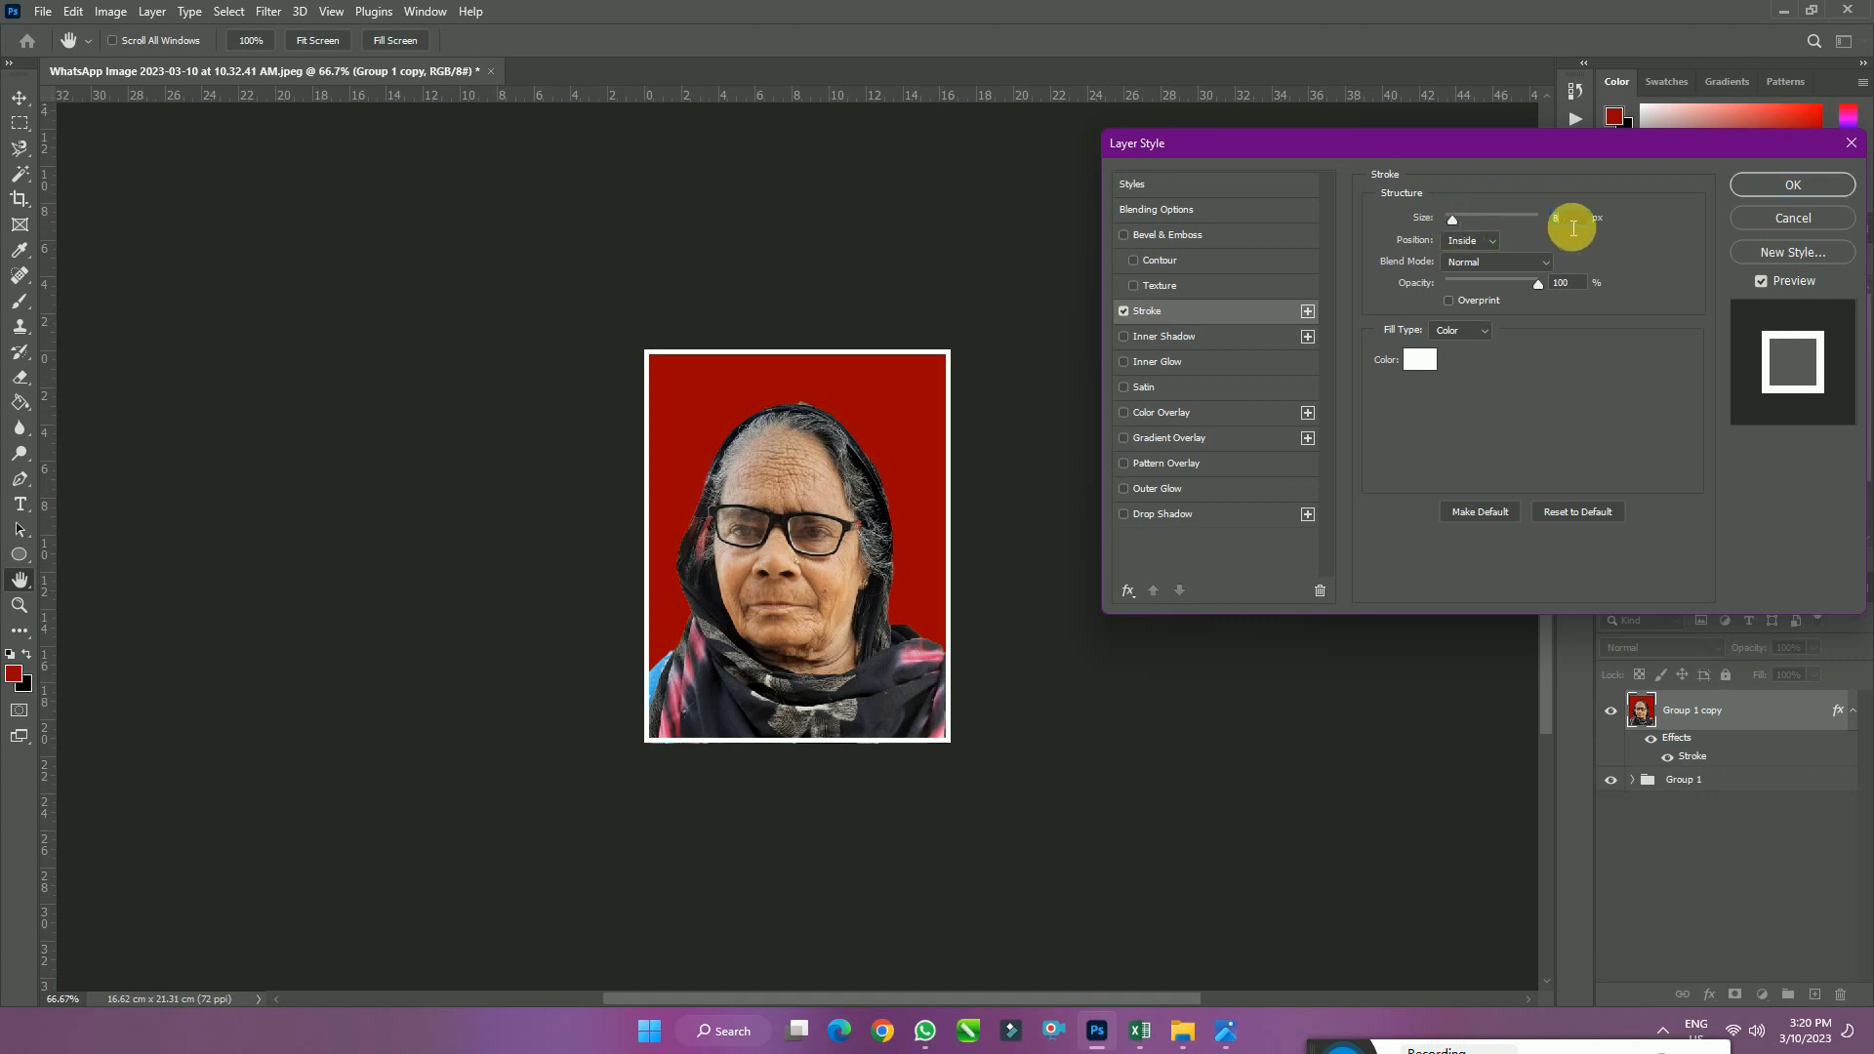
text(5)
click(1485, 239)
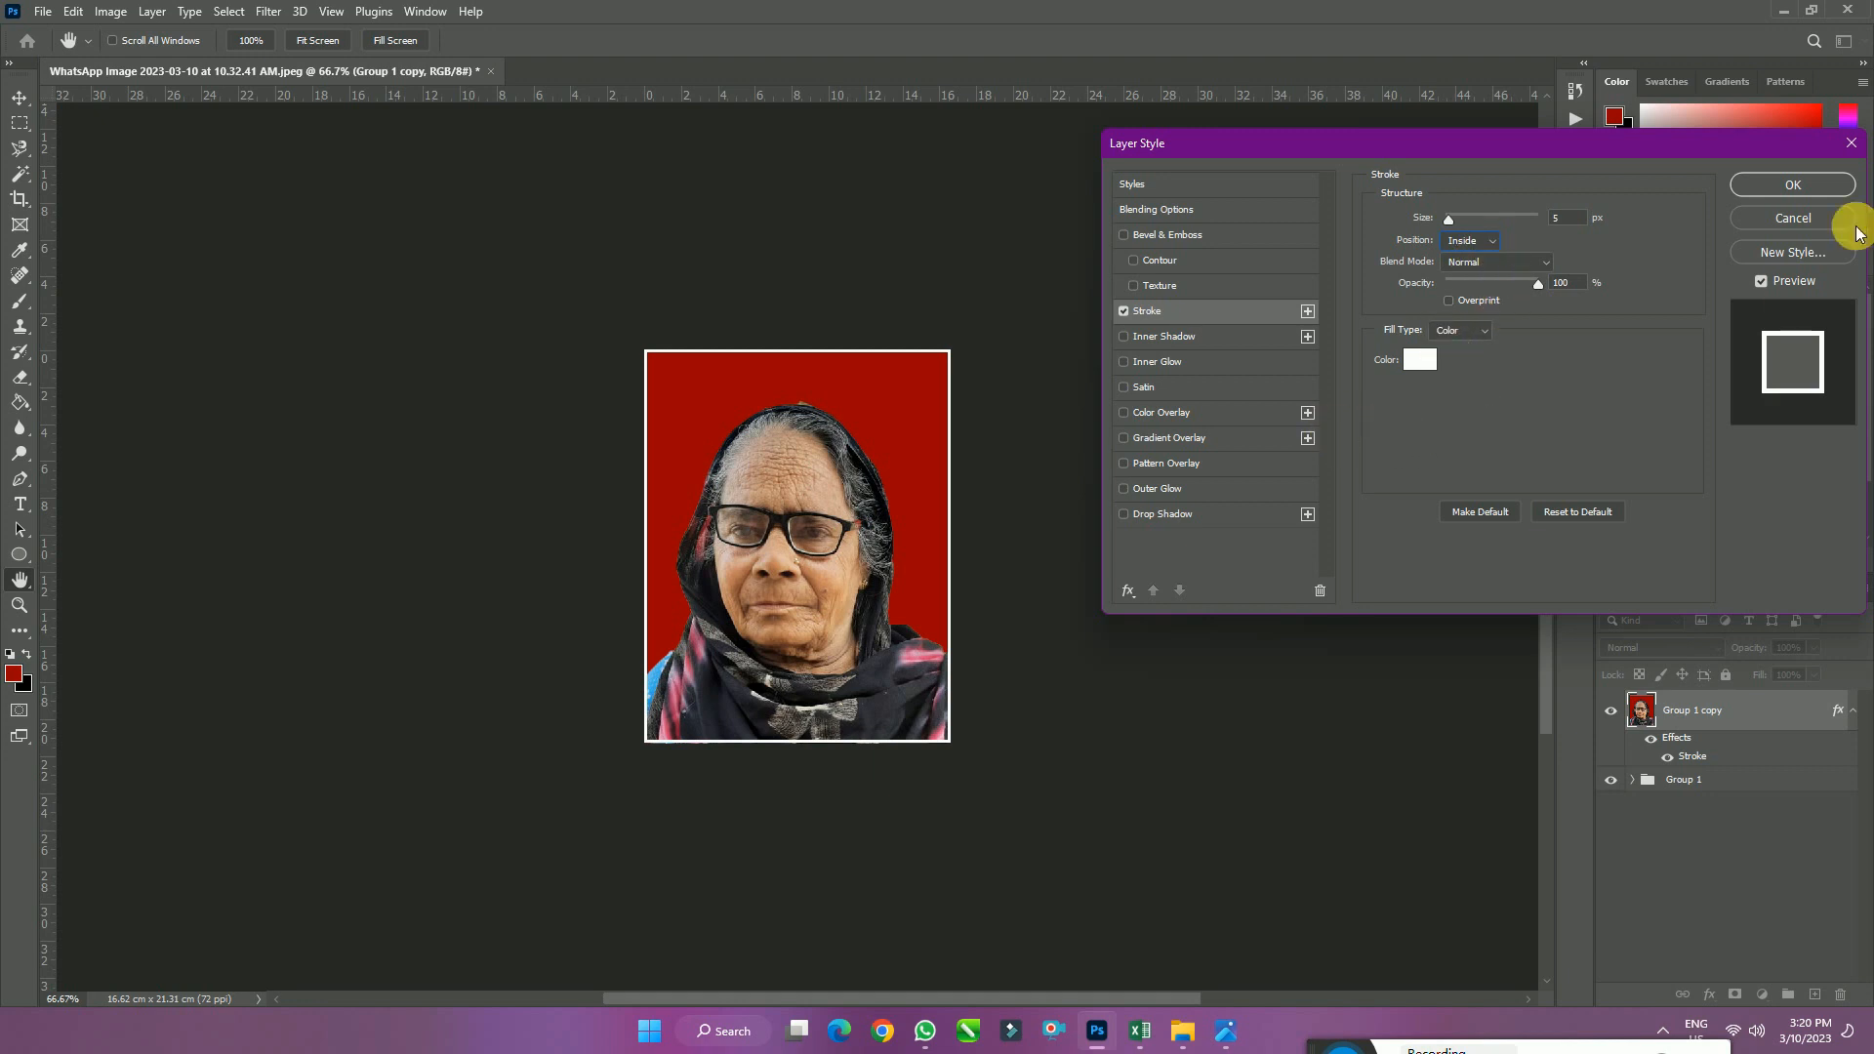
click(1793, 185)
key(c)
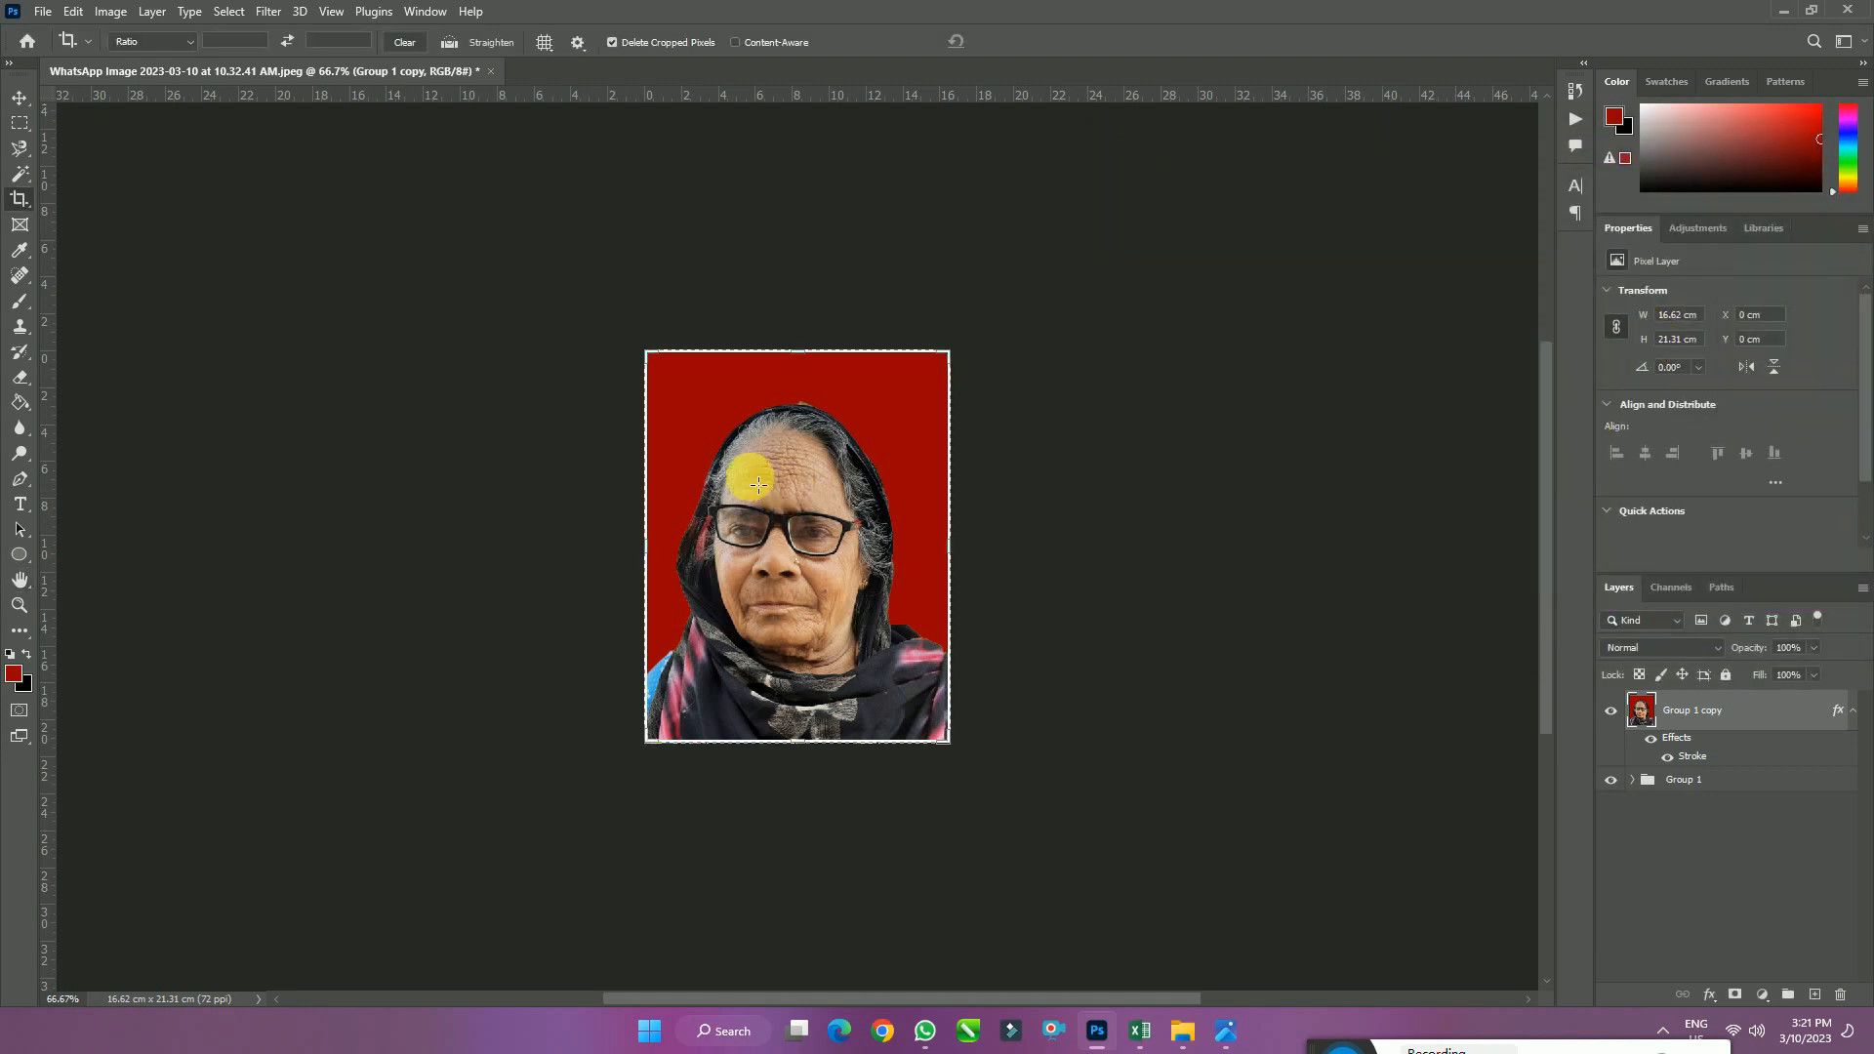
Create a new A4 document, 210 x 297 mm at 300 pixels/inch, in CMYK Color with 16 bit depth and a white background
click(43, 12)
click(59, 33)
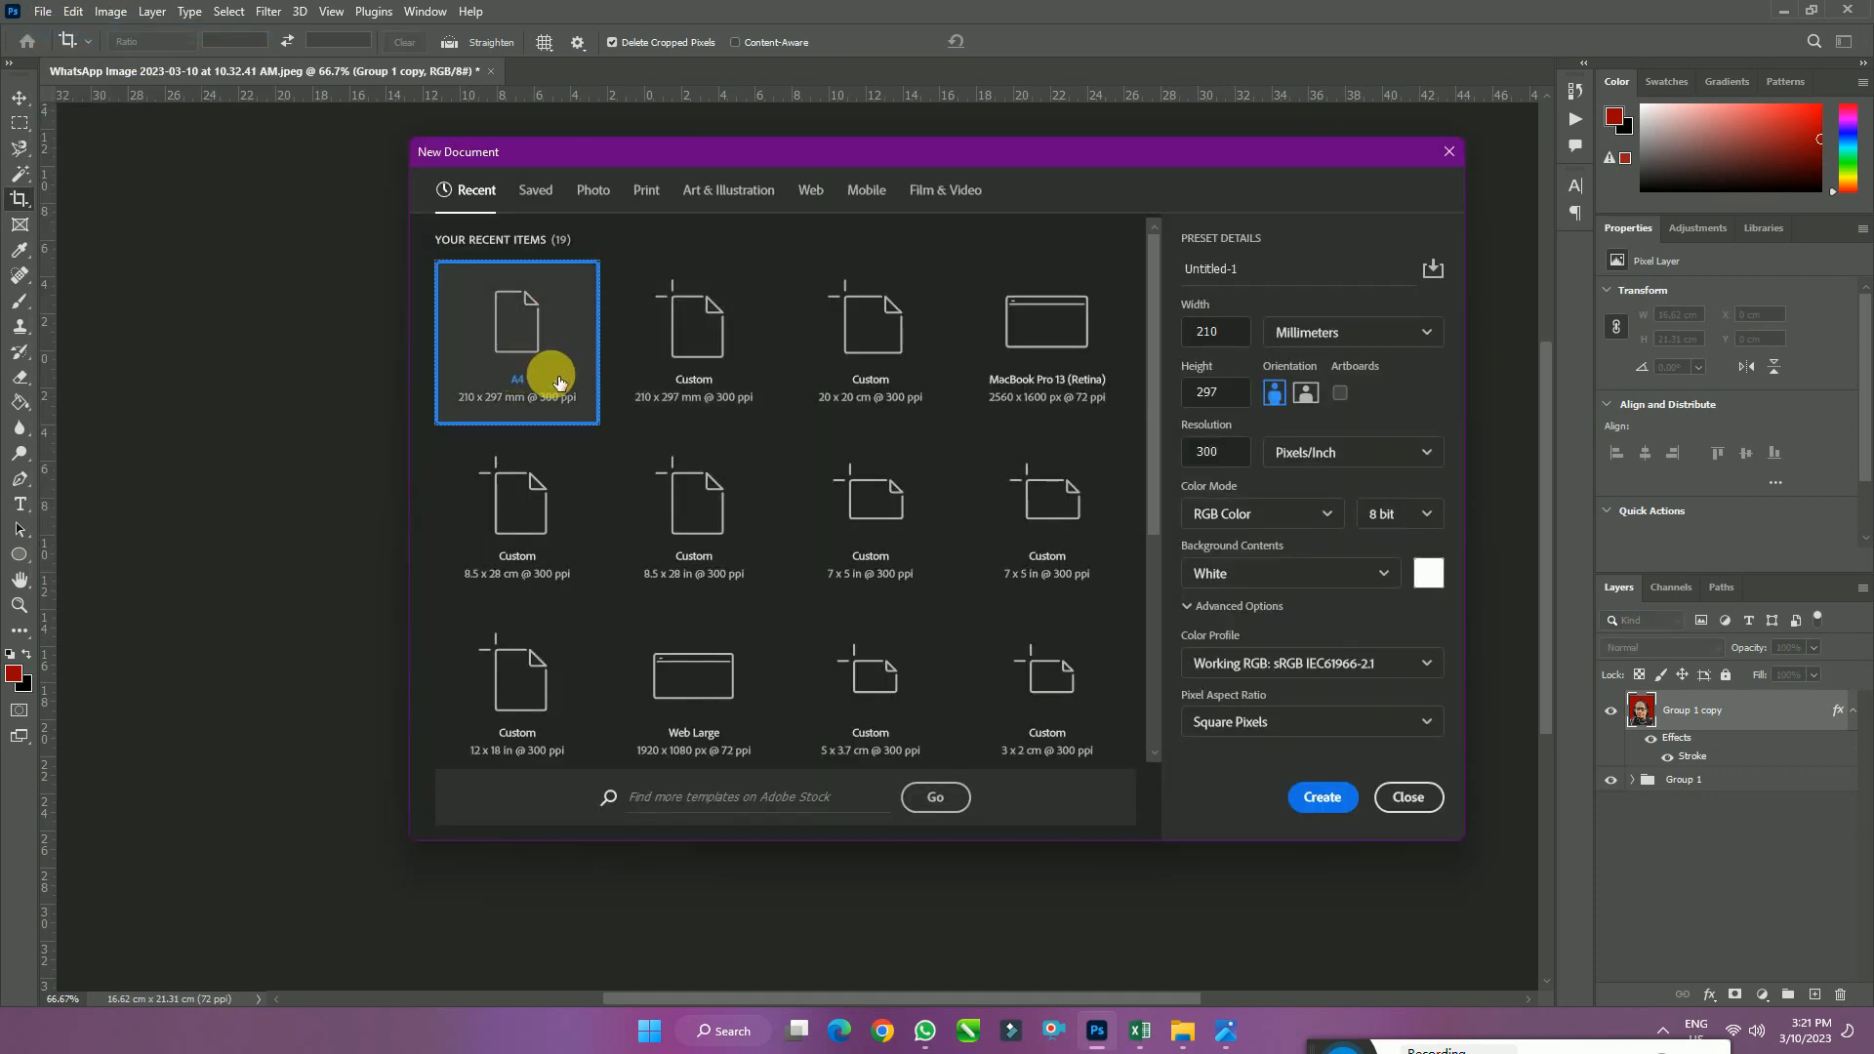
click(1324, 517)
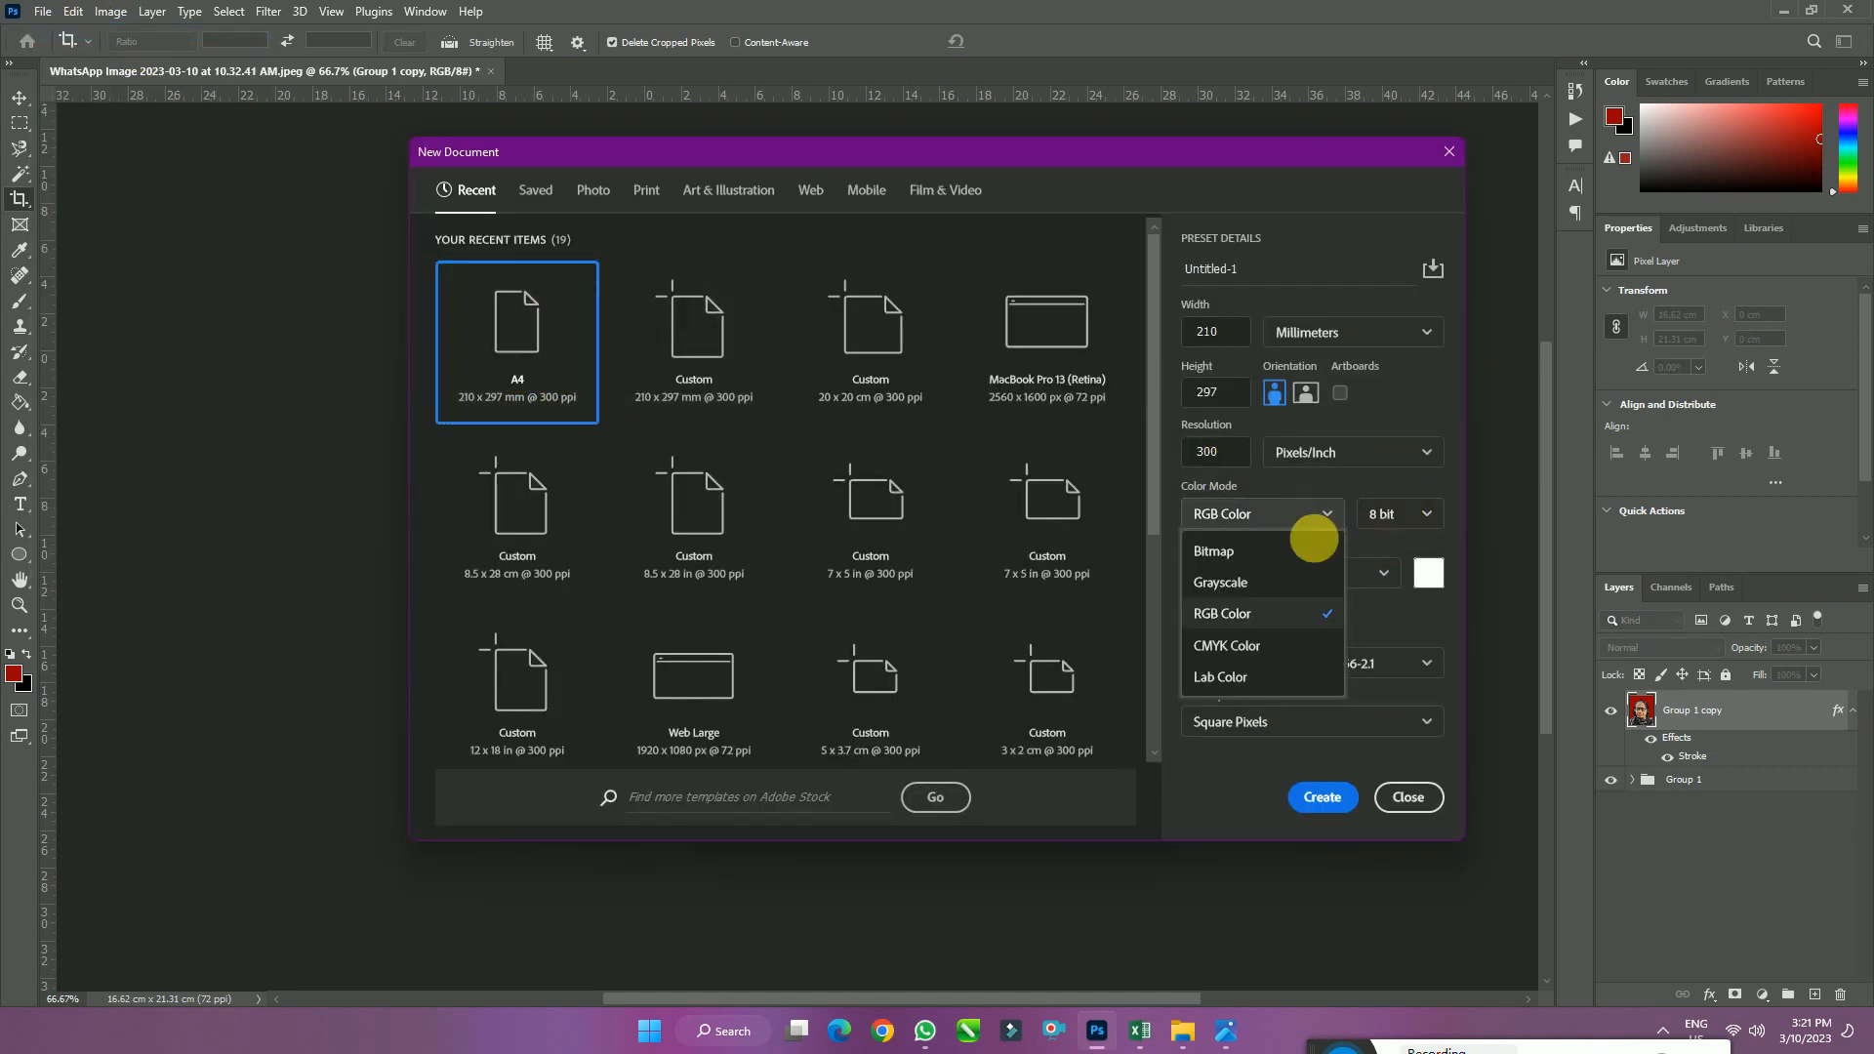
click(1287, 652)
click(1407, 514)
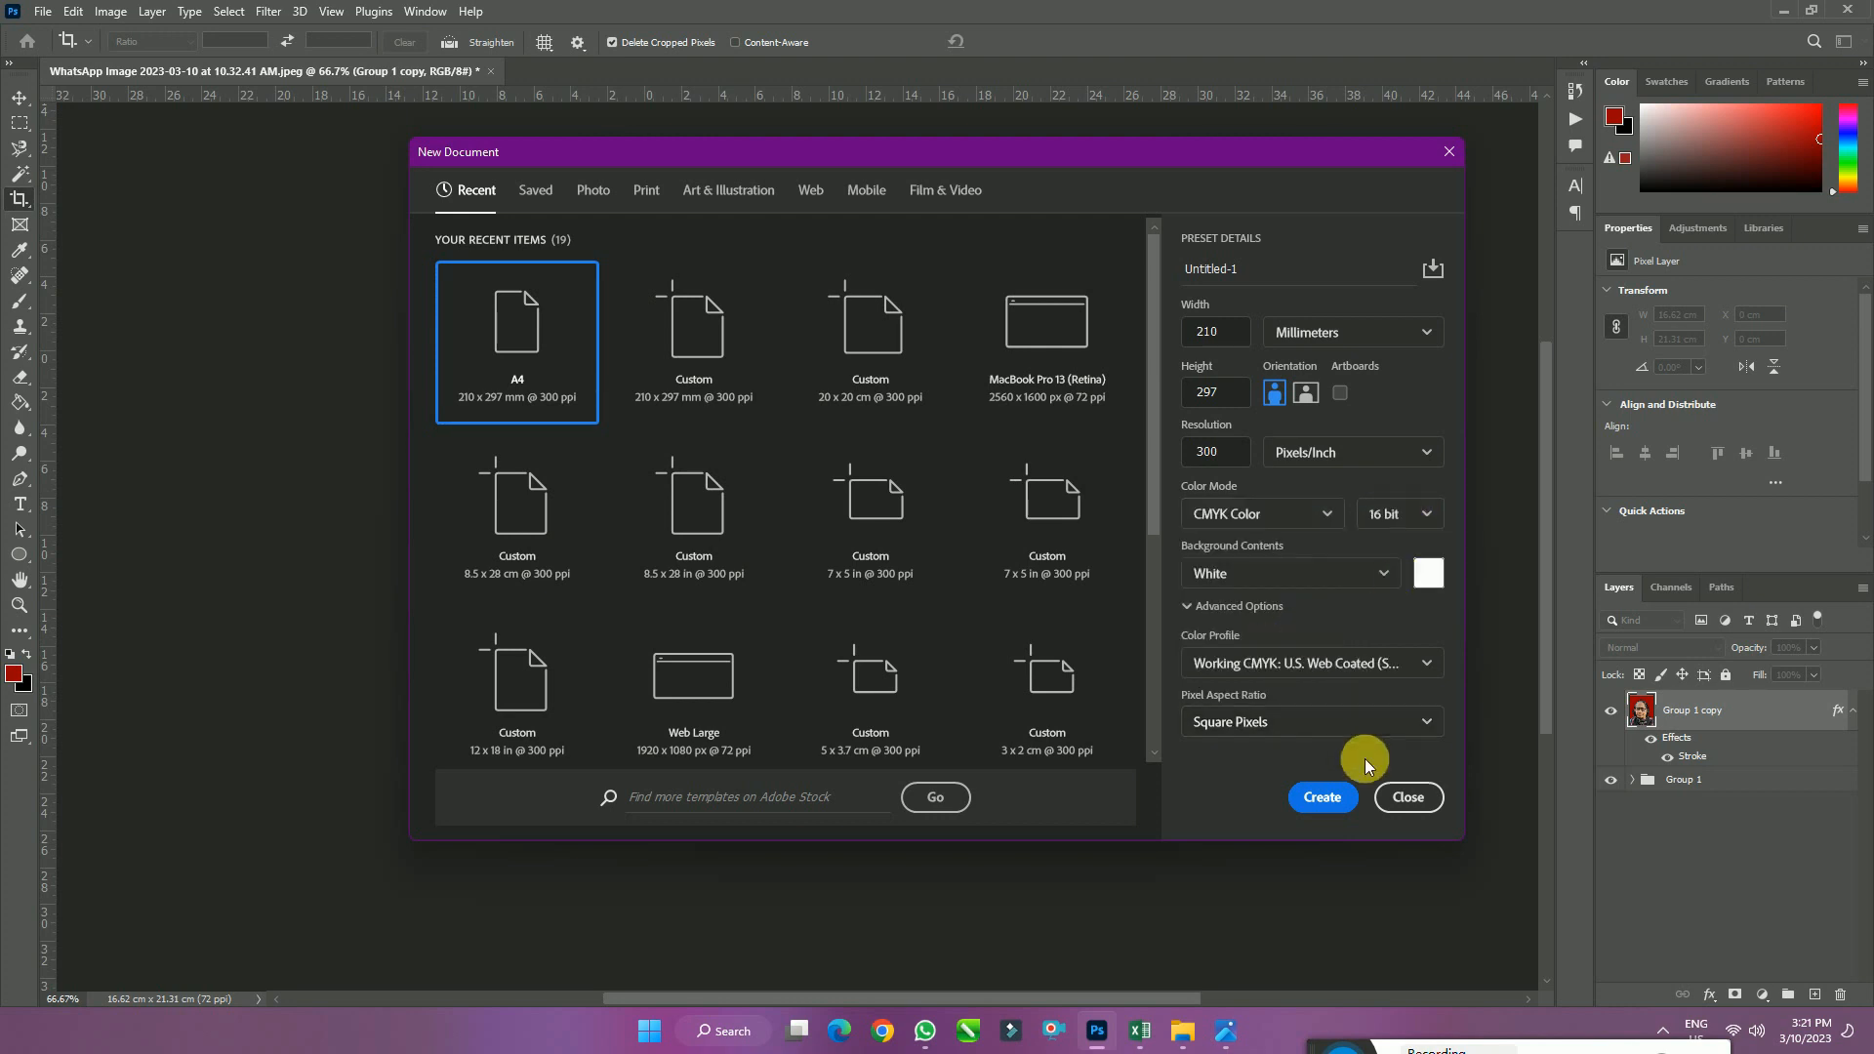
click(1355, 799)
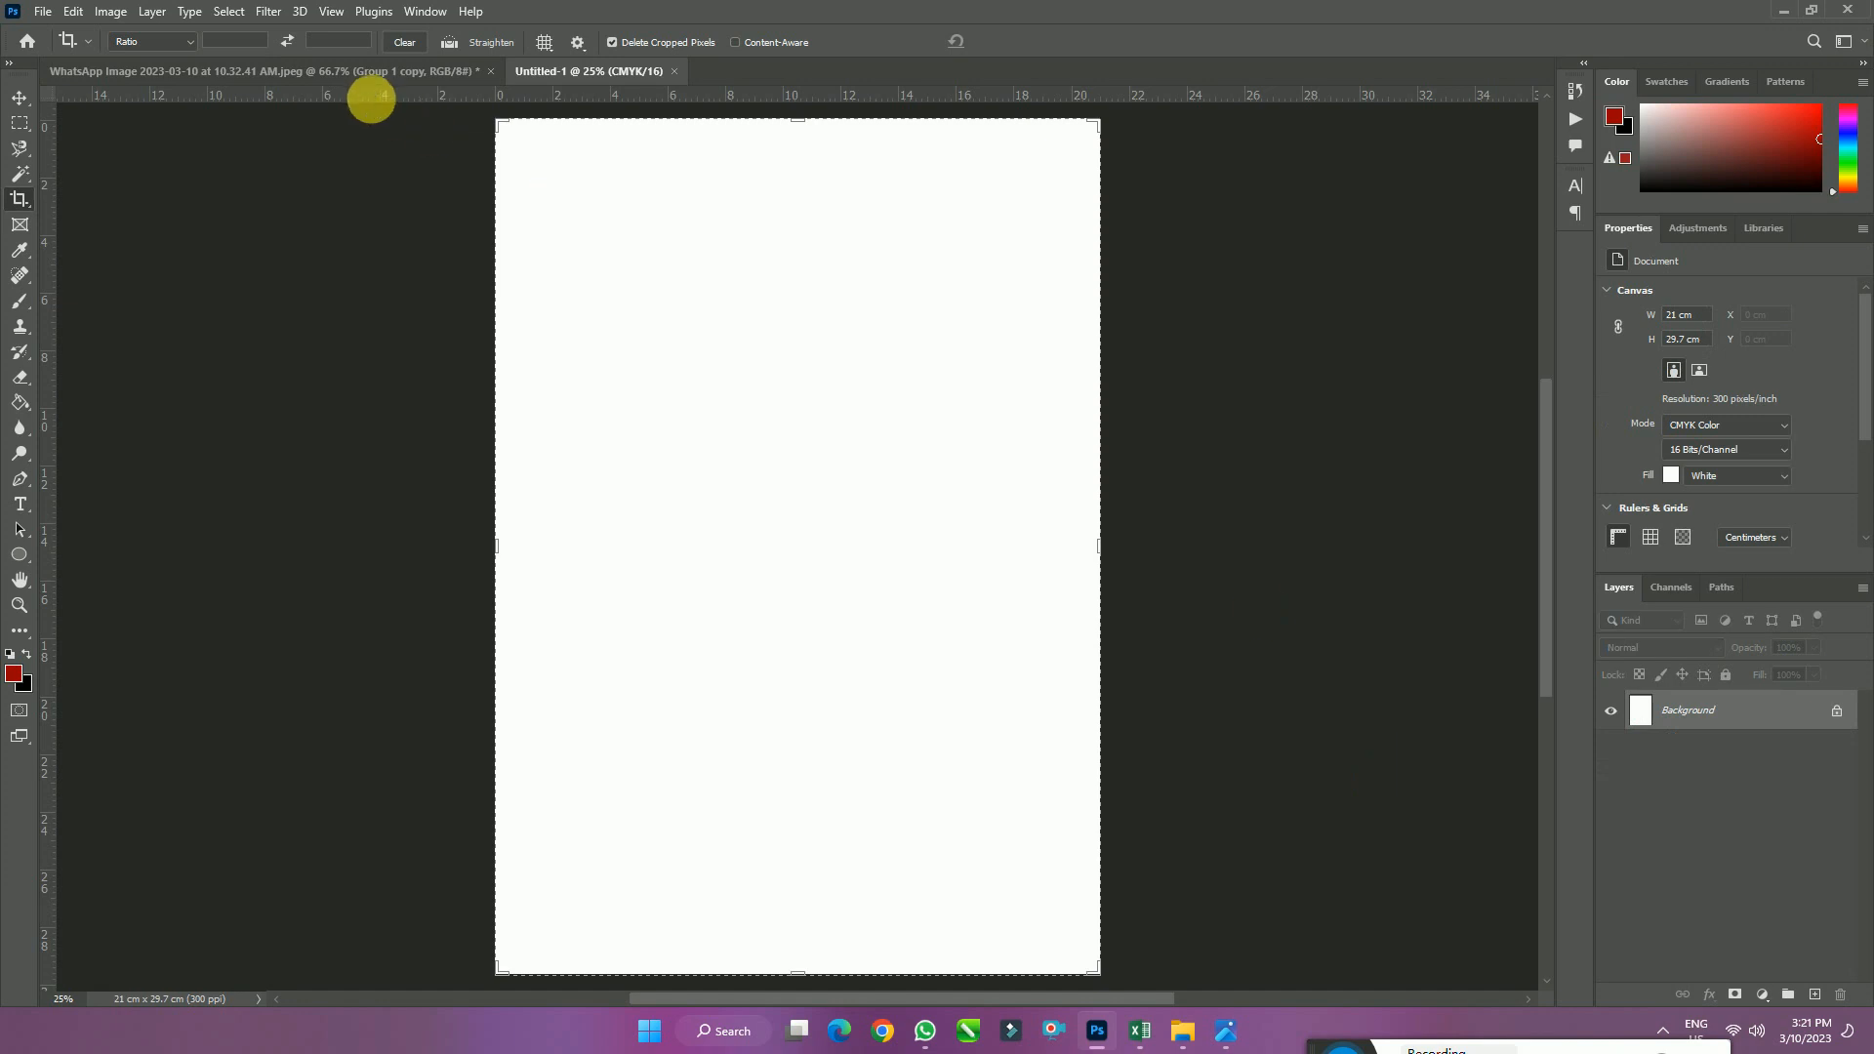
Copy the bordered portrait into the A4 document and duplicate it into a side-by-side row of six along the page's top edge
click(19, 97)
click(359, 71)
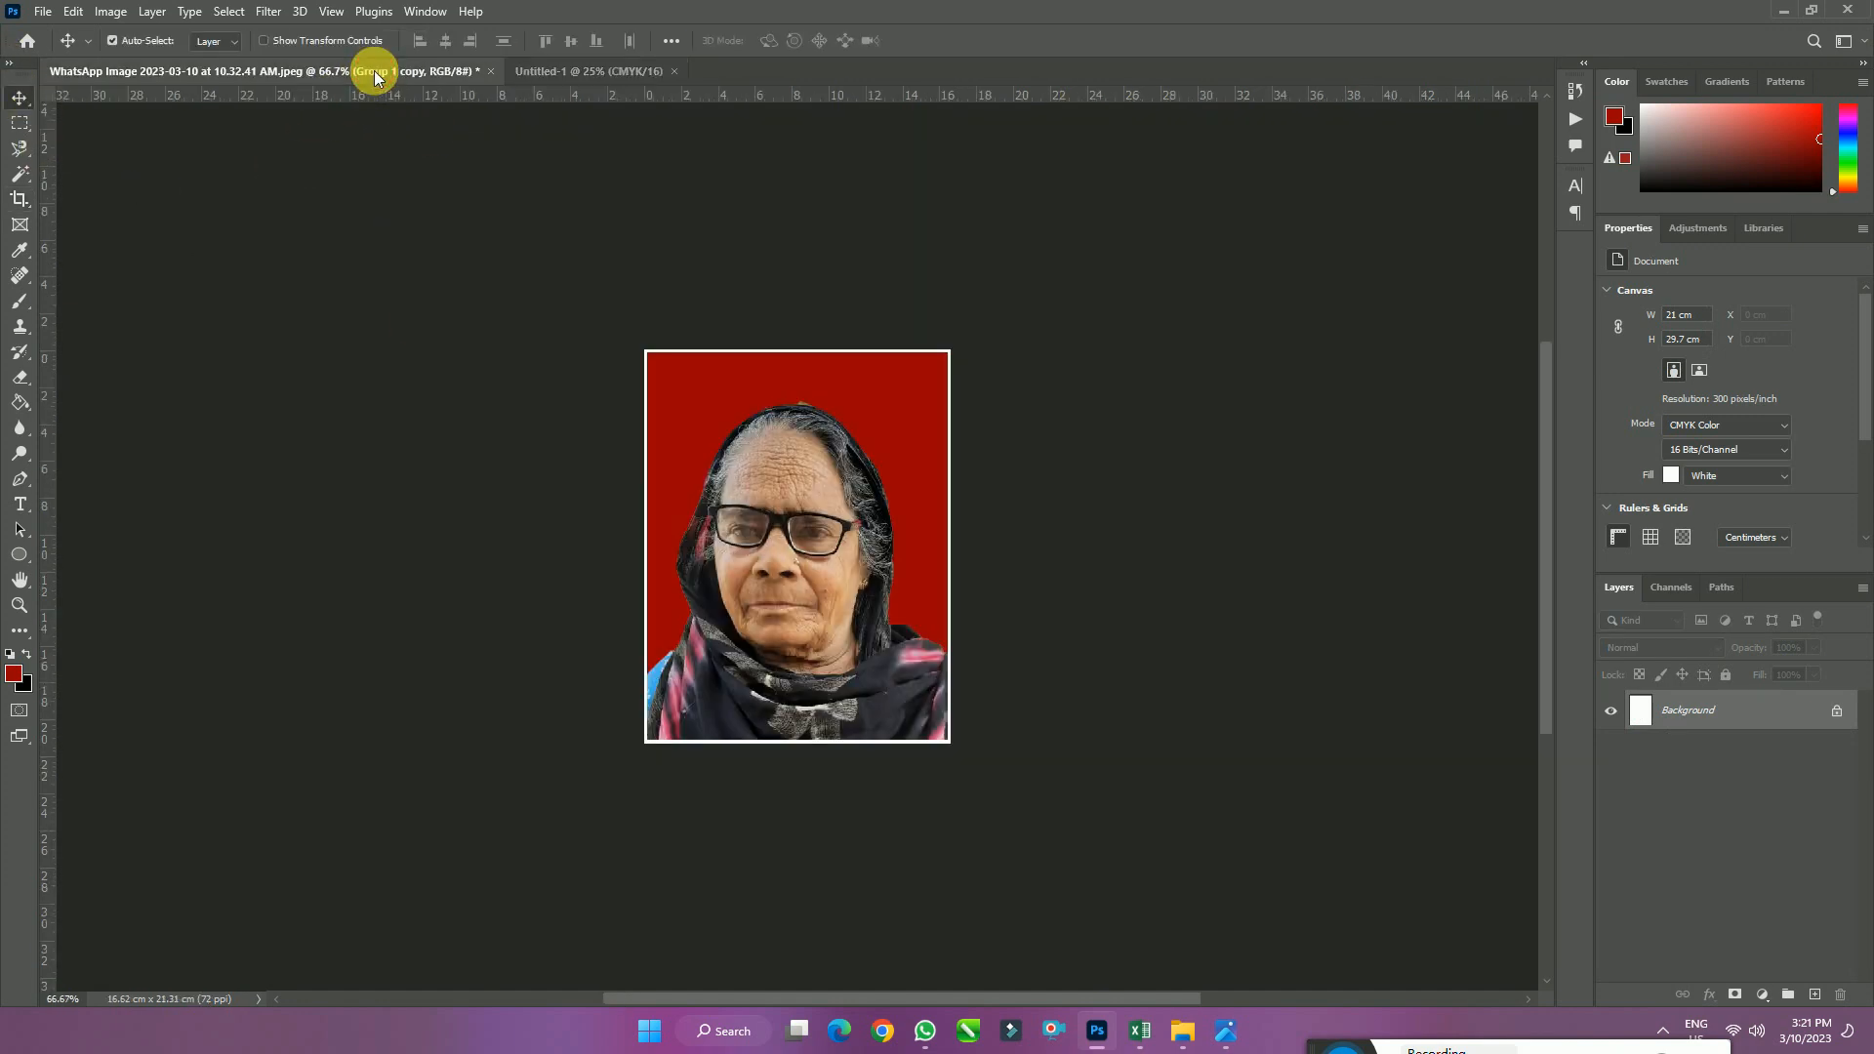
drag(762, 406, 711, 234)
click(903, 396)
drag(654, 331, 837, 231)
drag(913, 319, 822, 209)
drag(861, 221, 1064, 217)
Select all six portraits and scale them together to 82.58% so the row fits the page width
drag(589, 412, 1454, 234)
key(ctrl+t)
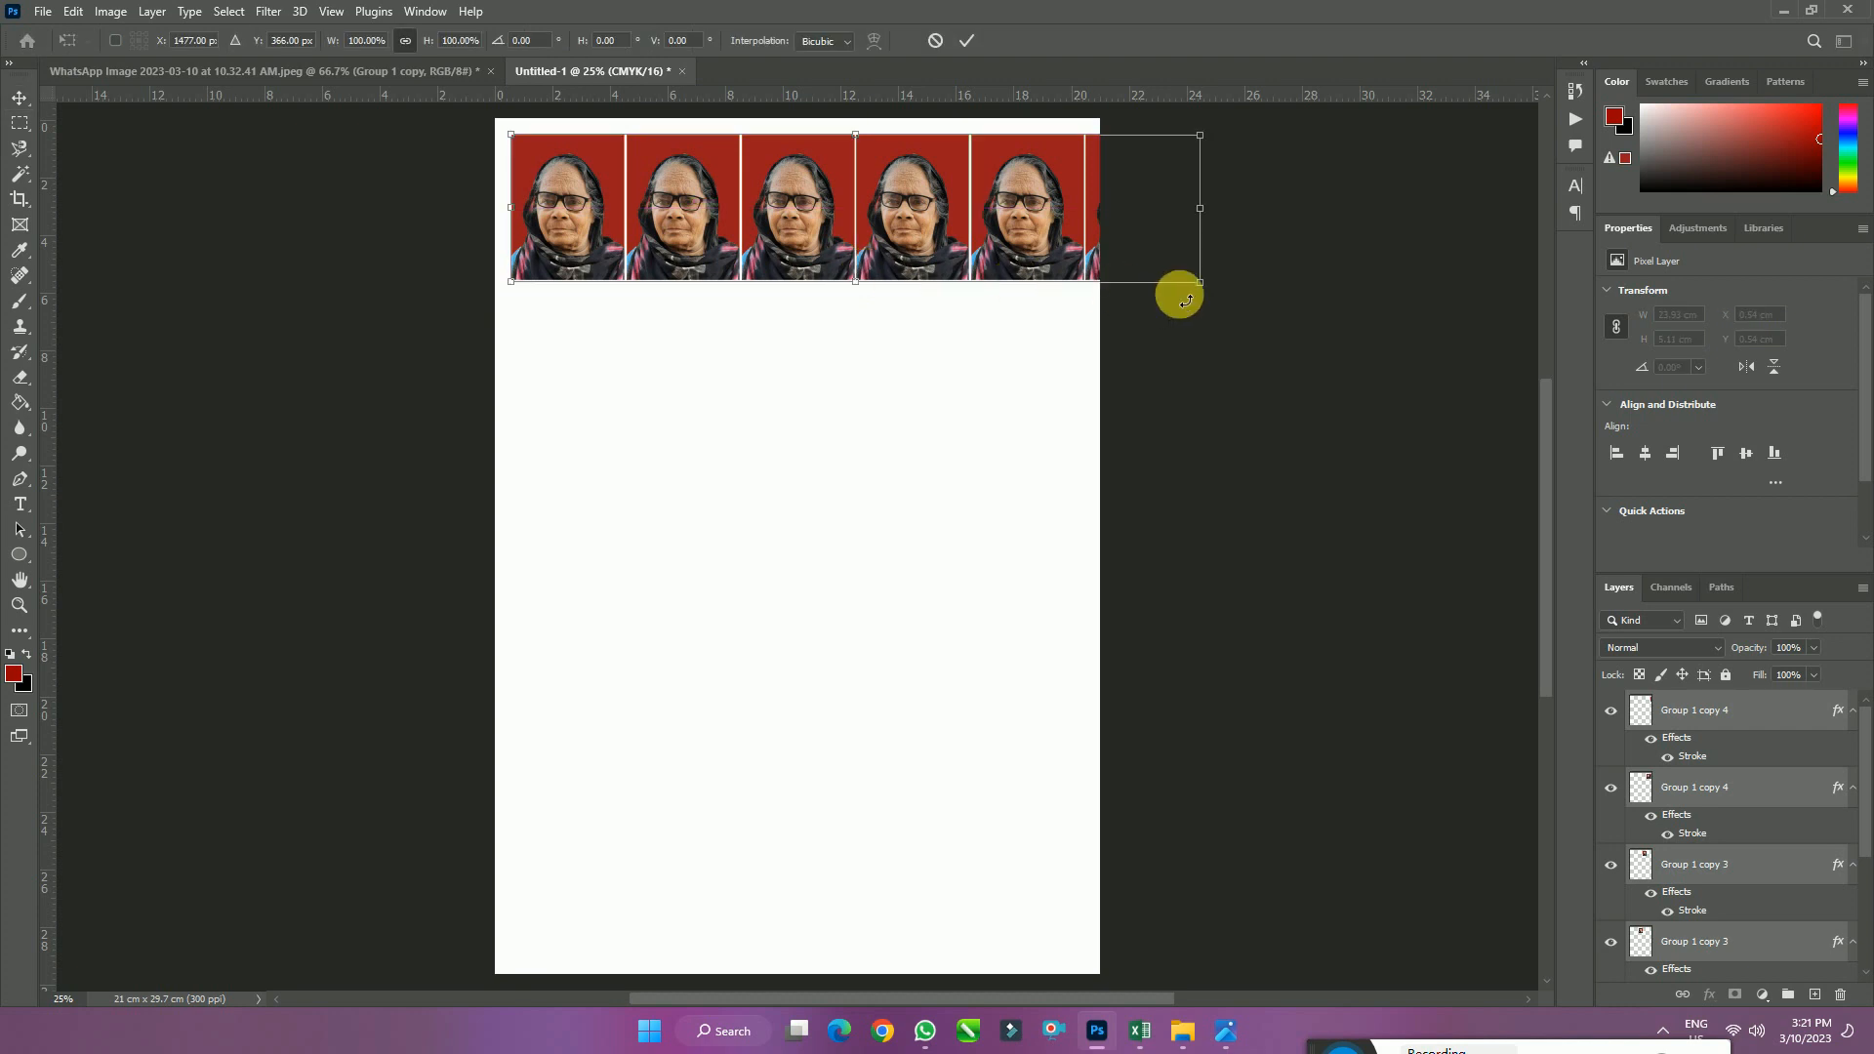
drag(1167, 267, 1038, 228)
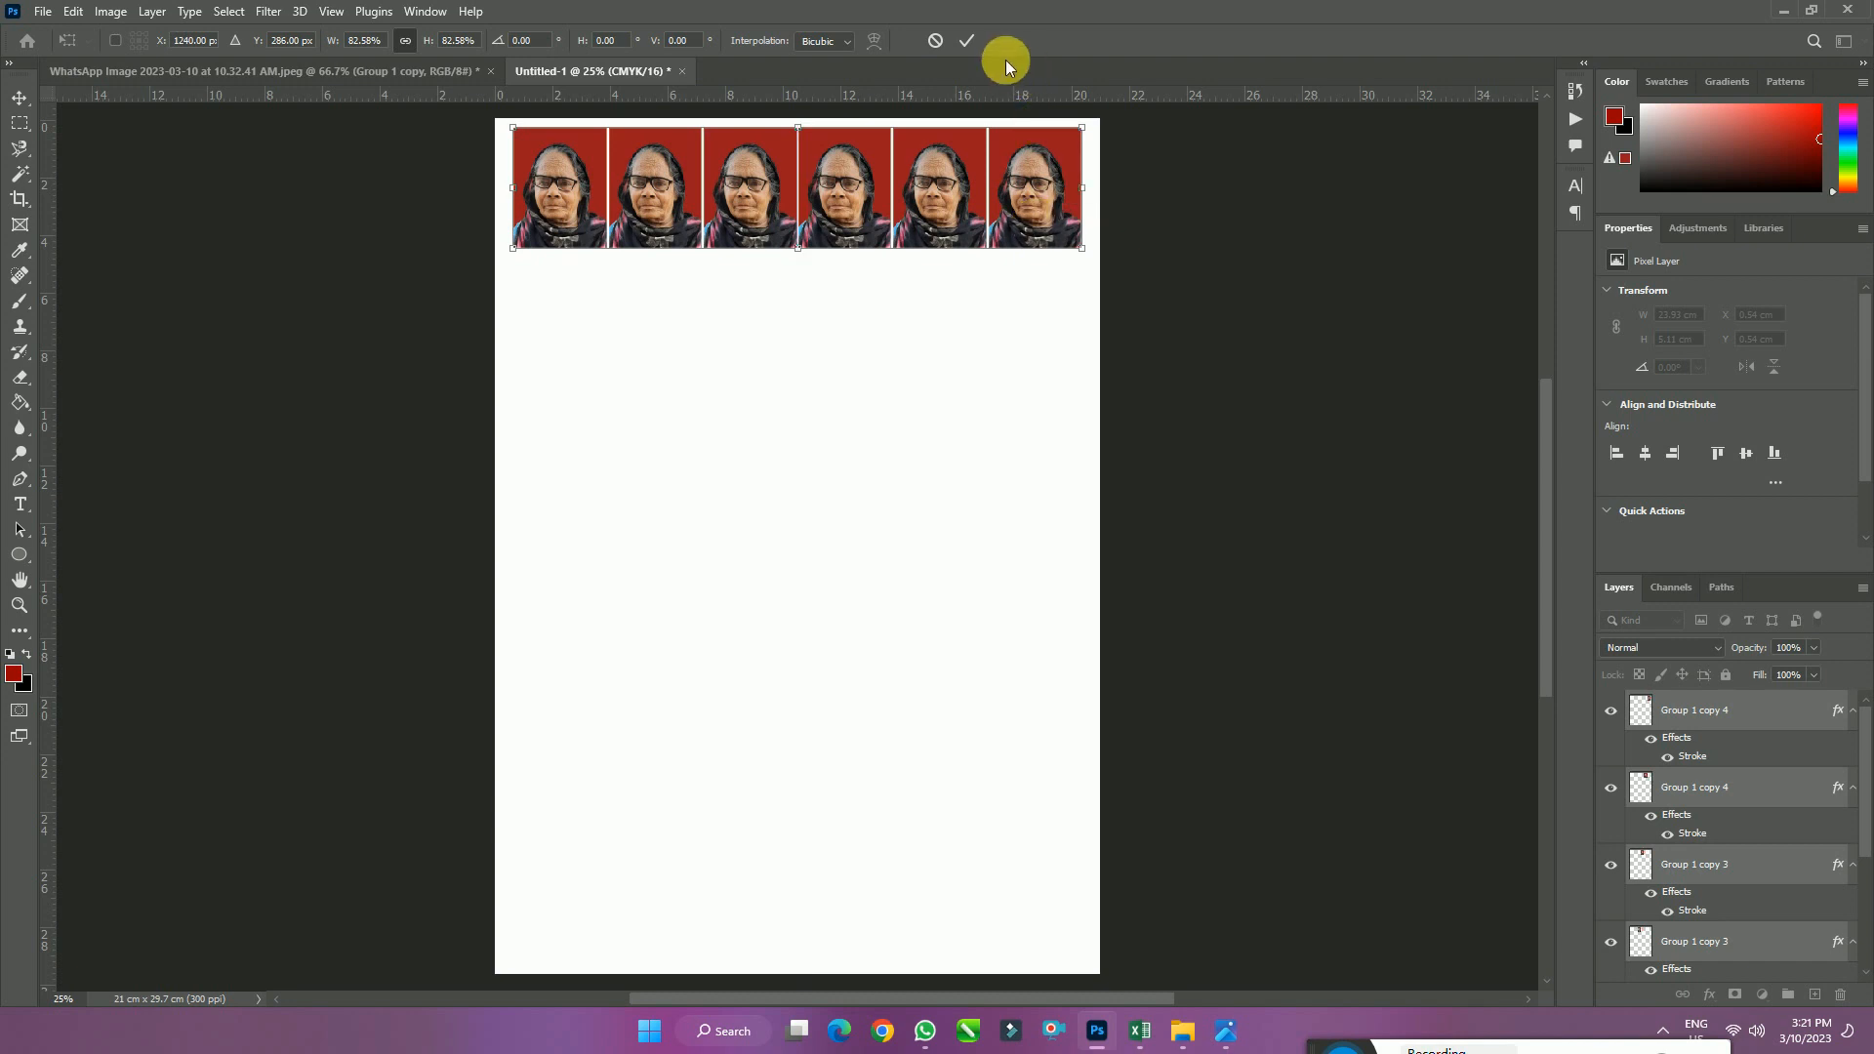
click(965, 41)
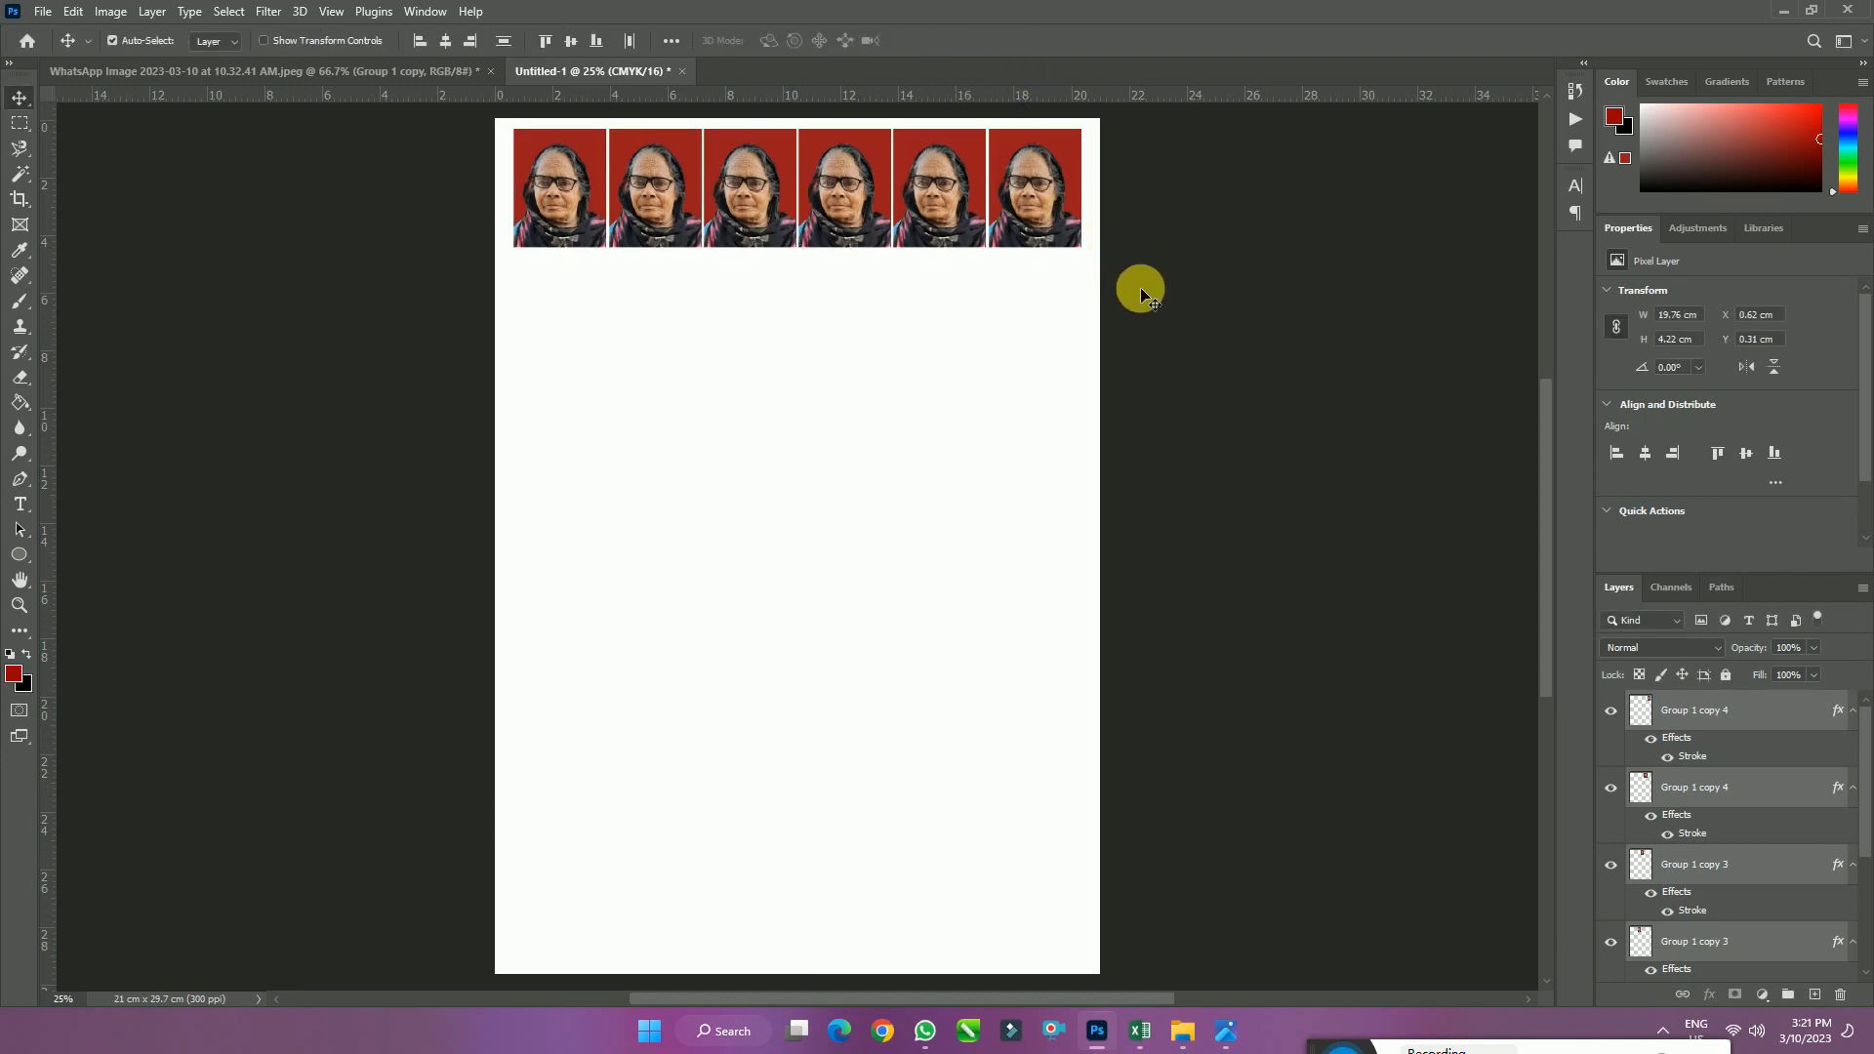
Group the six portrait layers, and merge a duplicate of that group into a single layer
key(ctrl+g)
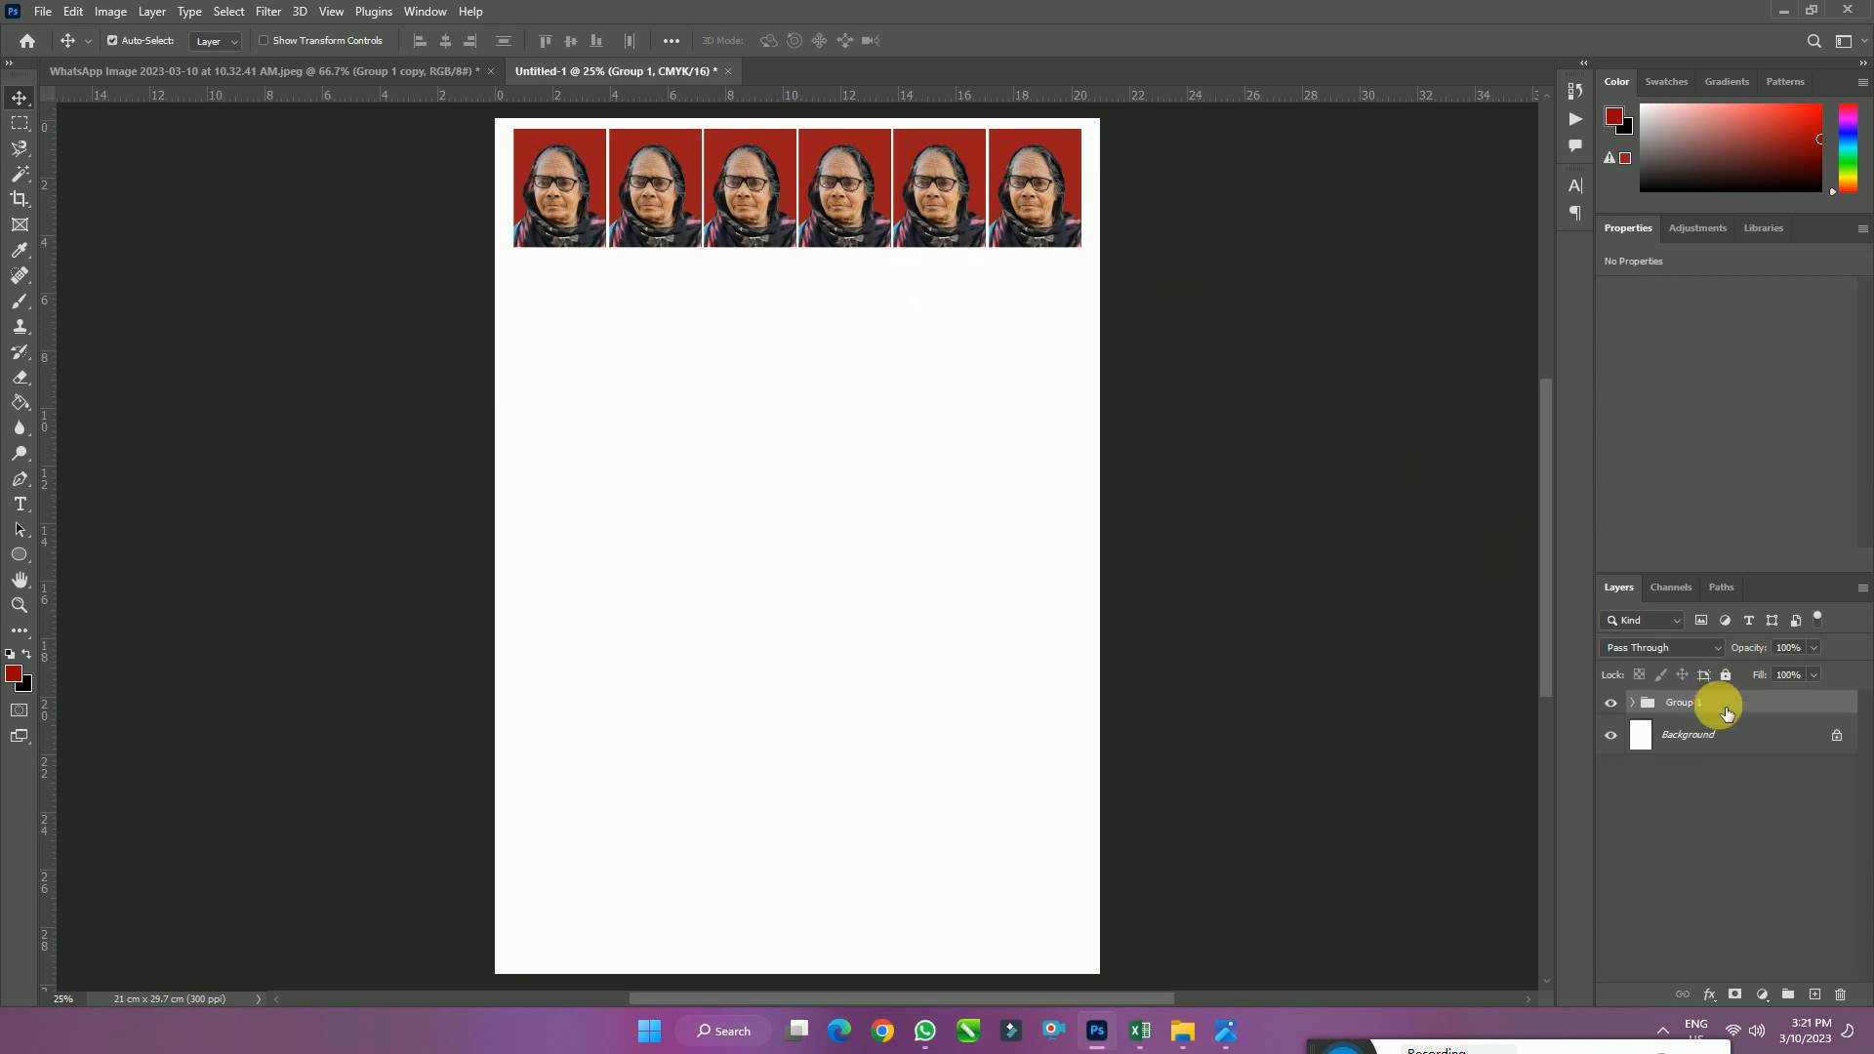
drag(1743, 713, 1815, 993)
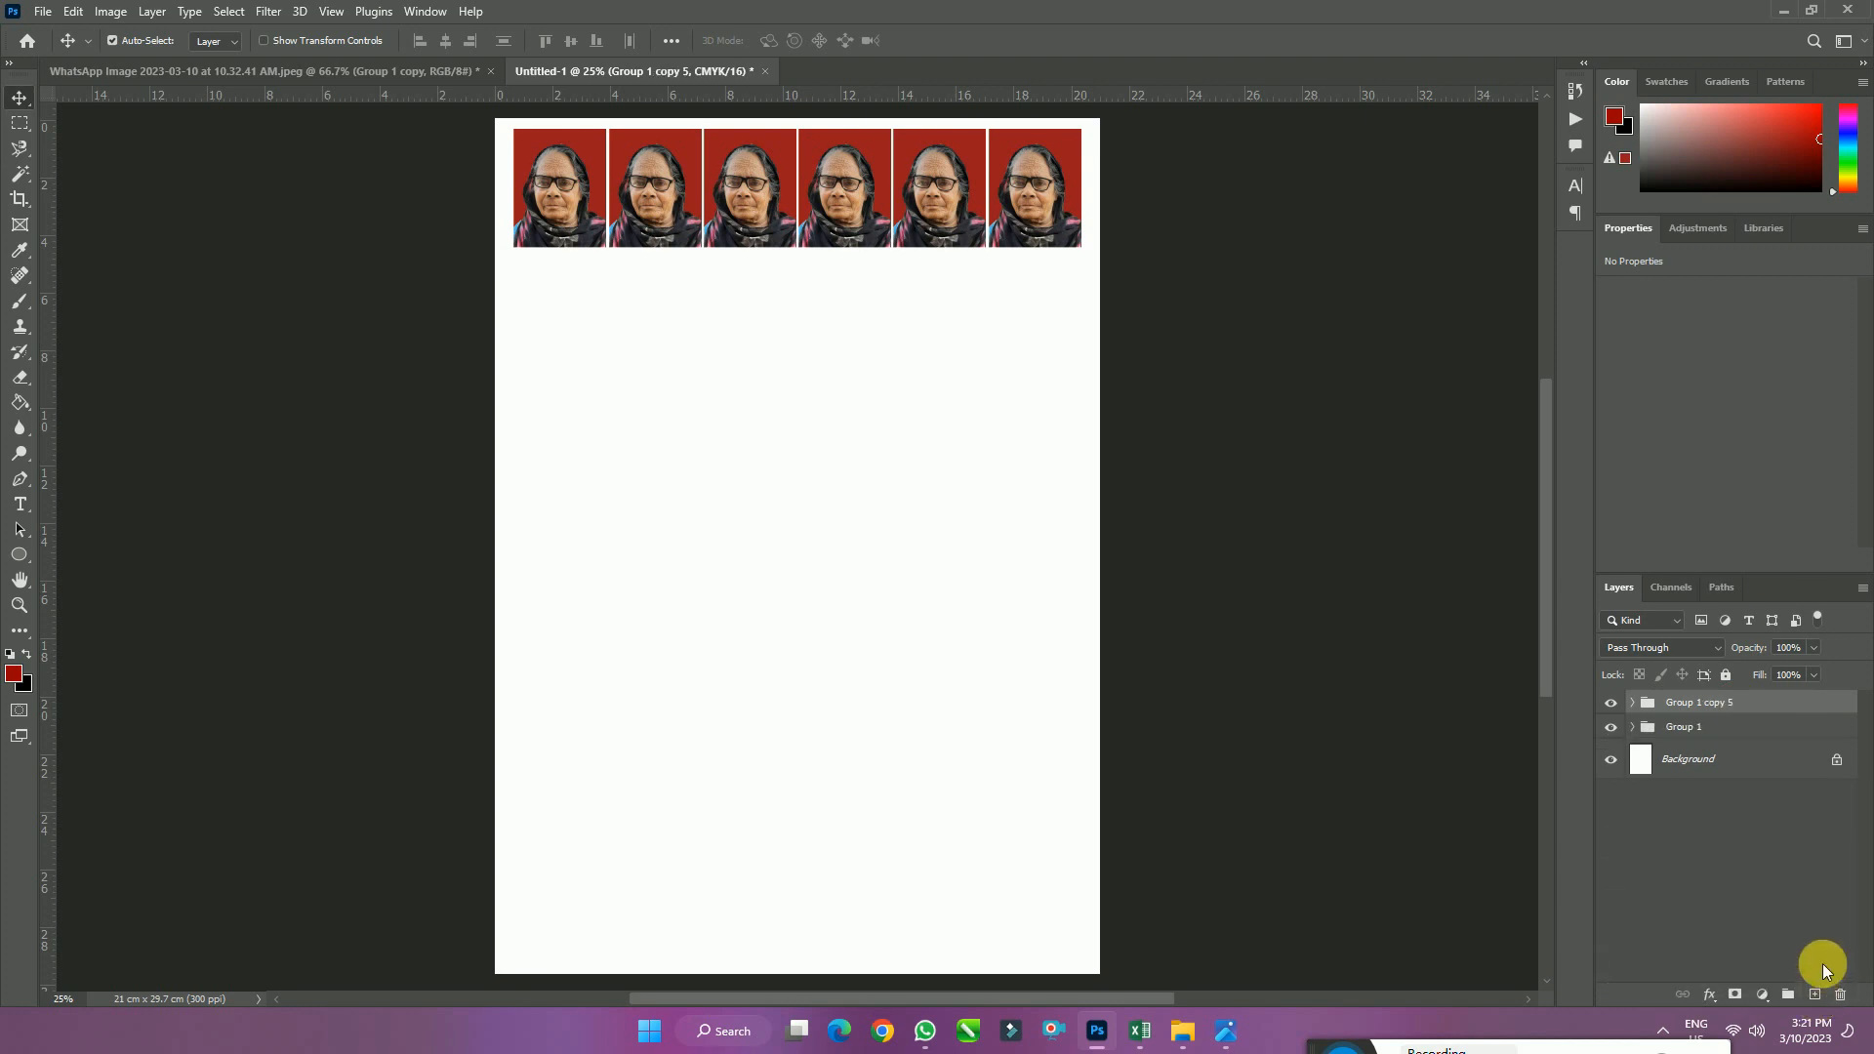
key(ctrl+e)
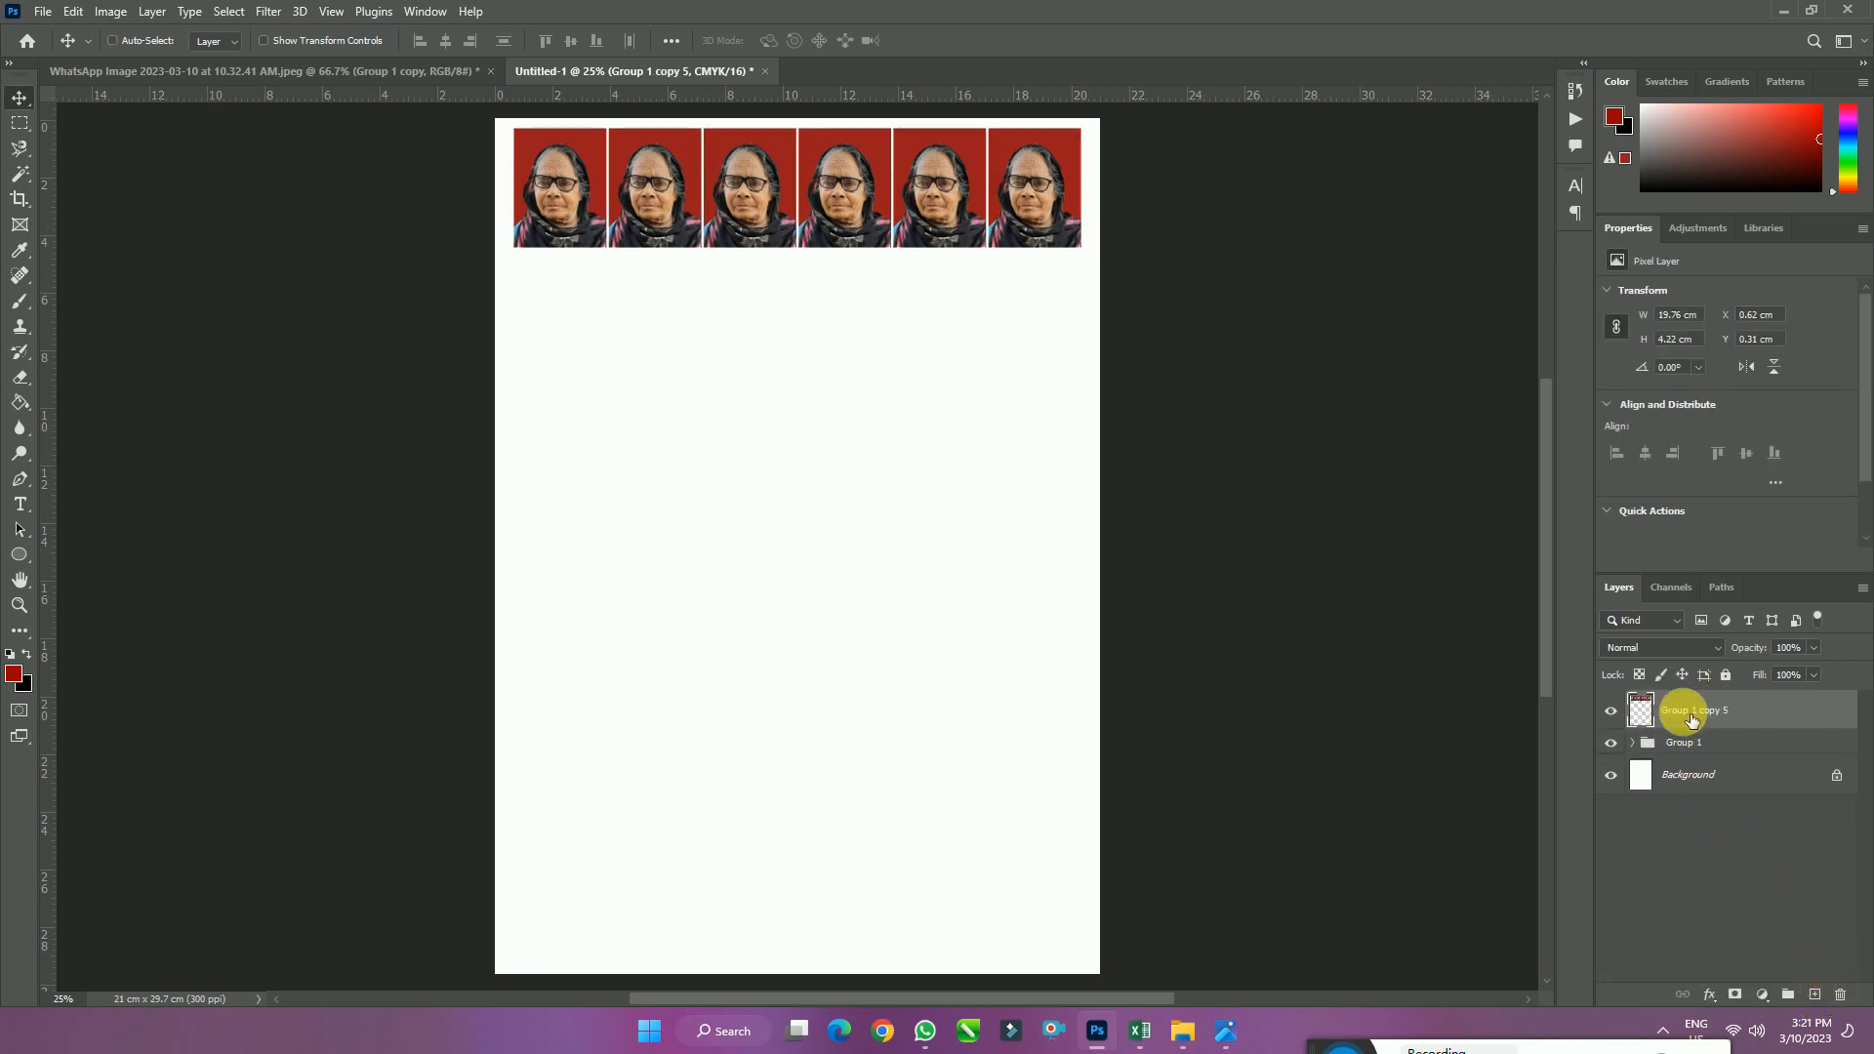
Hide the original portrait group and duplicate the merged row down the page to make six evenly spaced rows
click(1610, 742)
drag(758, 220, 781, 341)
key(ctrl+z)
drag(1081, 420, 856, 177)
drag(795, 313, 791, 561)
drag(1045, 669, 820, 439)
drag(845, 566, 851, 685)
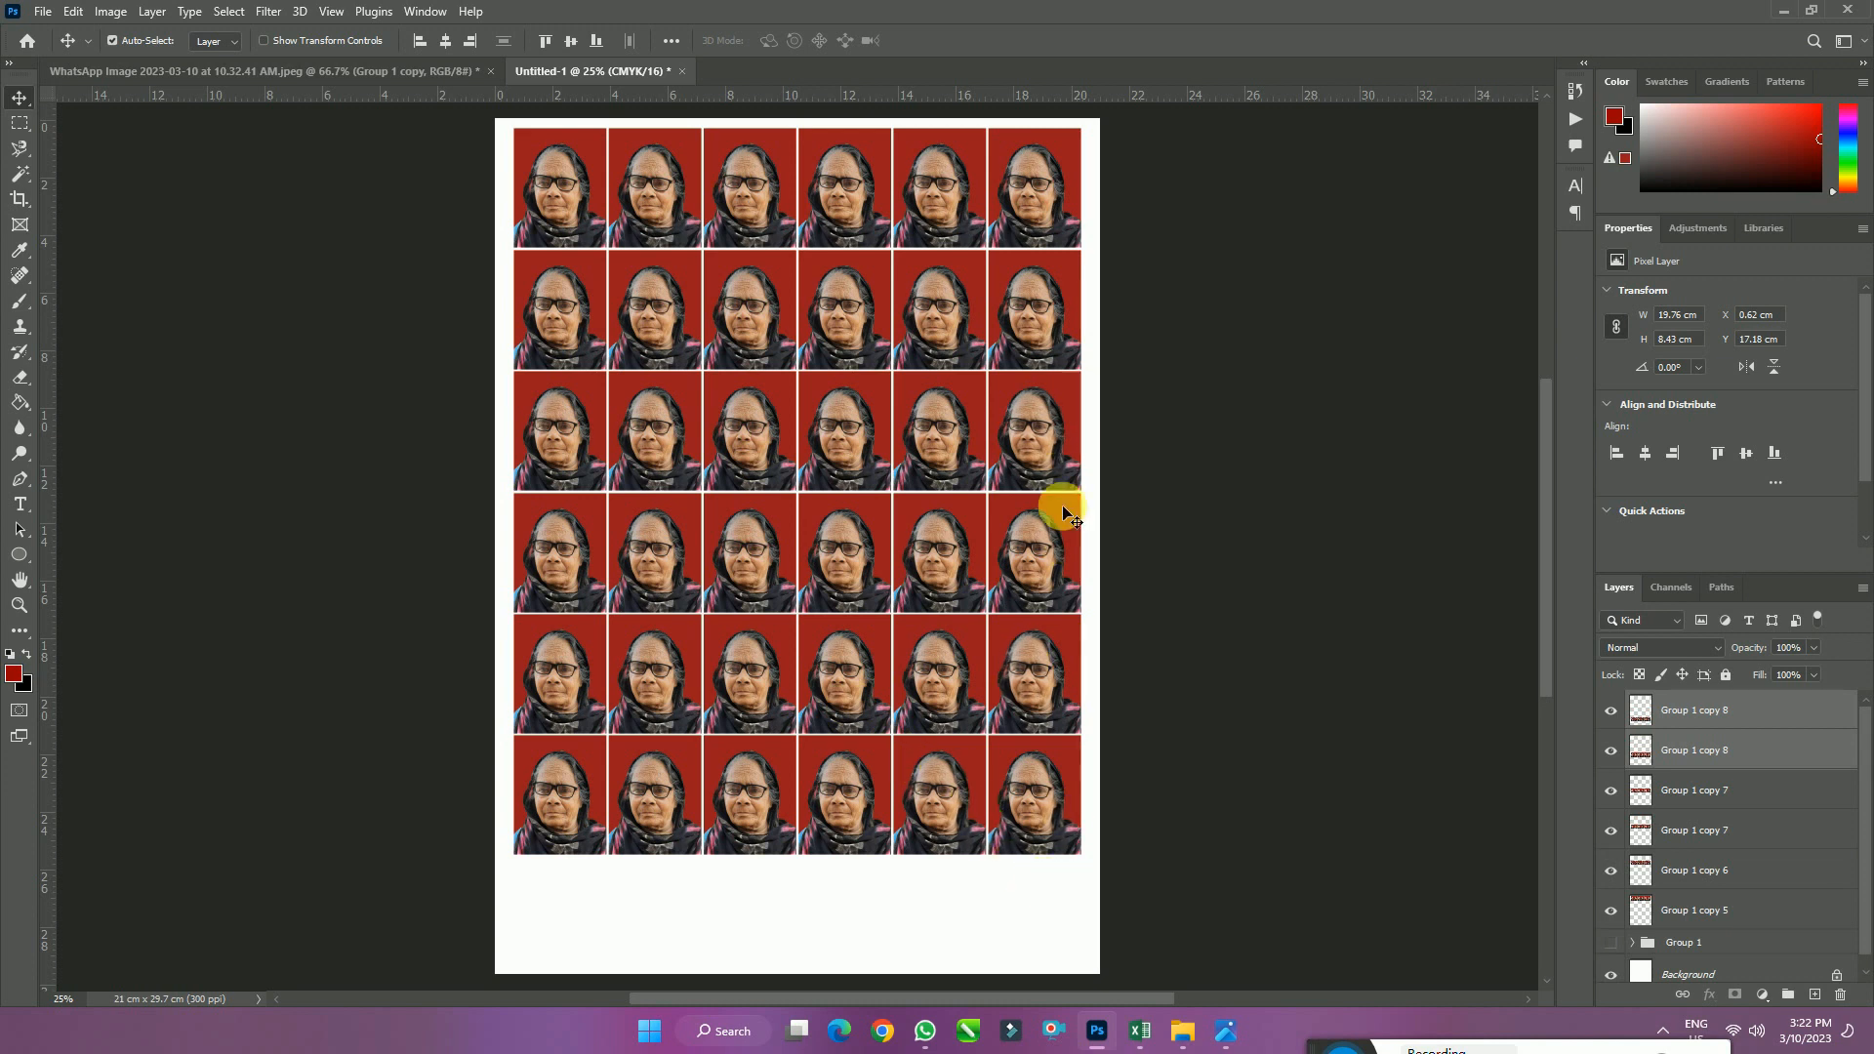
Try adding a seventh portrait row along the page's bottom edge, and undo it
drag(1140, 893, 828, 937)
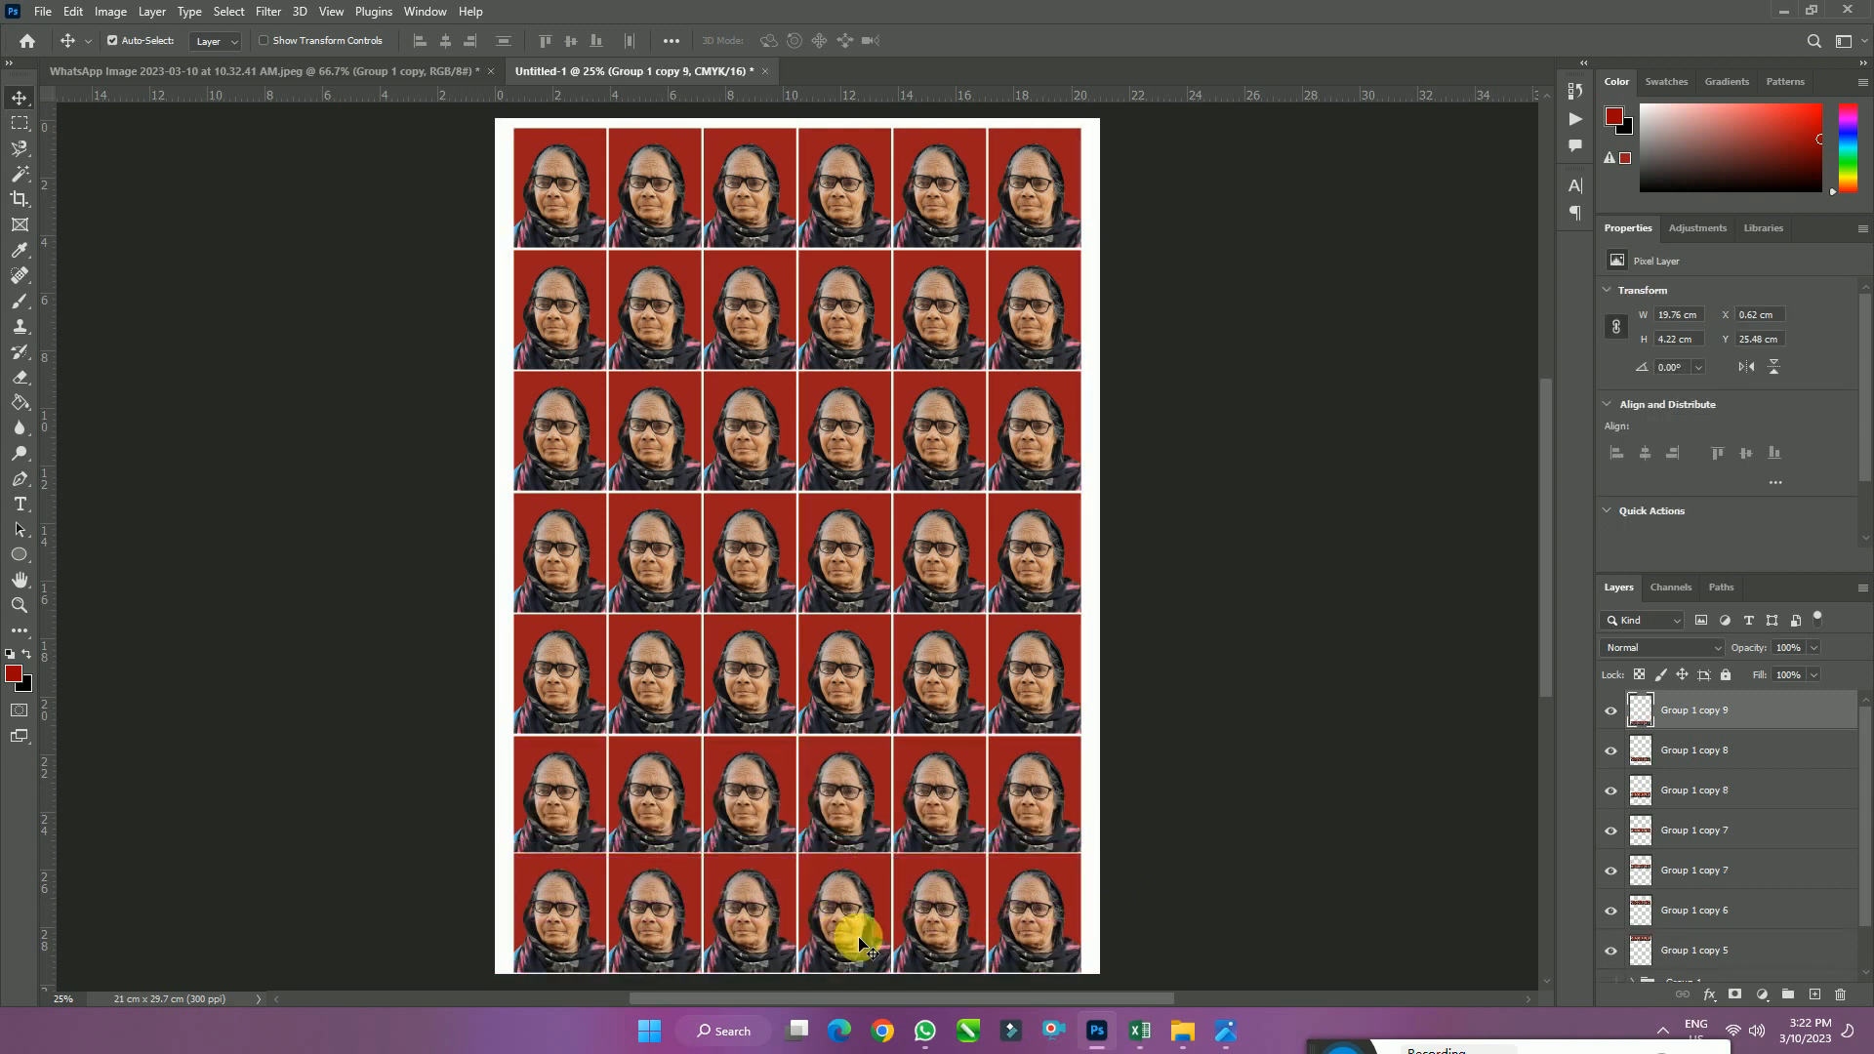
key(ctrl+z)
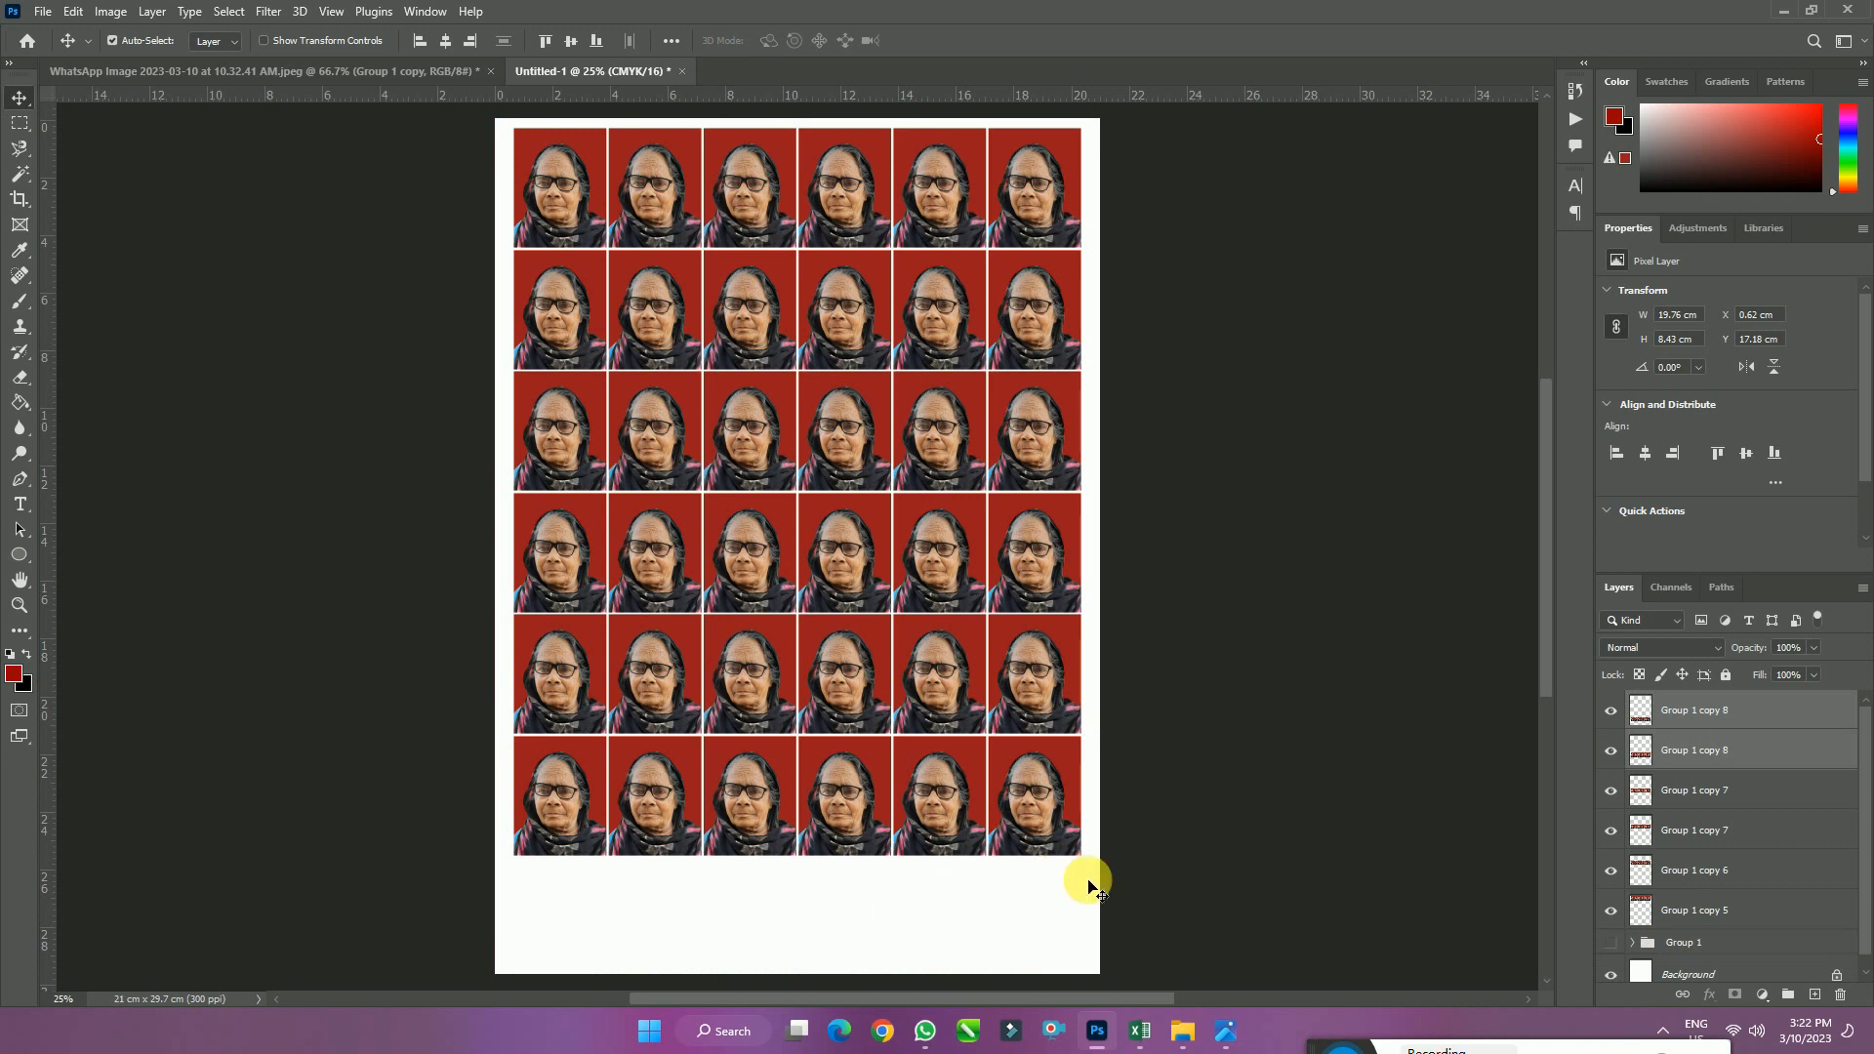
Select all six portrait rows and nudge them together to X 0.58 cm and Y 0.75 cm on the page
drag(1090, 884, 581, 93)
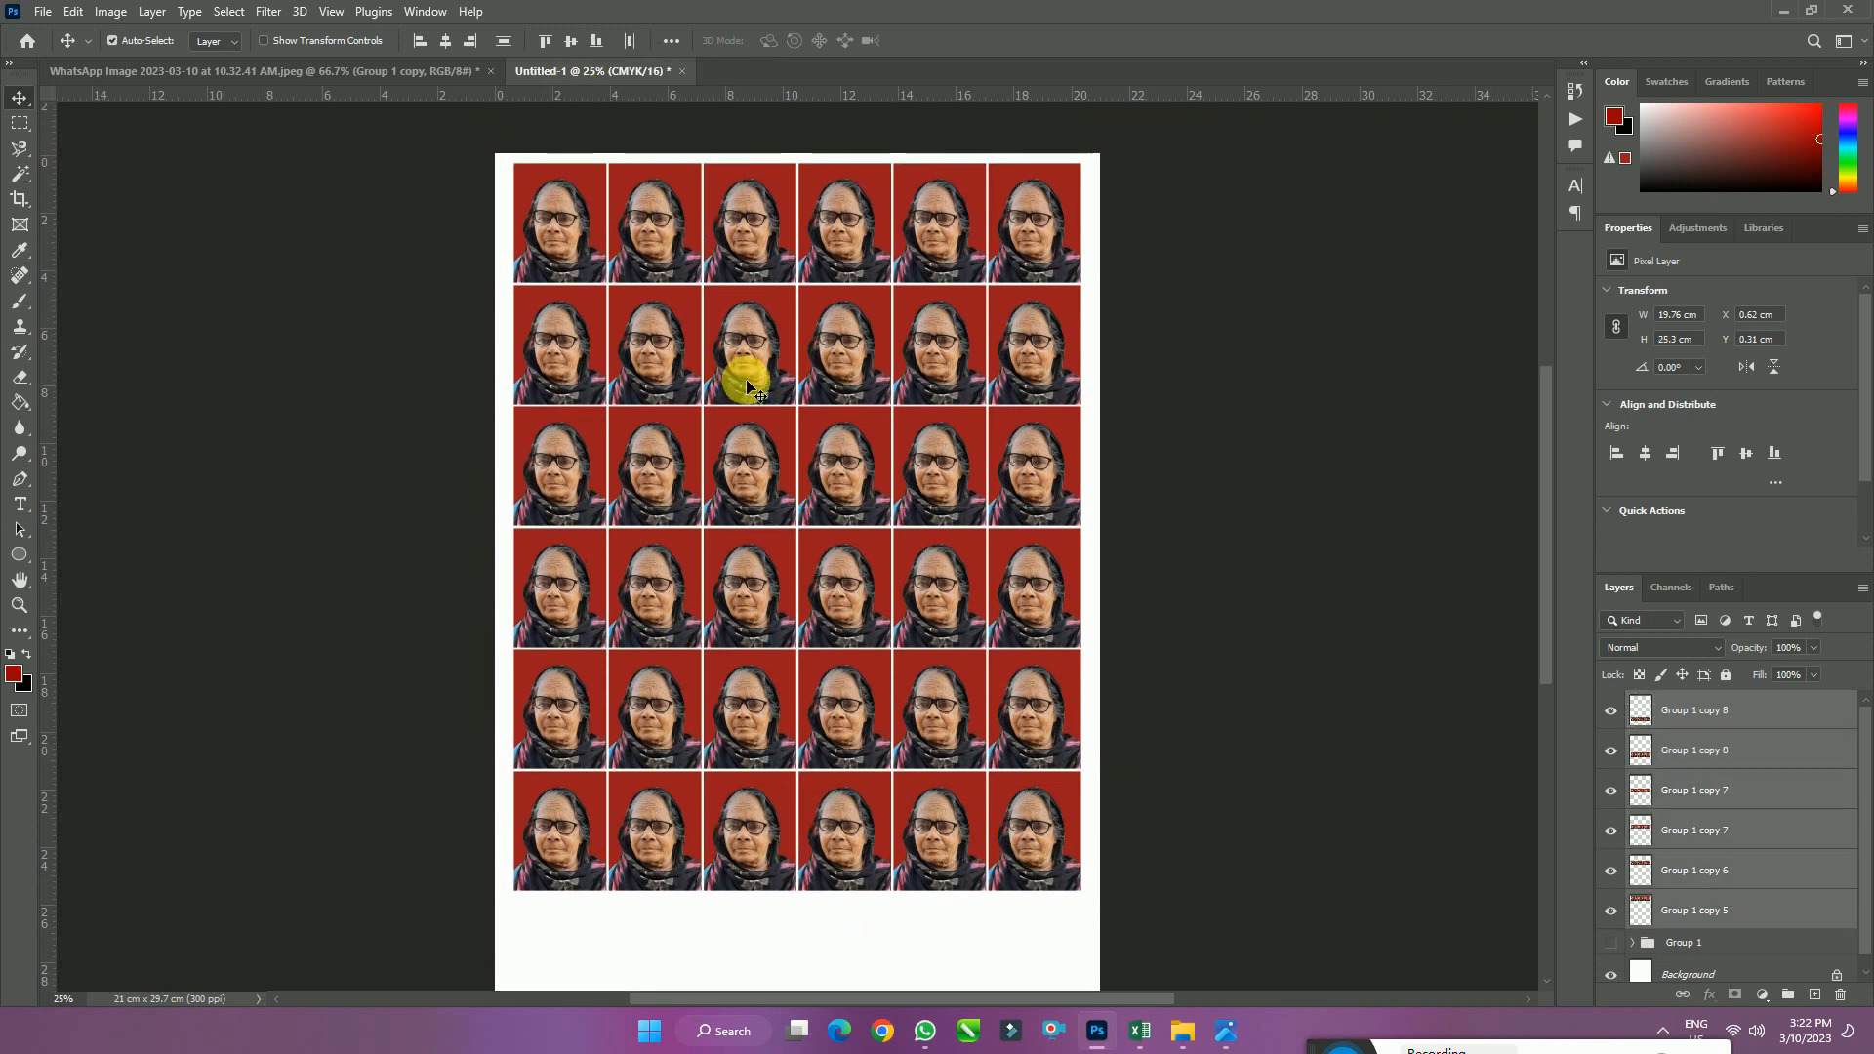
key(Left)
key(Left)
key(Left)
key(Left)
key(Down)
key(Down)
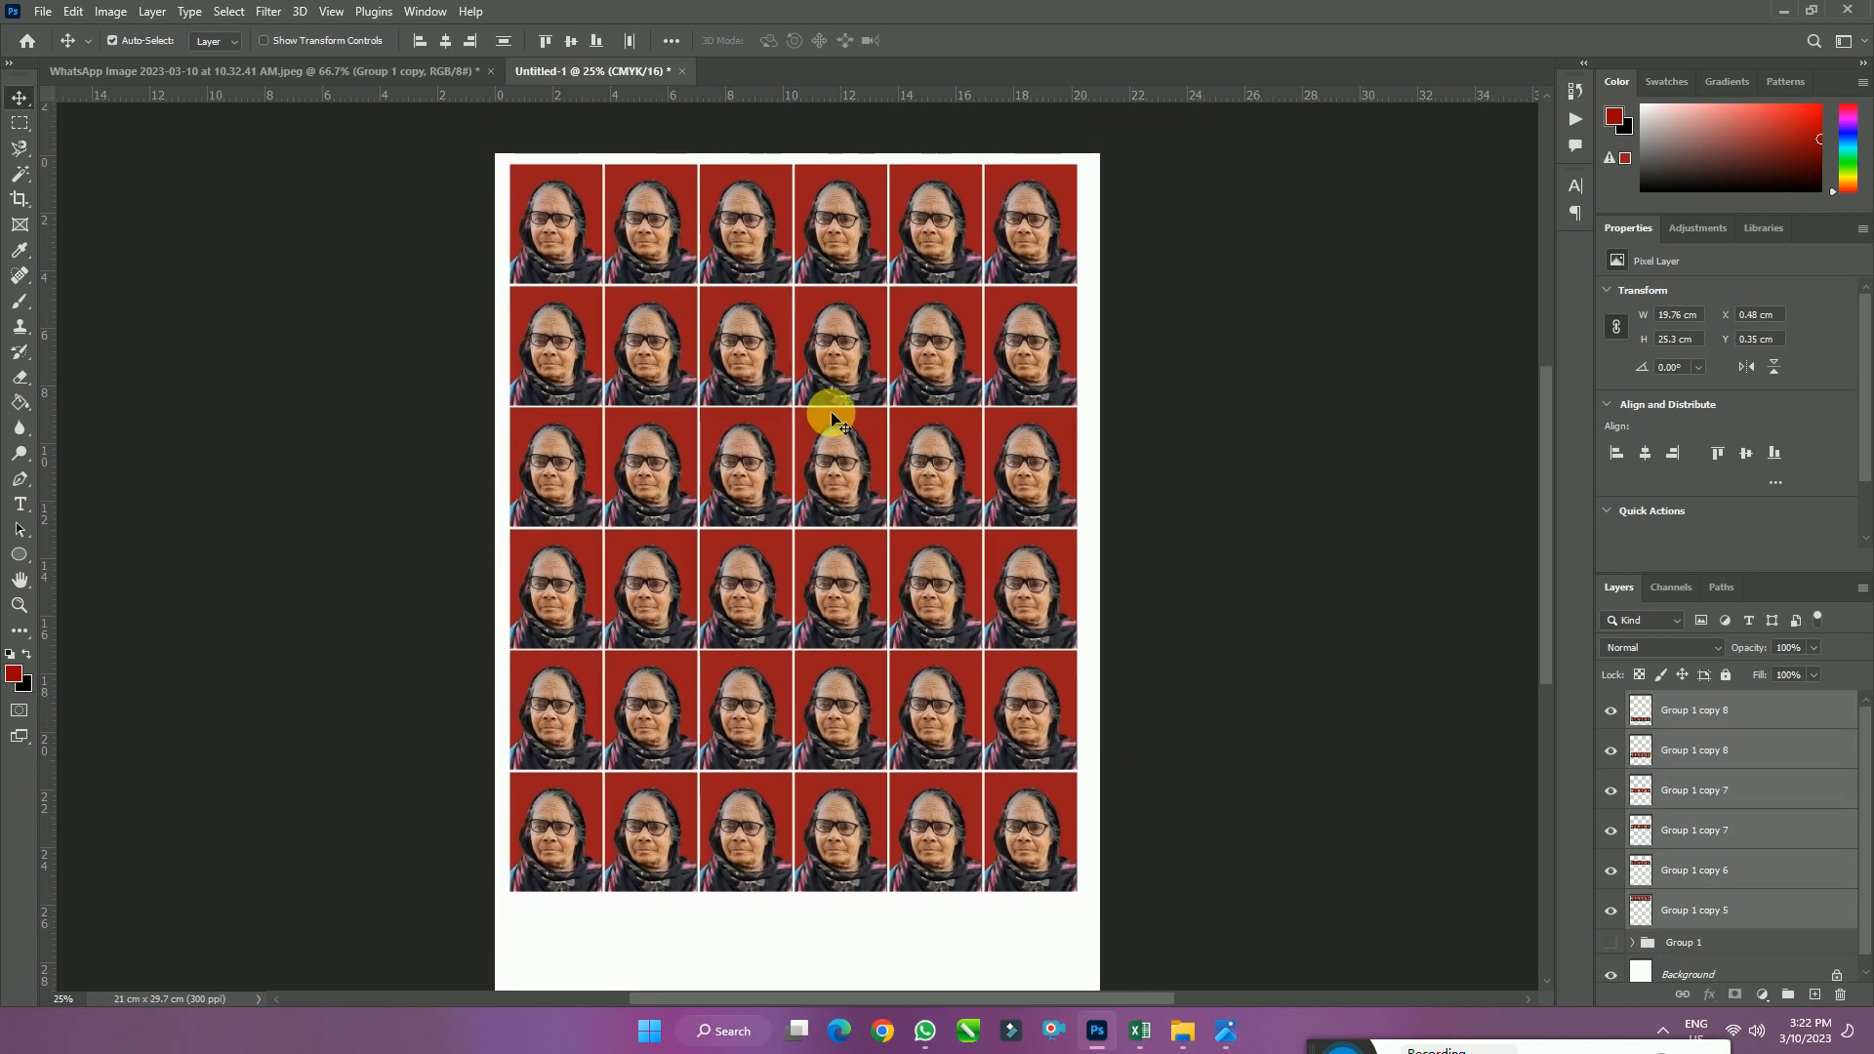
key(Down)
key(Down)
key(Right)
key(Right)
key(Right)
key(Down)
key(Down)
key(Down)
key(Down)
key(Down)
key(Down)
key(Down)
key(Down)
key(Down)
scroll(1005, 427, down, 2)
scroll(1064, 522, up, 1)
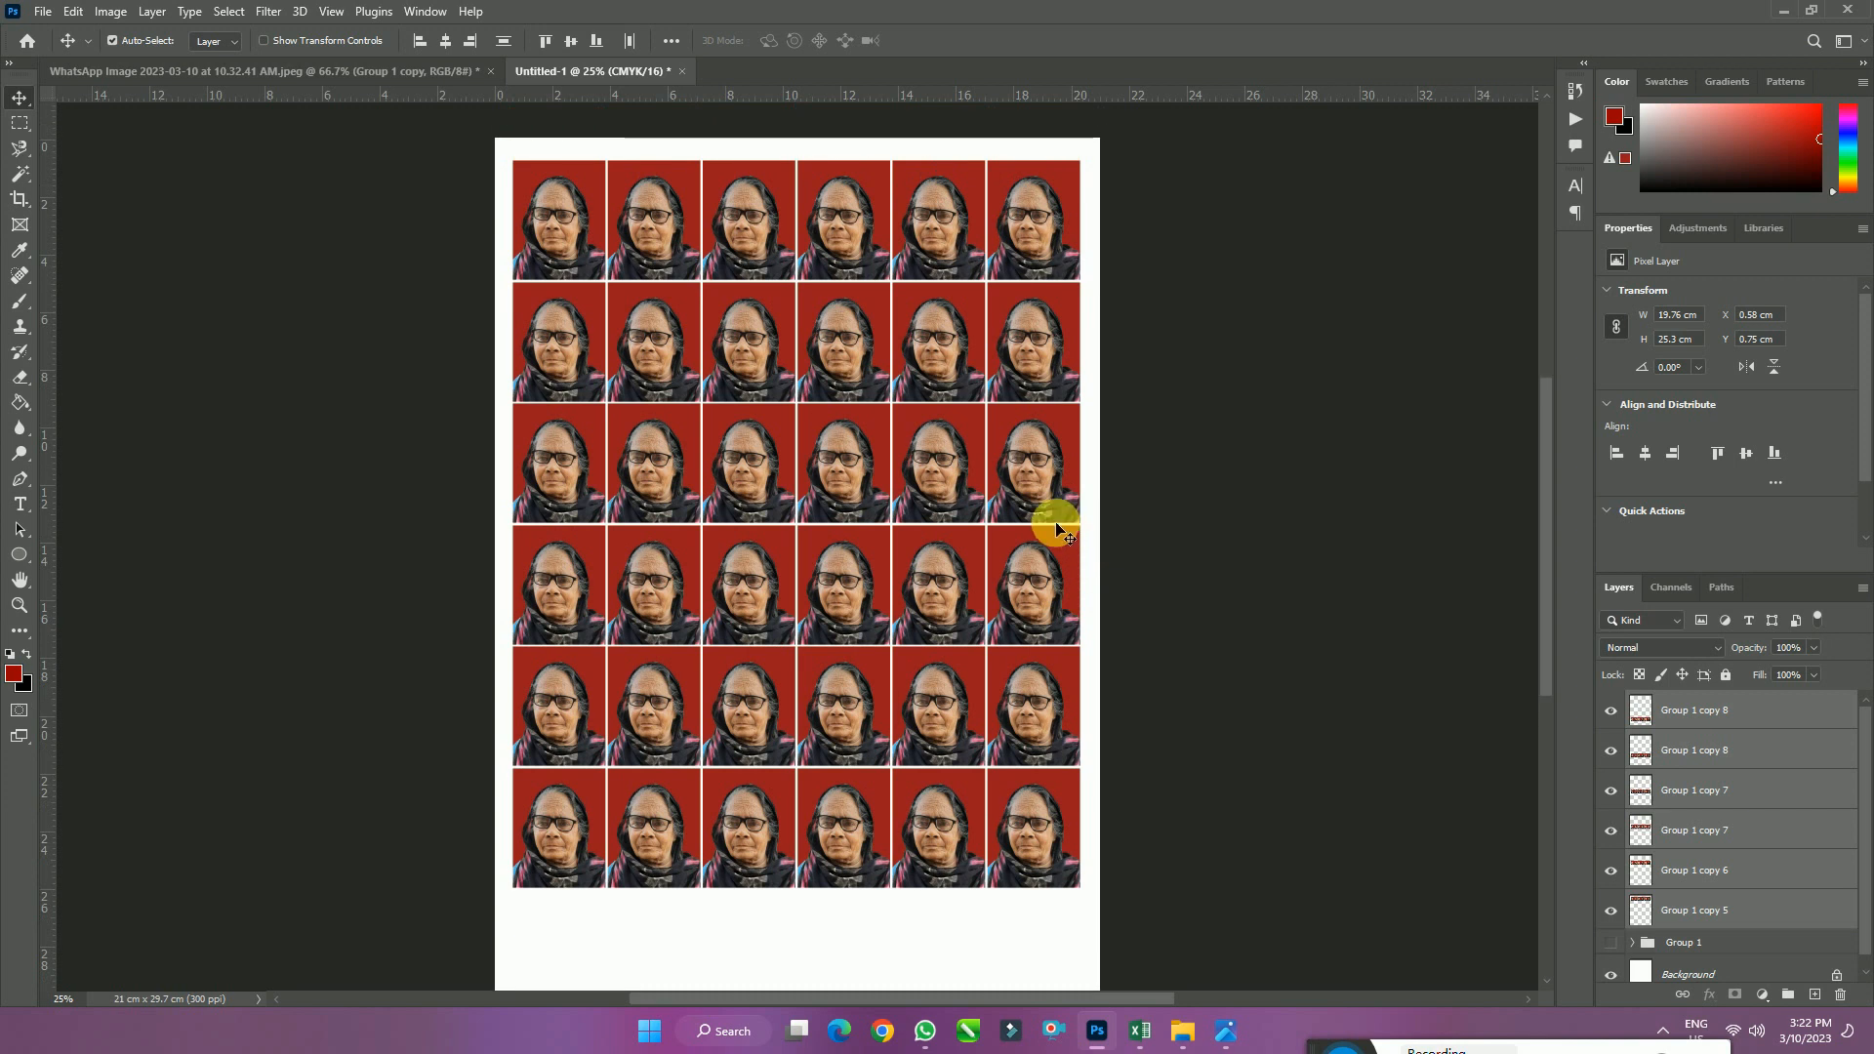
Open the print settings for the portrait sheet and choose the EPSON L805 Series printer
key(ctrl)
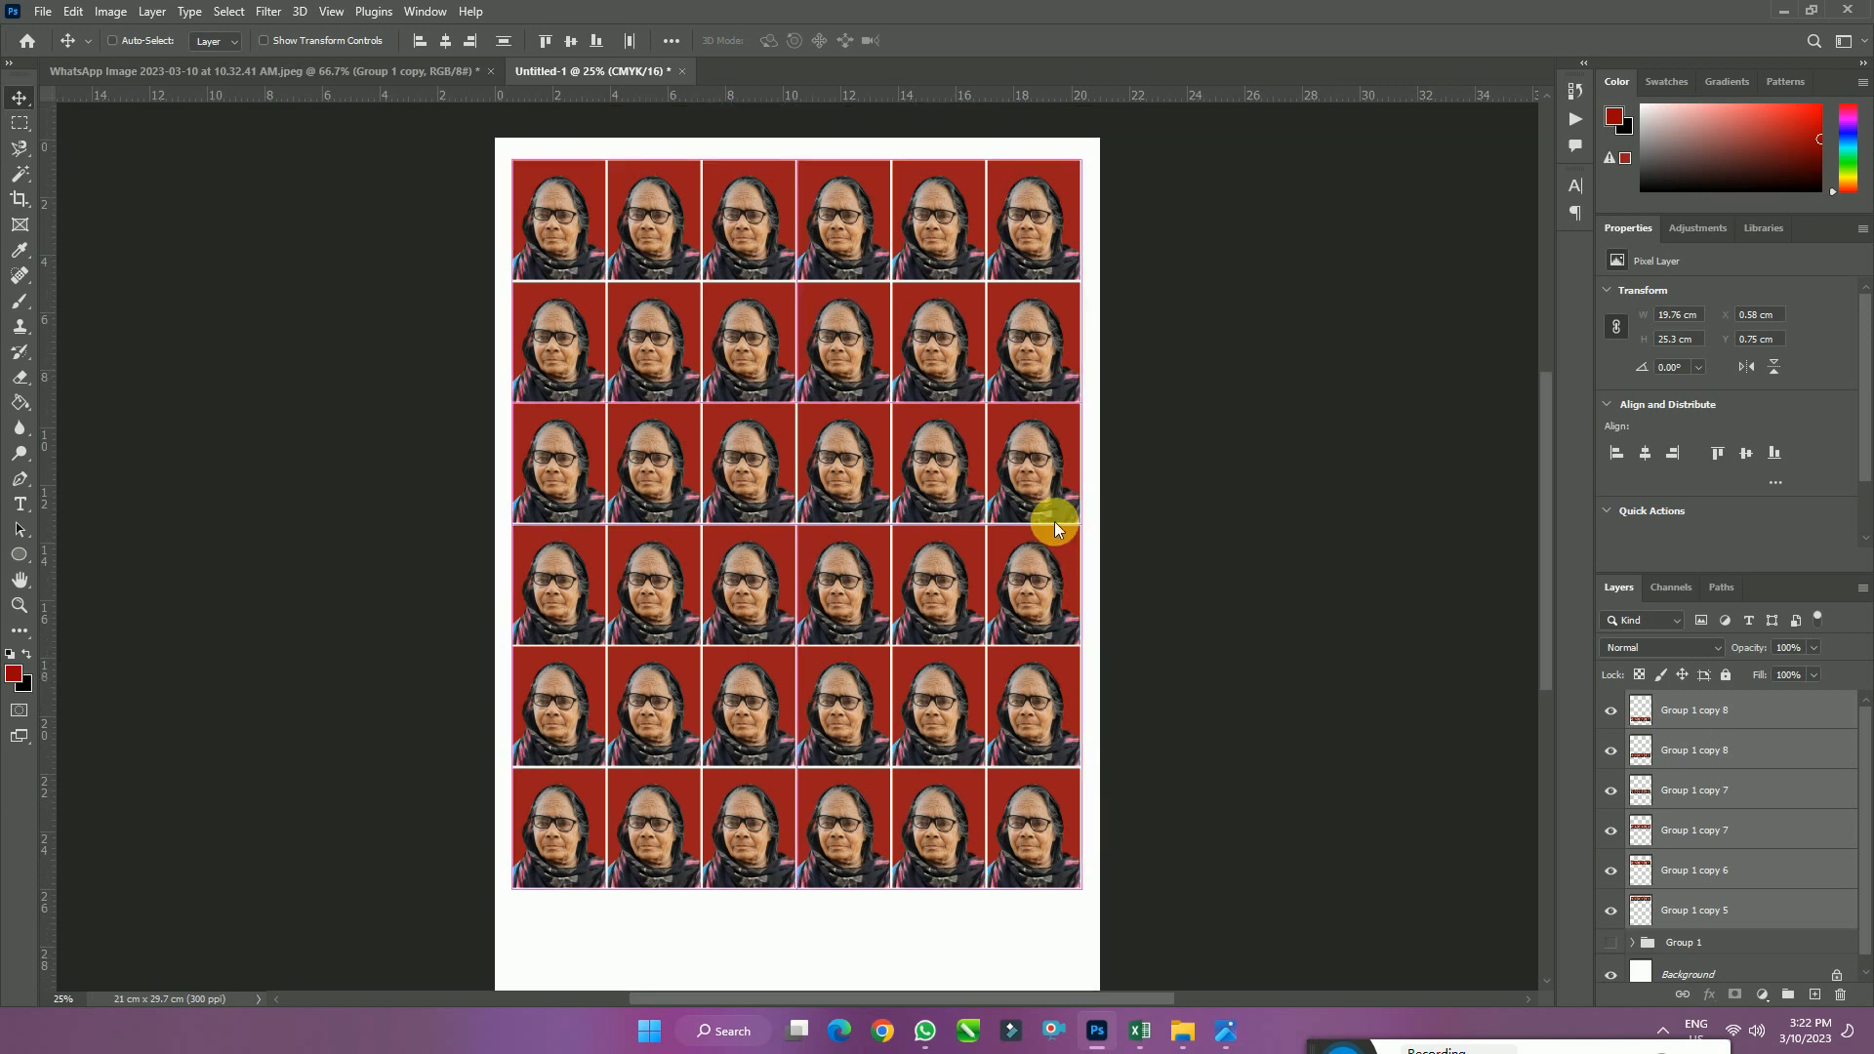
key(ctrl+p)
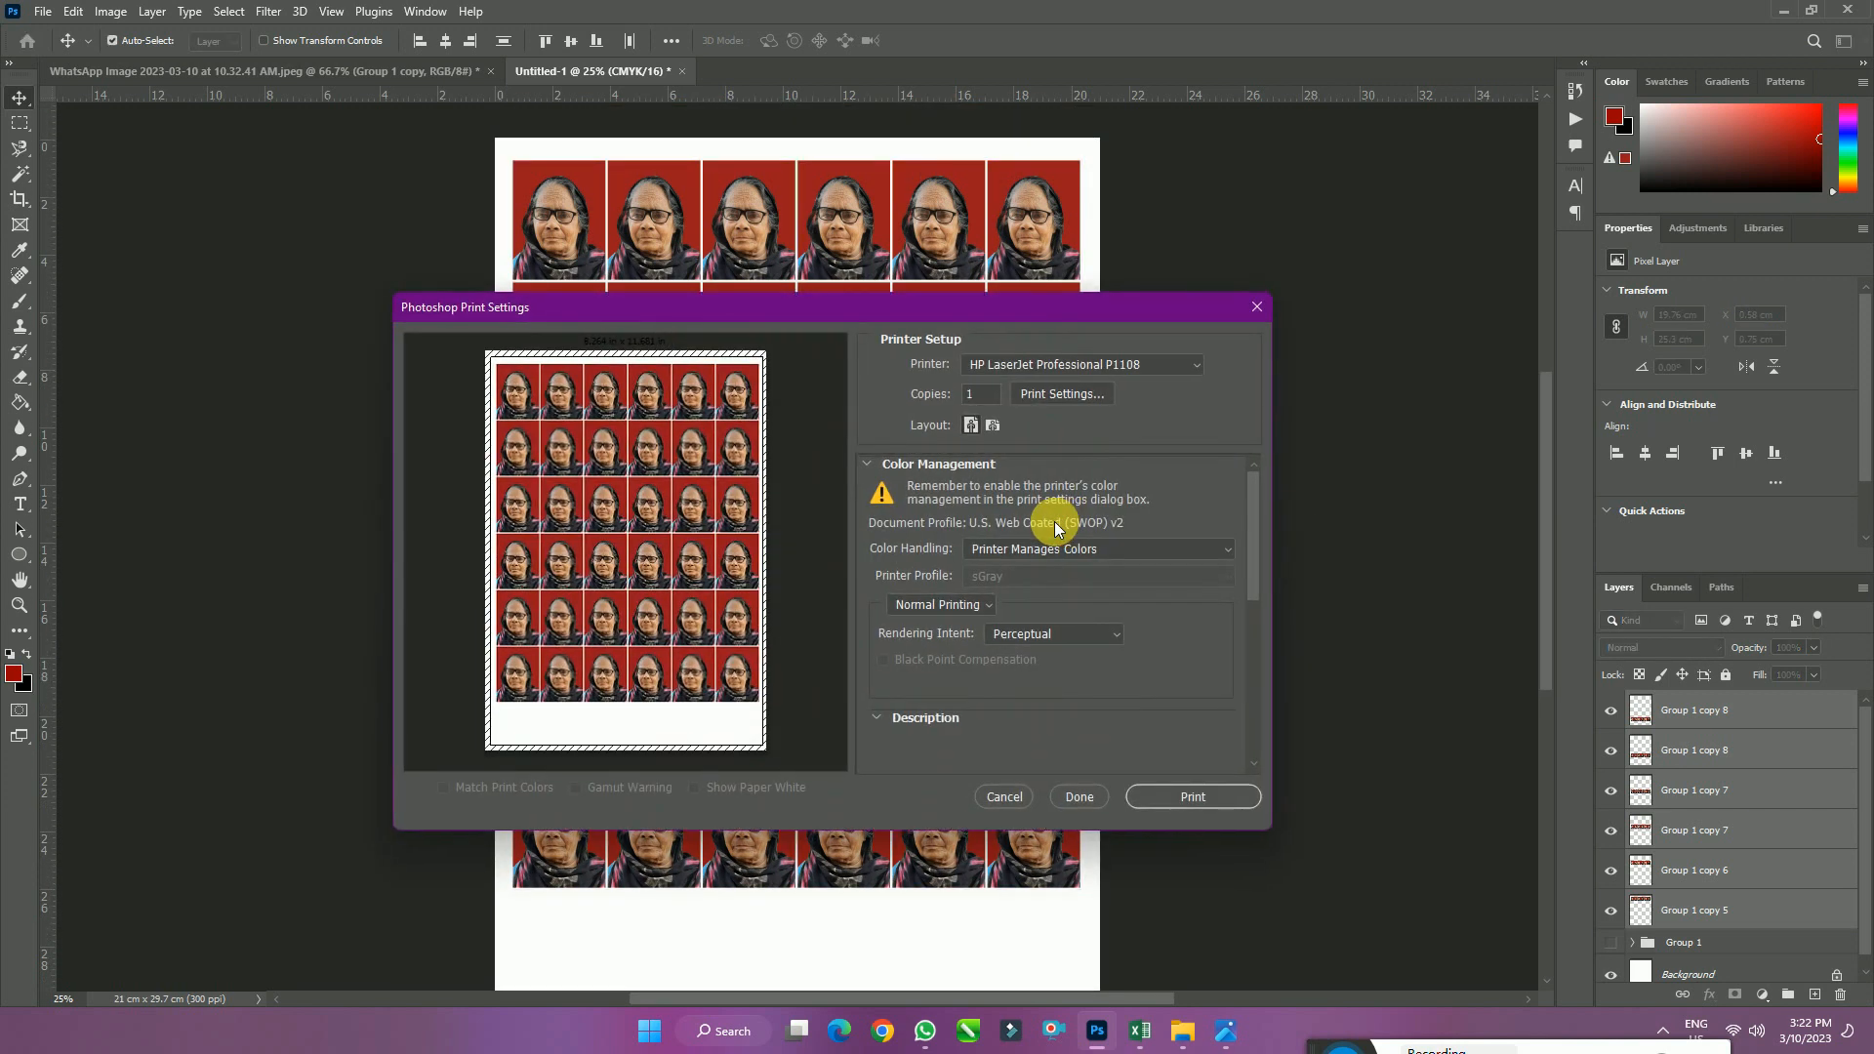
click(1095, 366)
click(1064, 464)
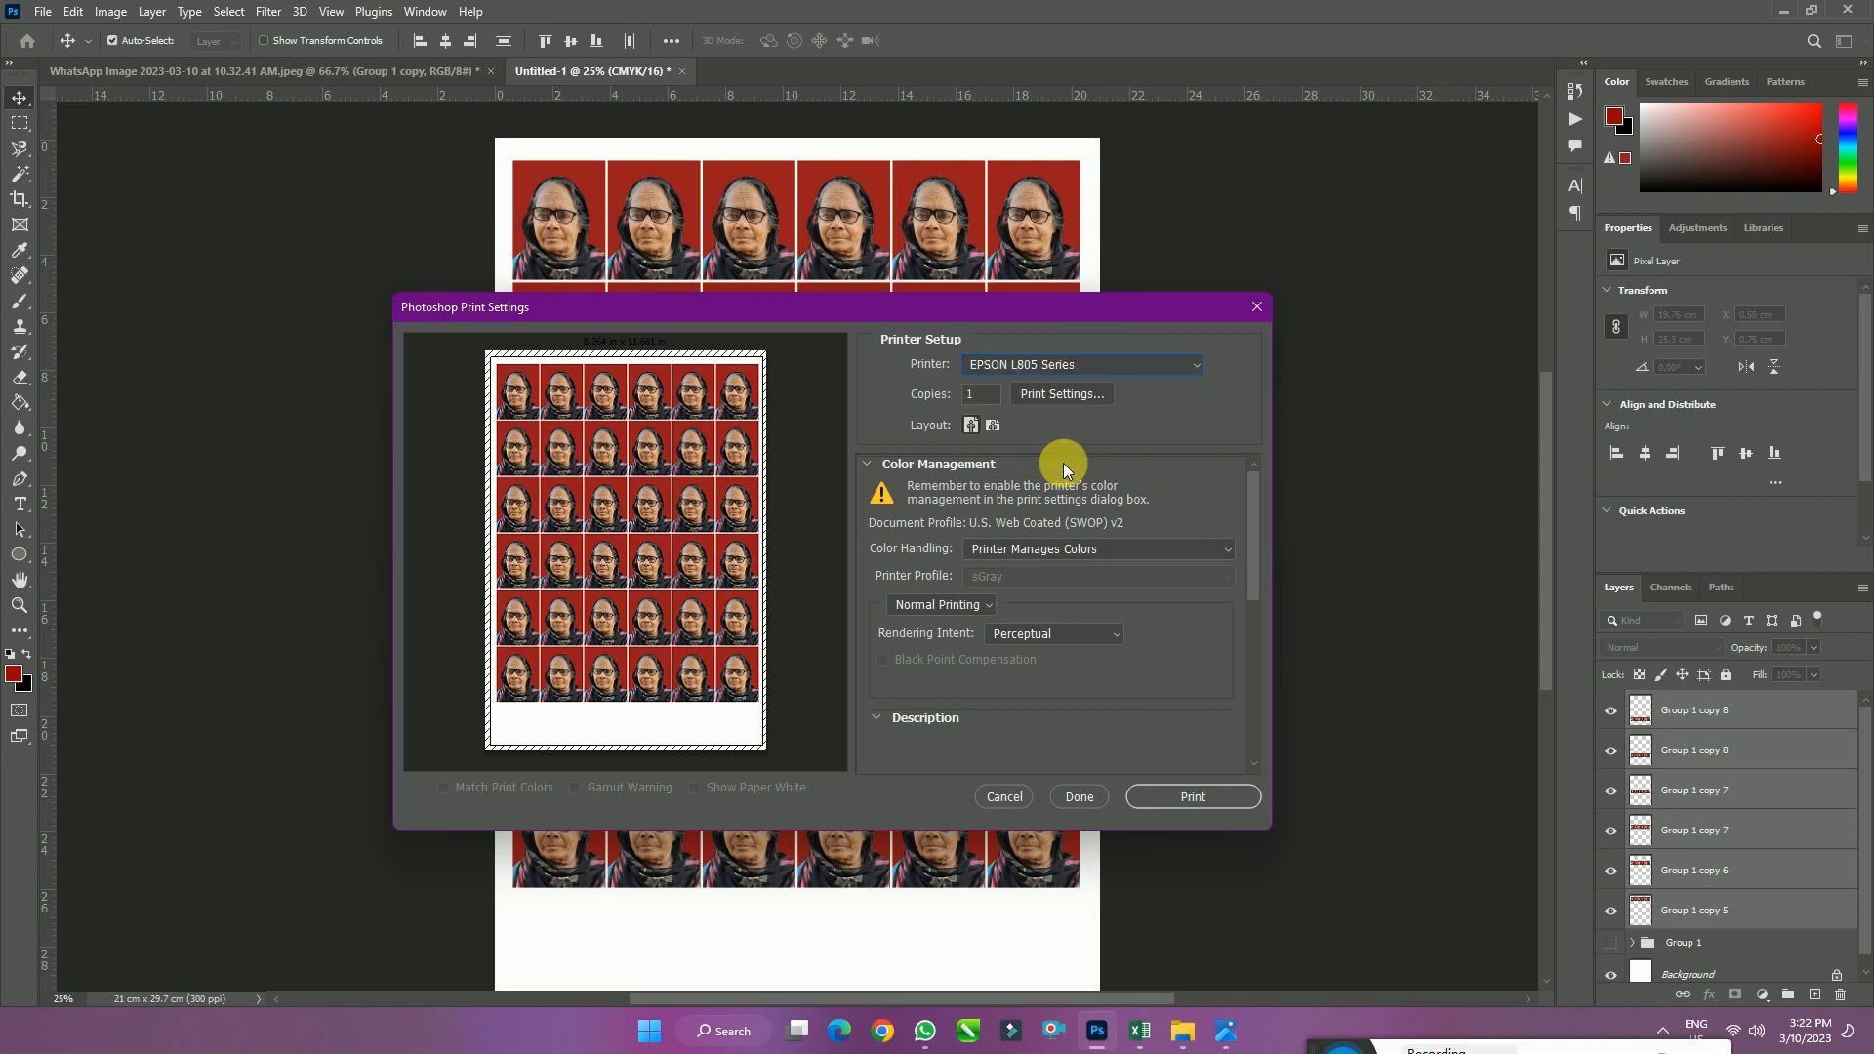
Configure the printer for borderless A4 210 x 297 mm, Epson Matte paper and High quality
click(1044, 398)
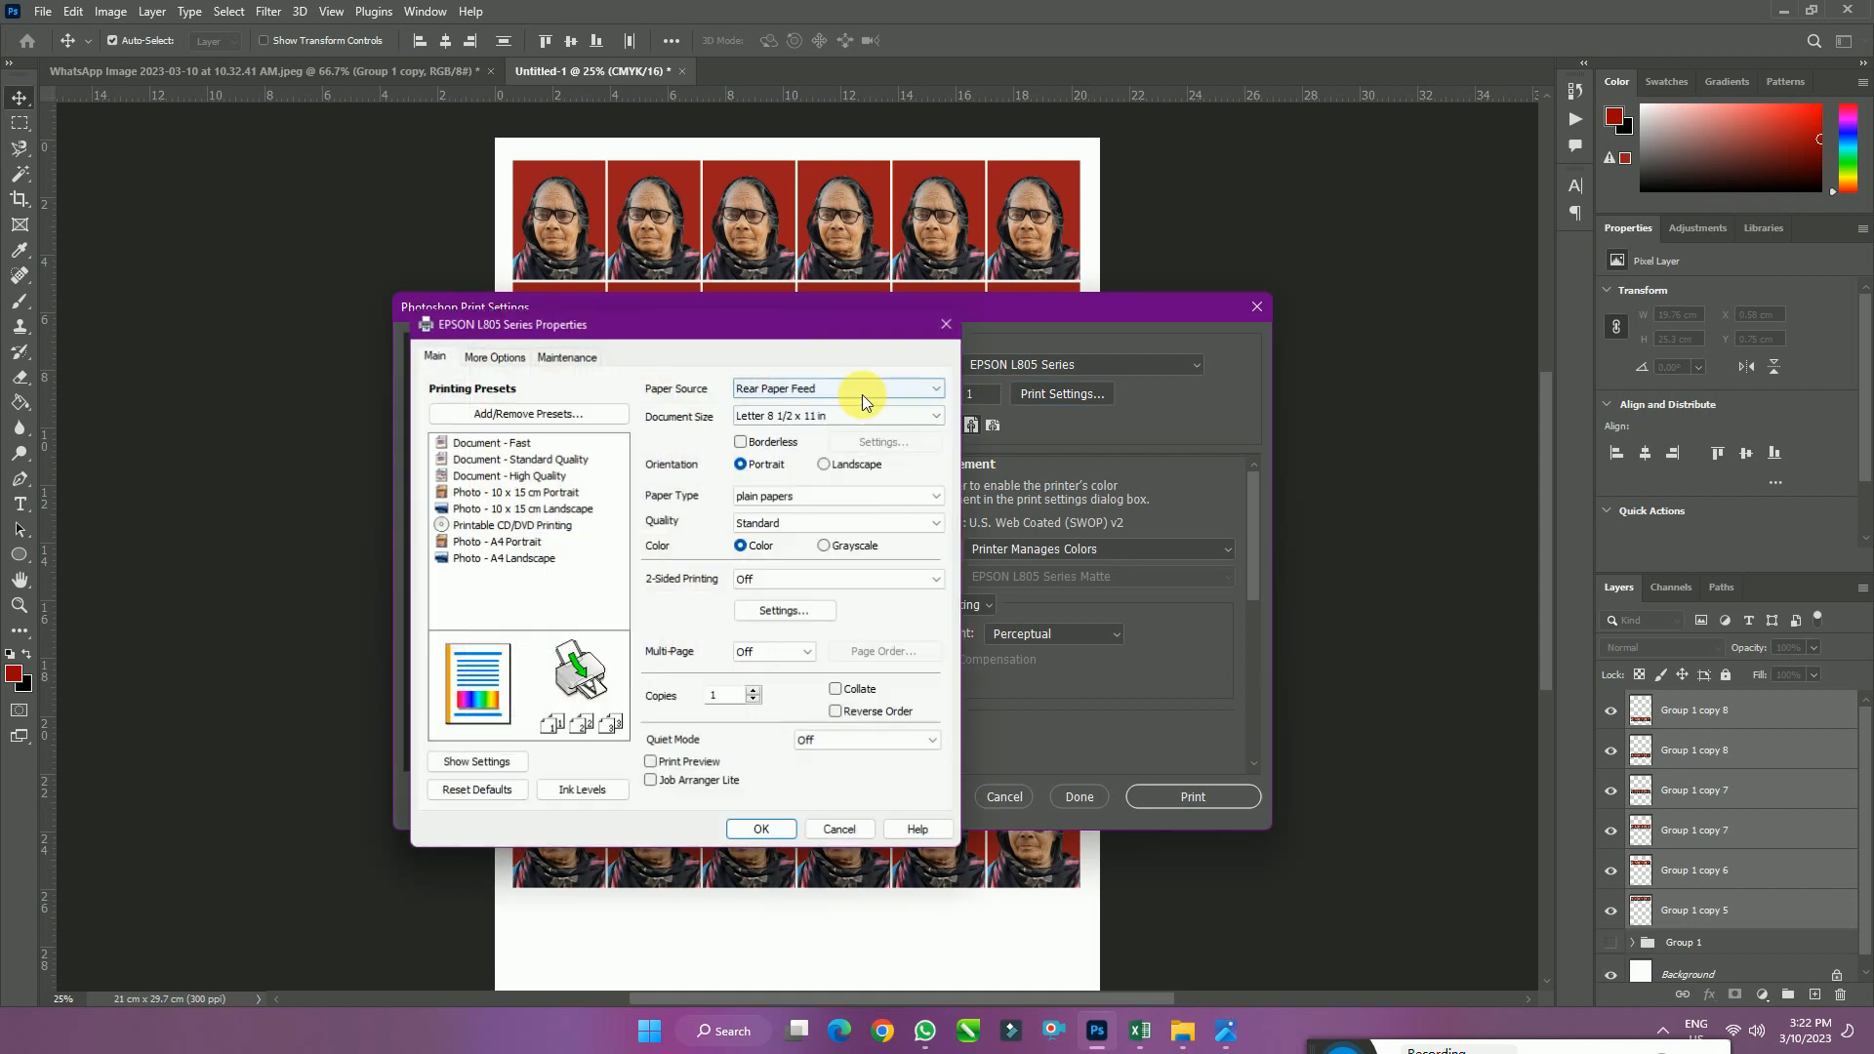
click(771, 416)
click(771, 415)
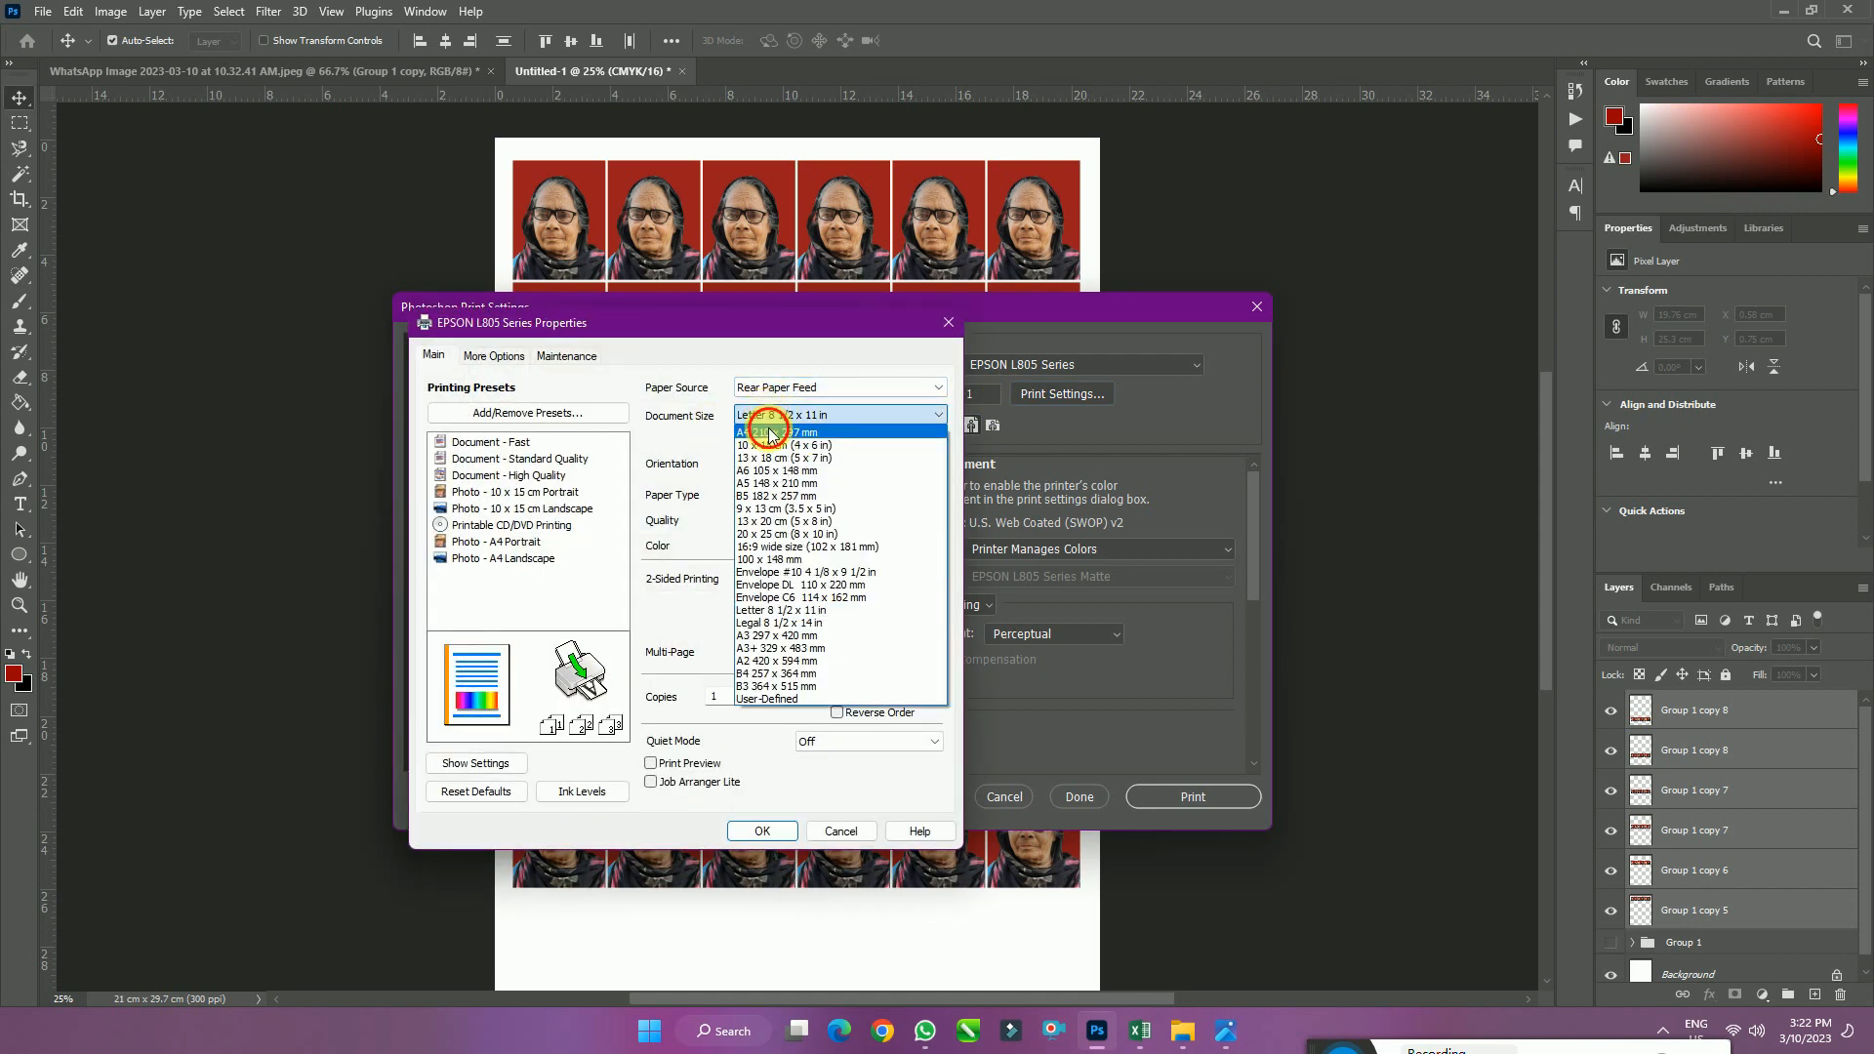
click(766, 441)
click(778, 495)
click(771, 564)
click(781, 525)
click(781, 554)
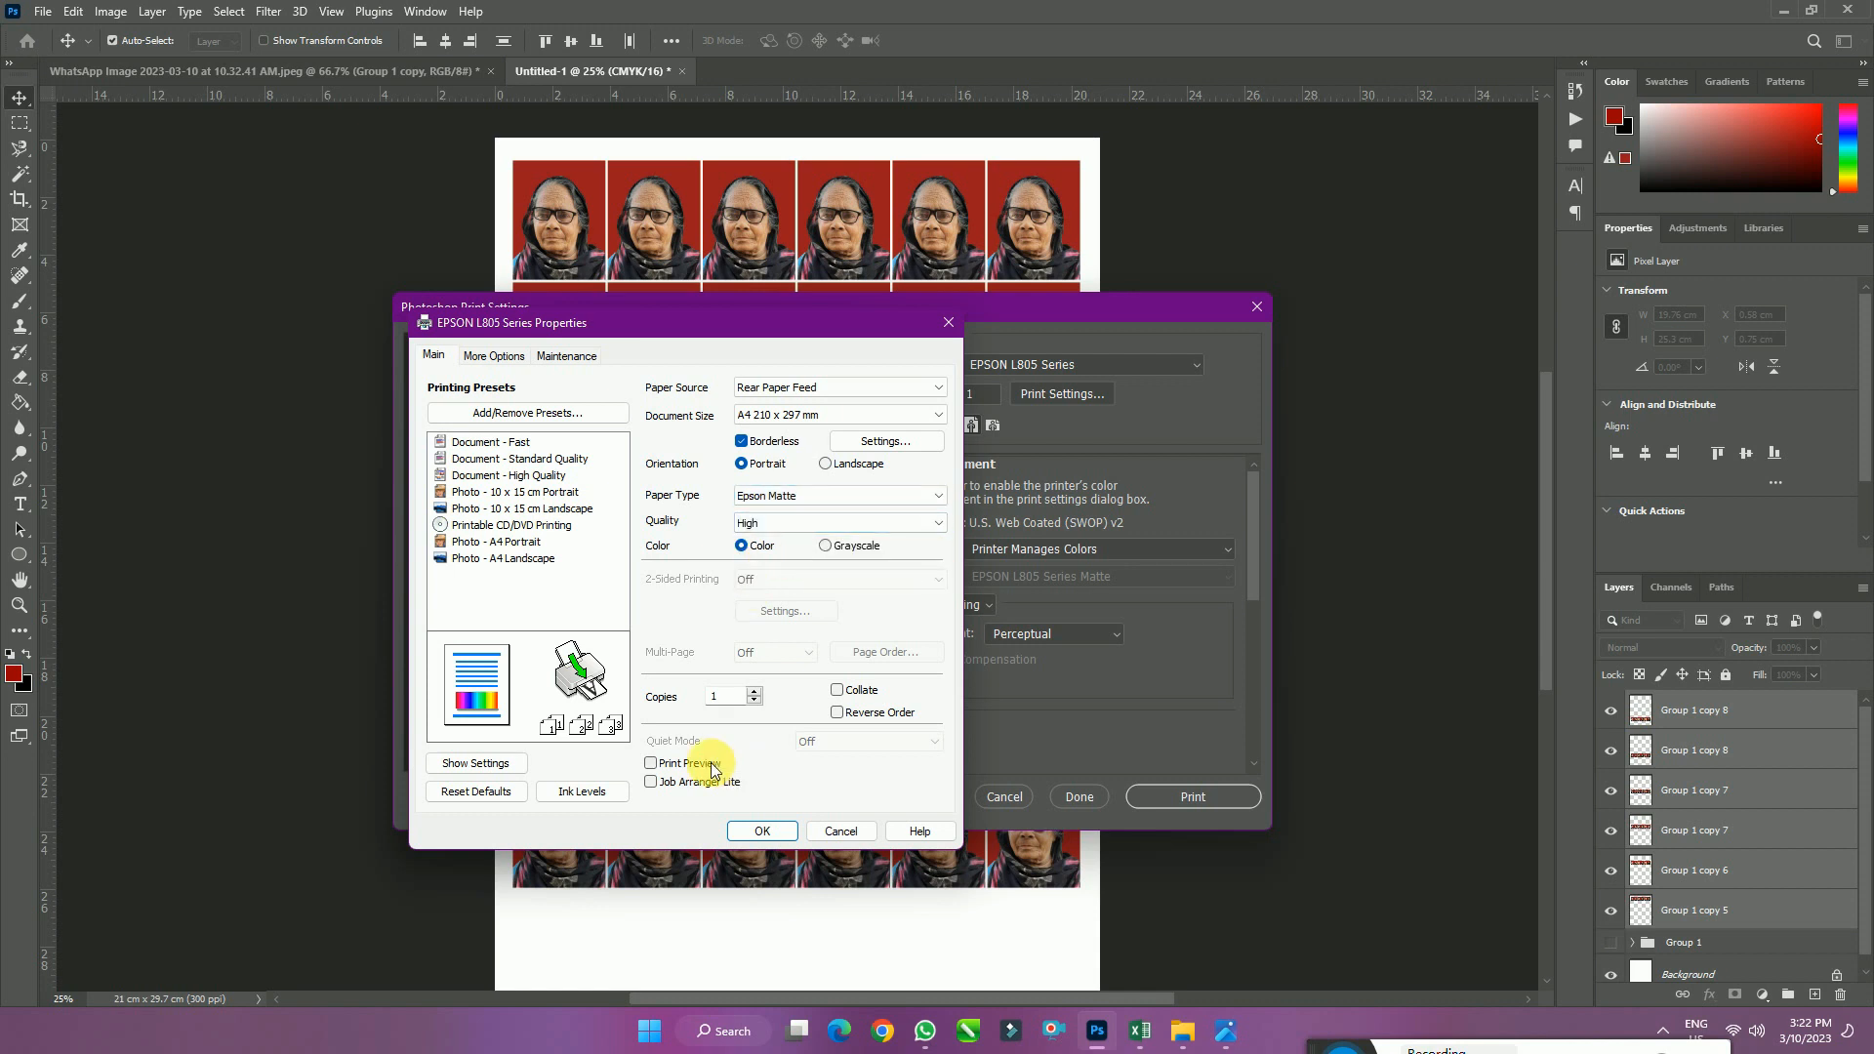
click(762, 831)
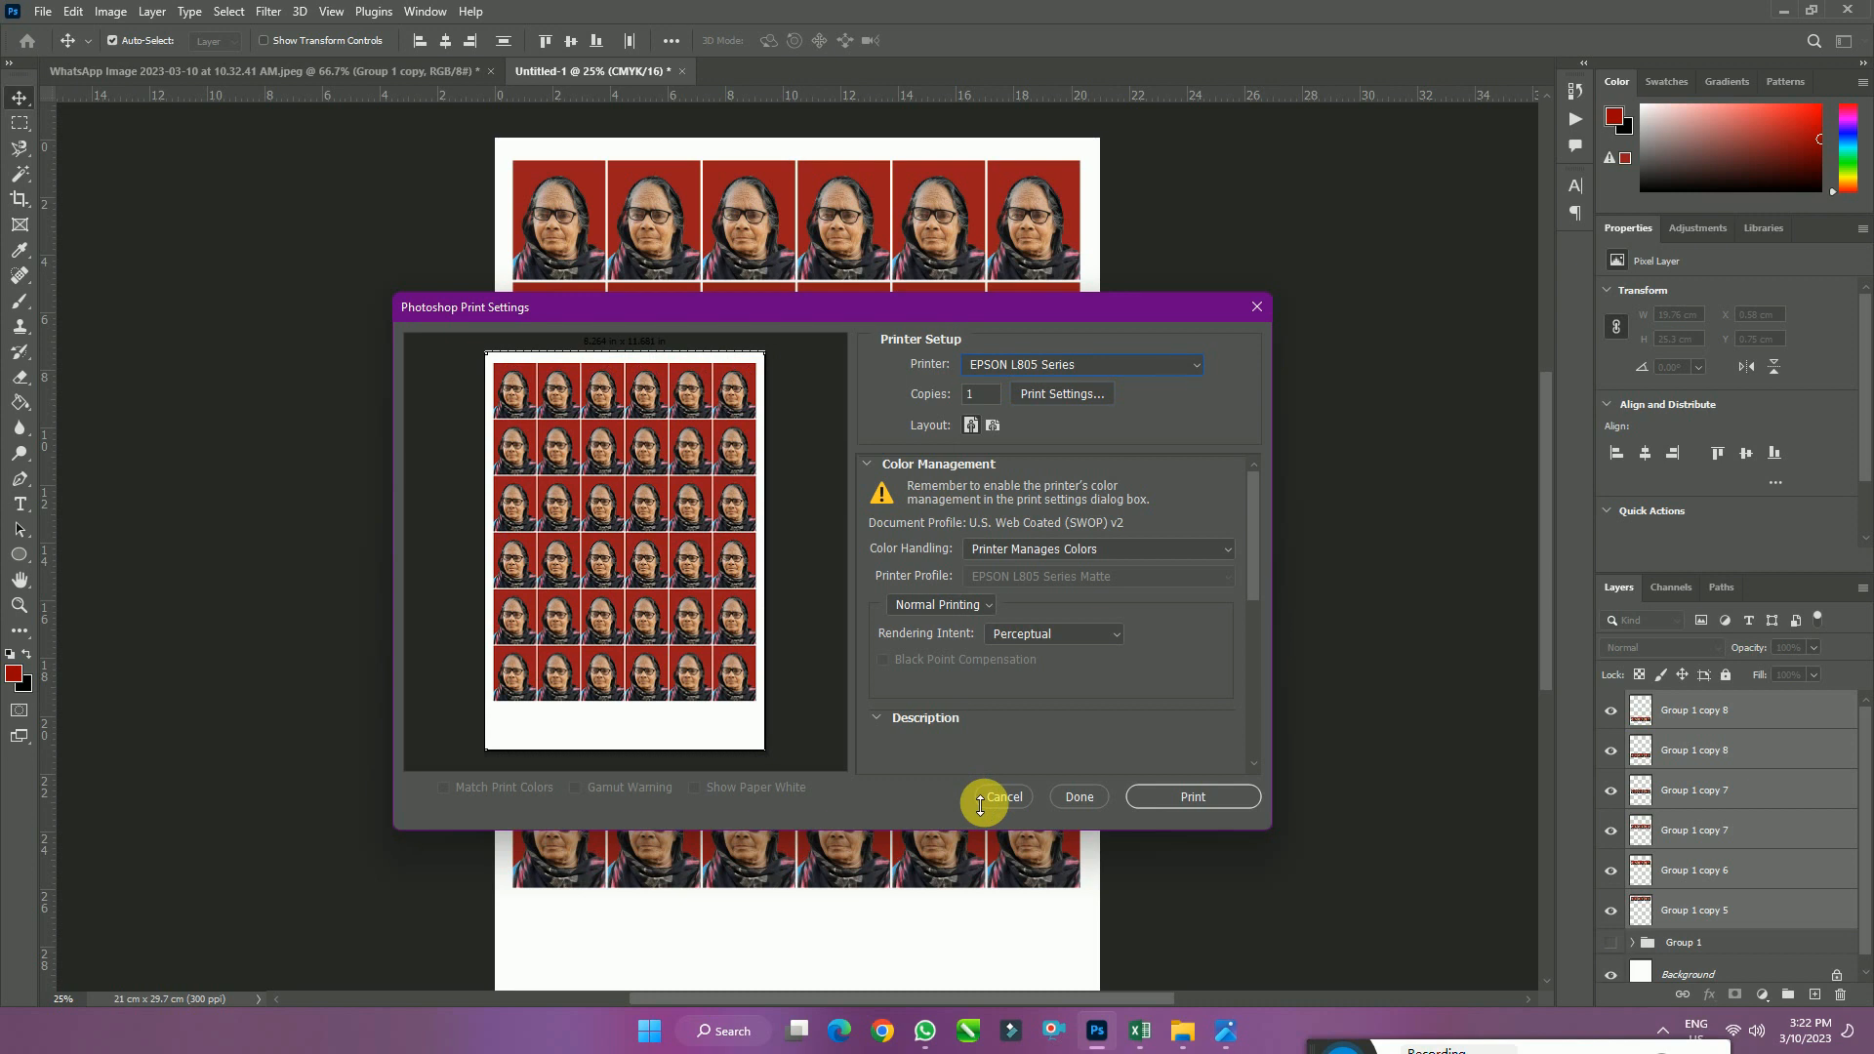
Scale the print to fit the media and close the print settings, keeping the changes
scroll(1255, 644, down, 5)
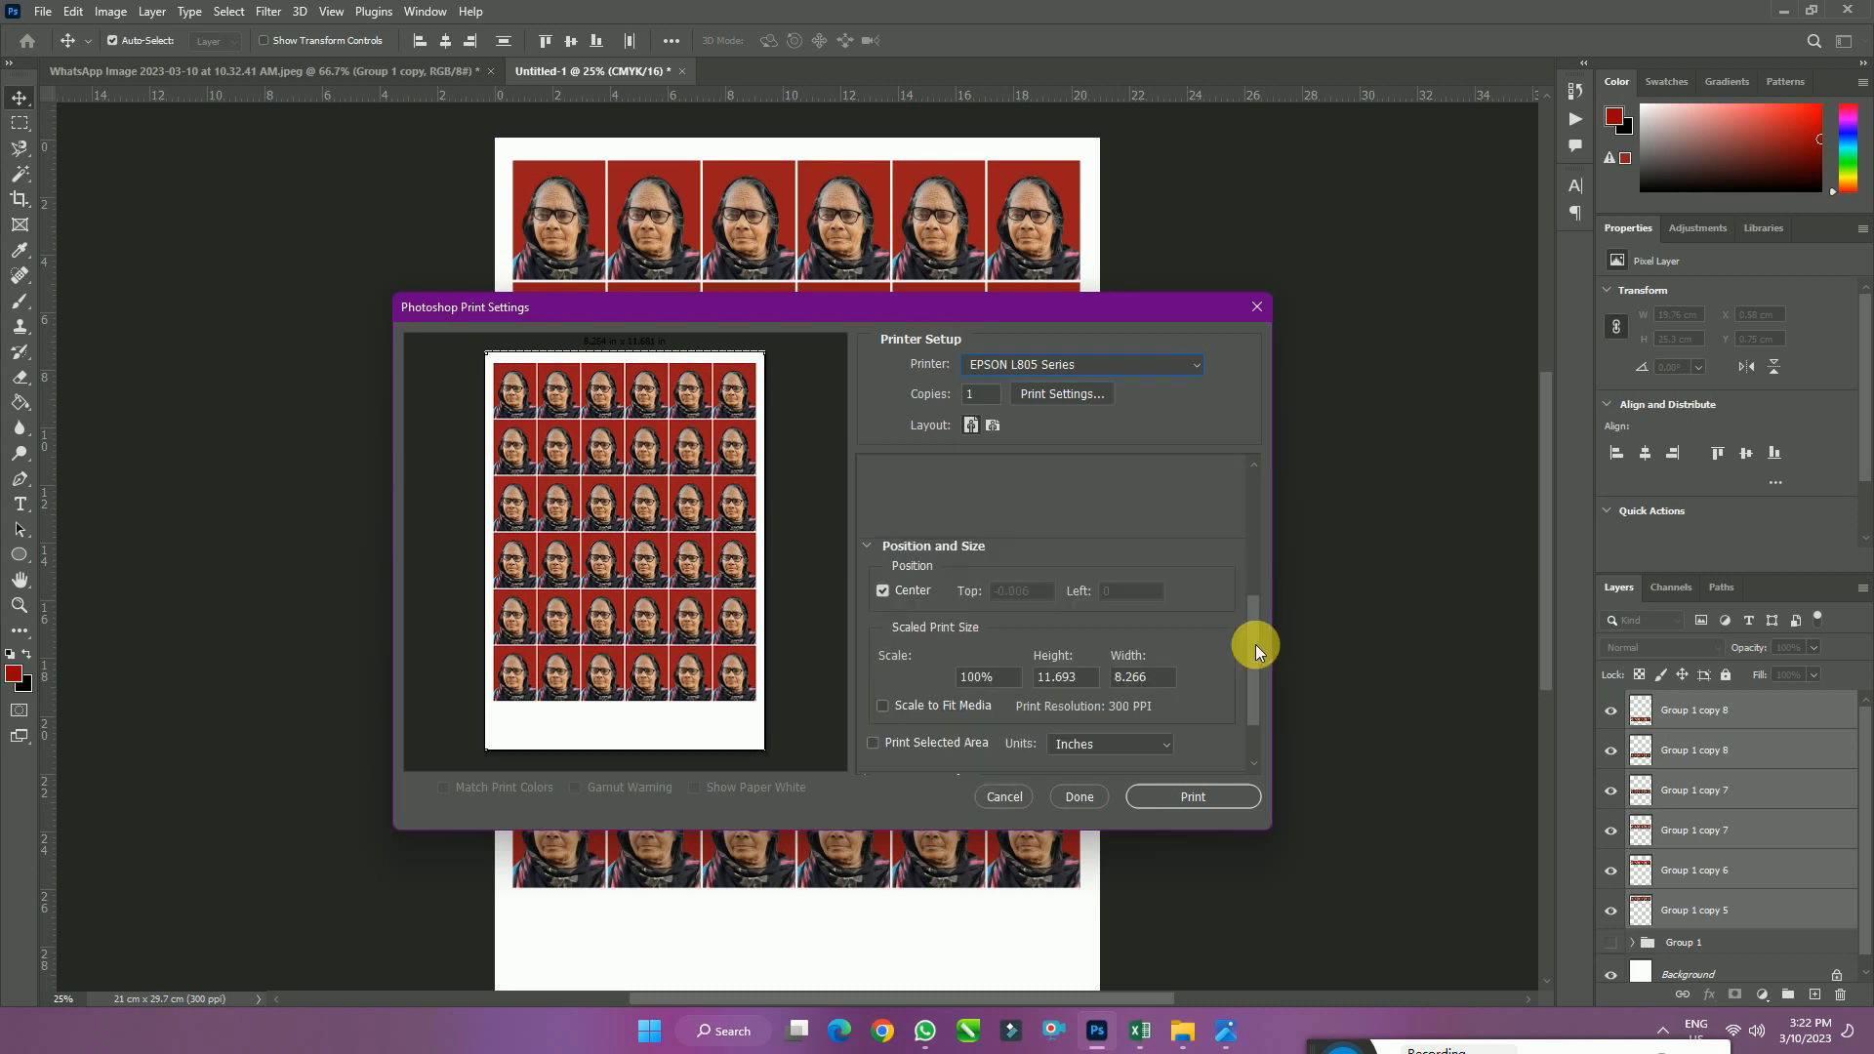
click(903, 705)
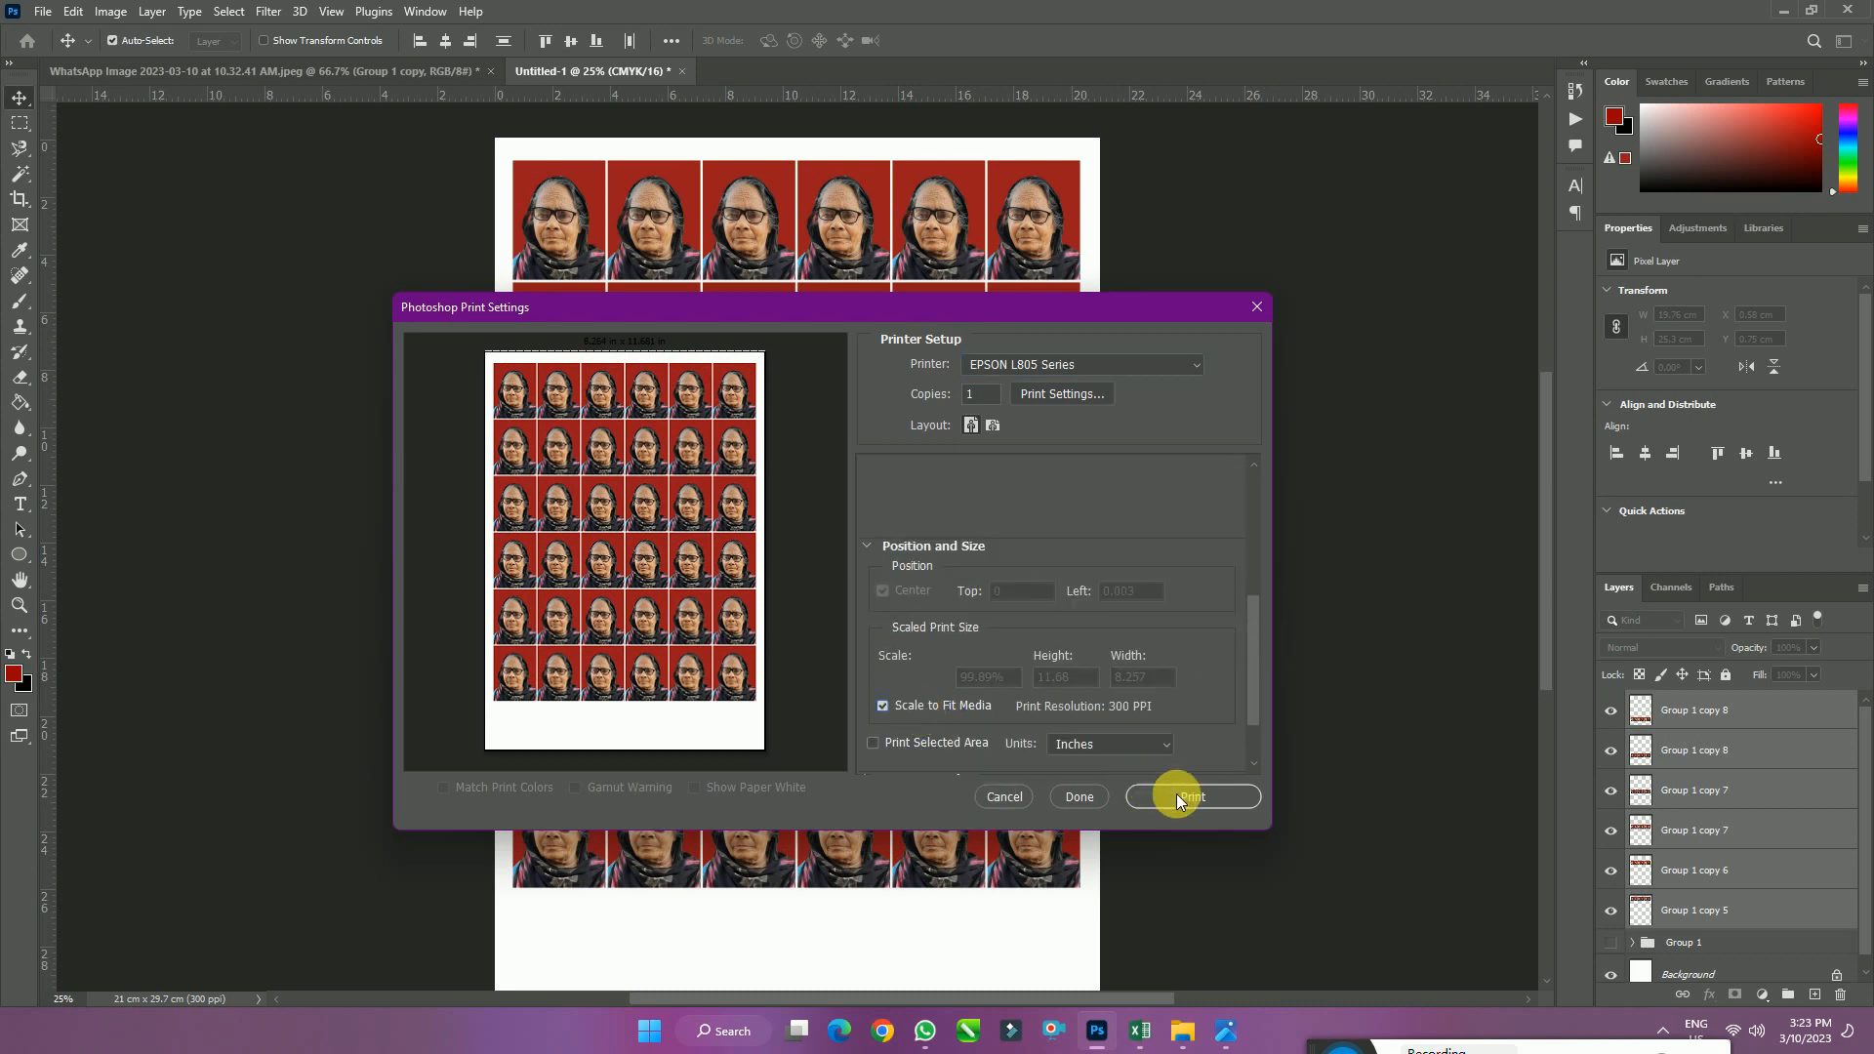
click(1100, 798)
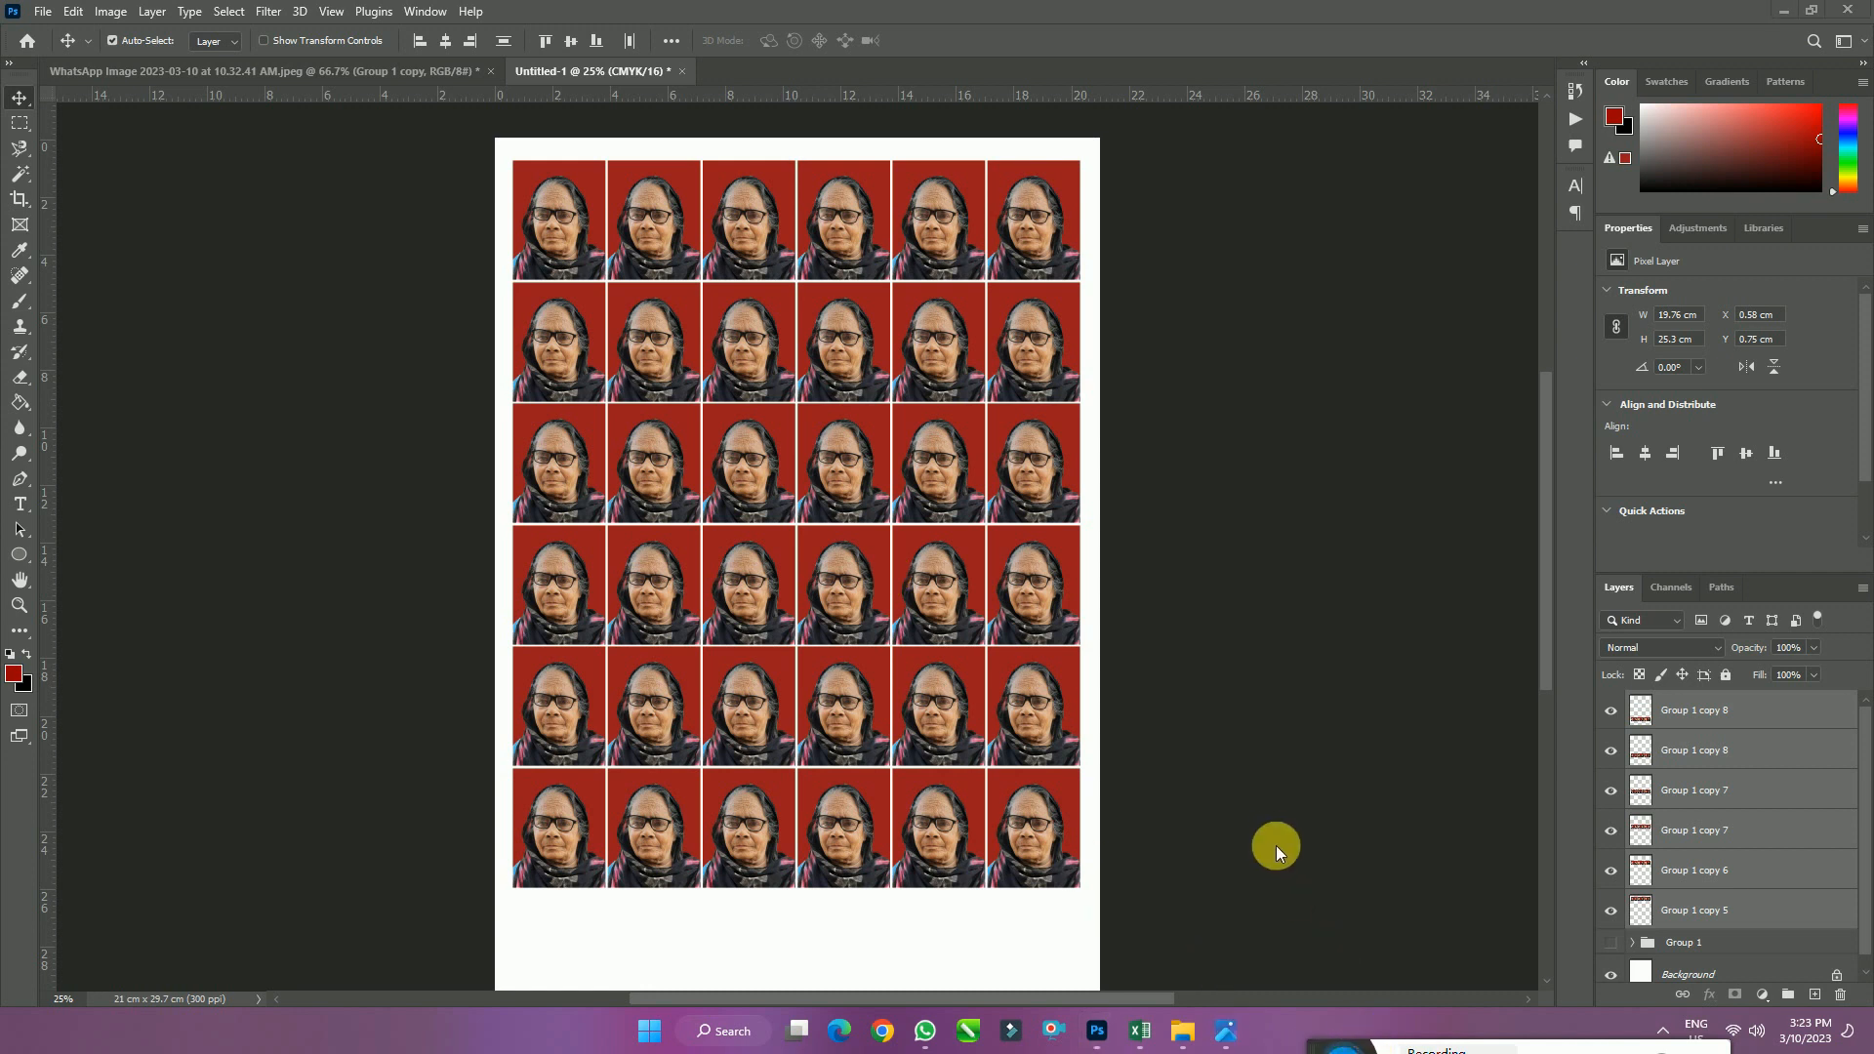
drag(1313, 1047, 1239, 770)
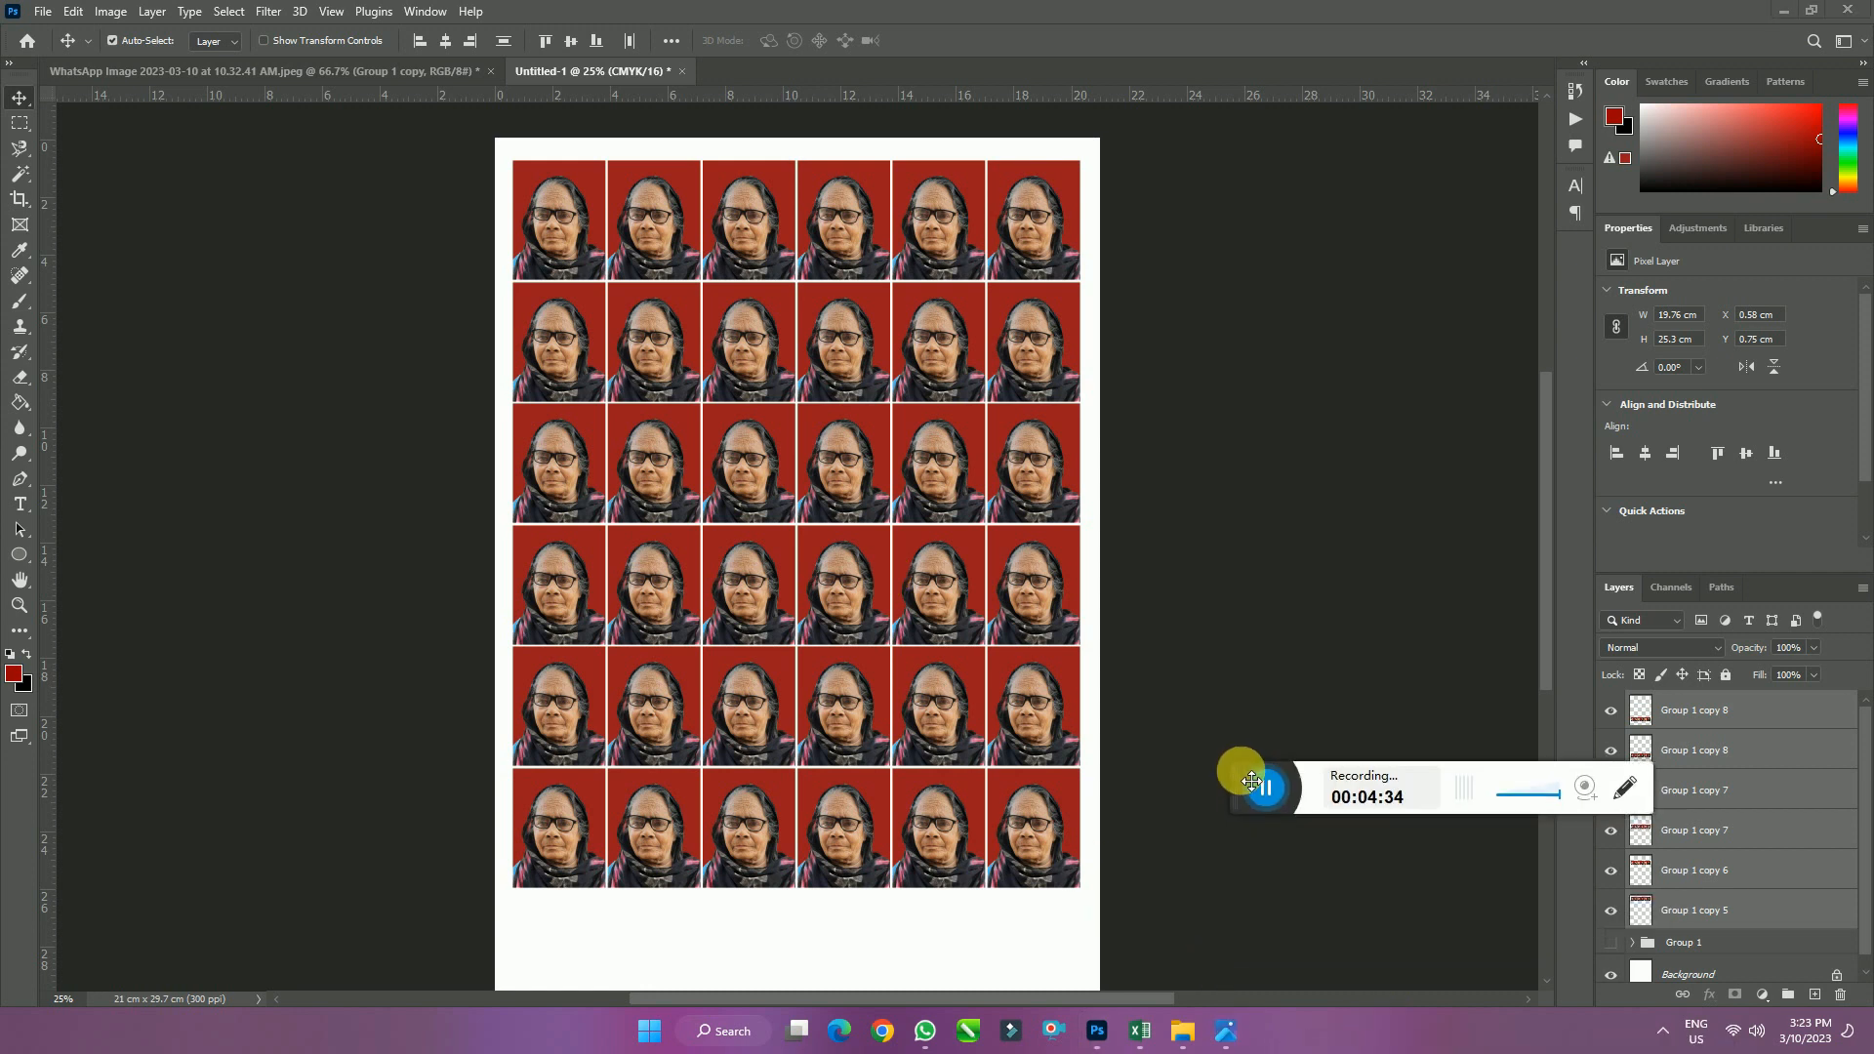